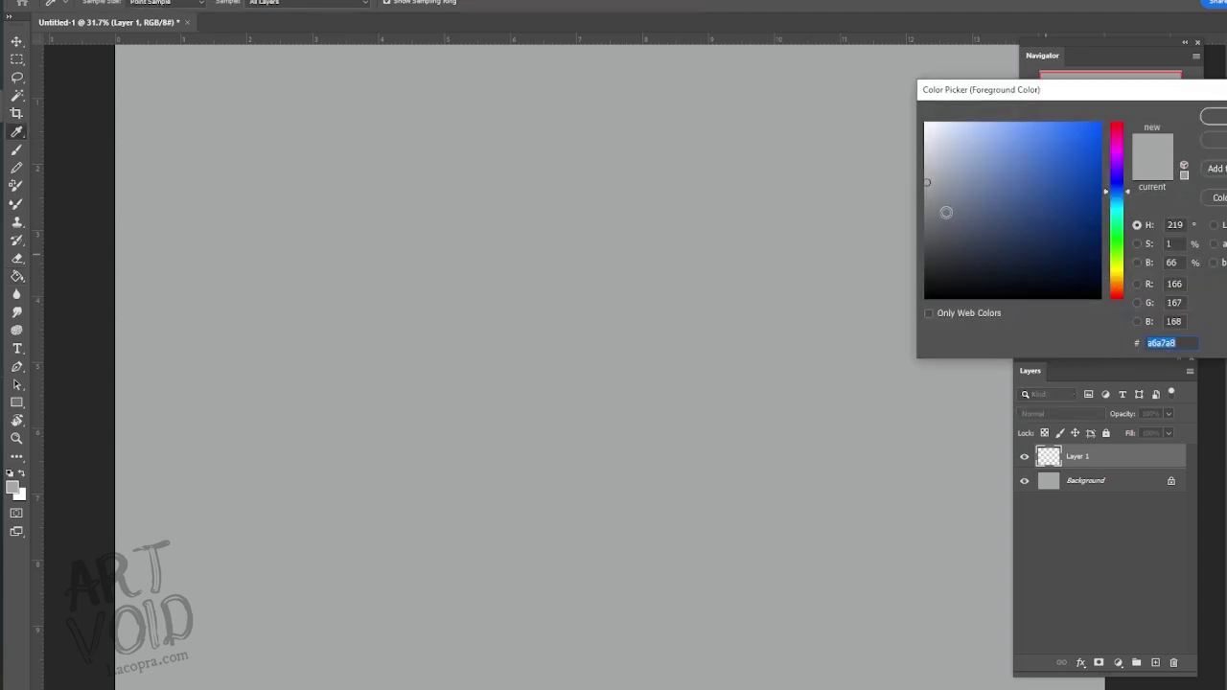
- Set the foreground color to the dark grey 363739
left_click(935, 239)
left_click(1210, 115)
left_click(1035, 266)
type("363739")
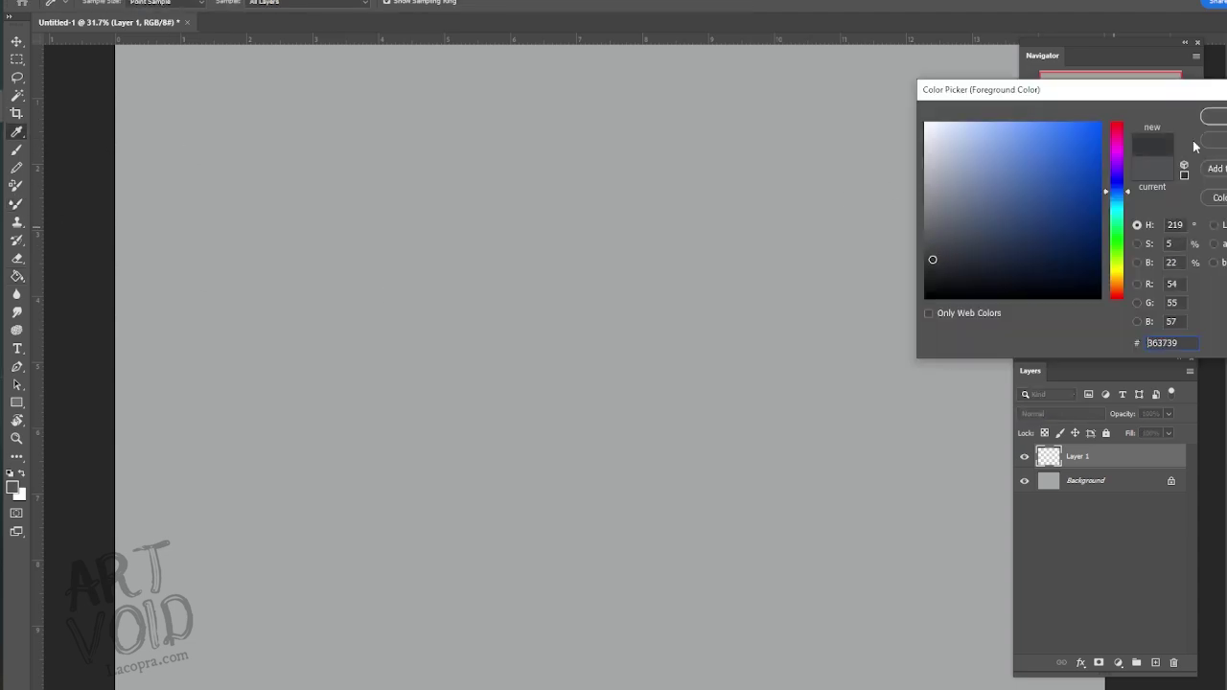
key("Return")
- Choose the Kyle's Real Watercolor - Round 90 2K17 preset for the Brush tool
left_click(19, 150)
left_click(96, 5)
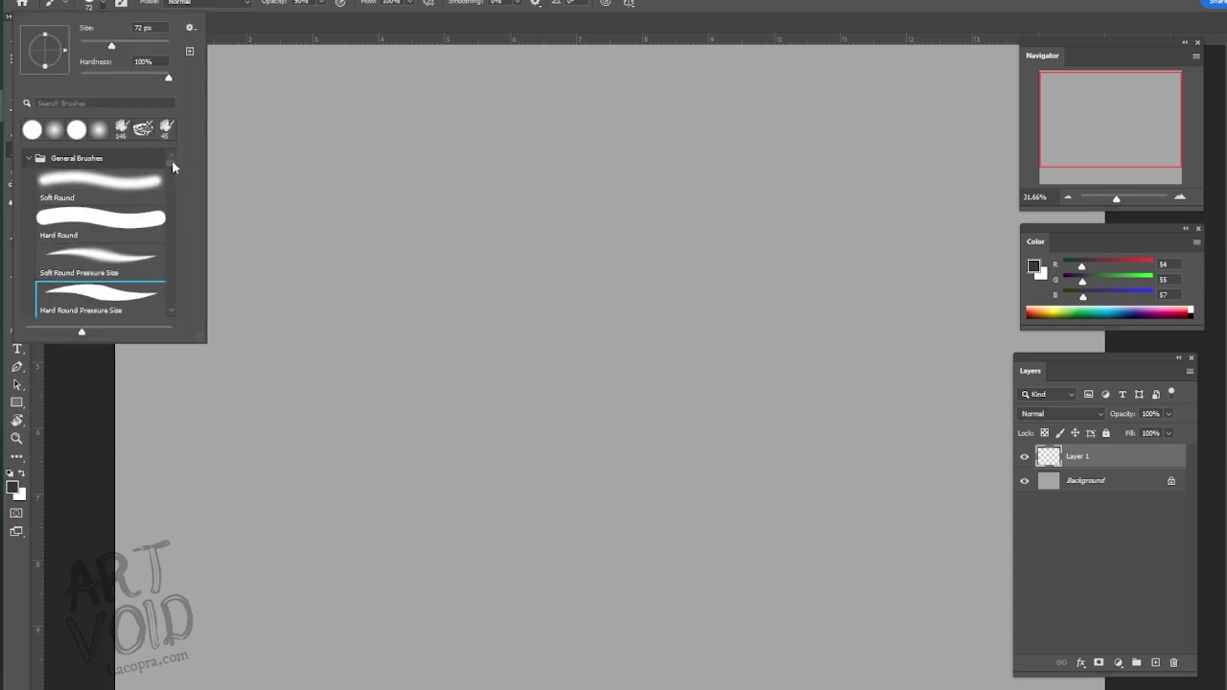
left_click_drag(172, 165, 177, 234)
left_click(144, 211)
- Paint a broad dark grey watercolor wash over the middle of the canvas on Layer 1
left_click(561, 140)
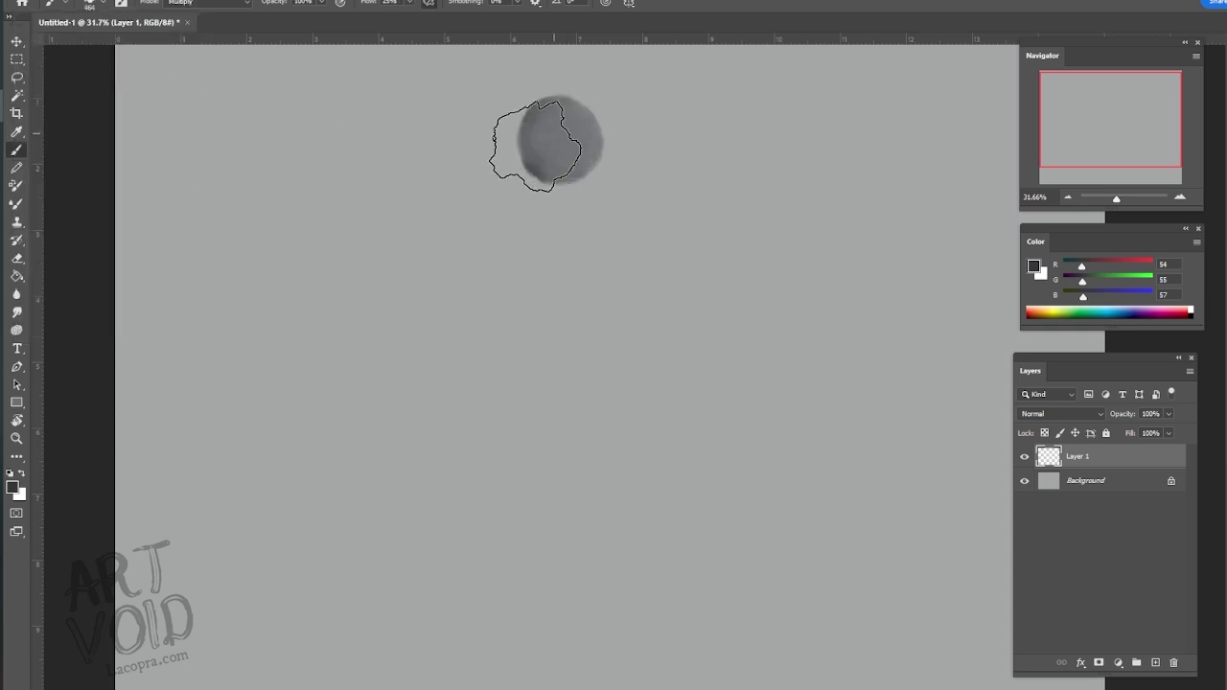
mouse_move(535, 146)
left_mouse_down()
mouse_move(406, 199)
mouse_move(370, 301)
mouse_move(356, 455)
mouse_move(399, 570)
mouse_move(802, 581)
mouse_move(844, 515)
mouse_move(926, 230)
mouse_move(796, 115)
mouse_move(575, 144)
mouse_move(425, 466)
mouse_move(699, 521)
mouse_move(855, 321)
mouse_move(641, 205)
mouse_move(488, 439)
mouse_move(715, 444)
mouse_move(743, 234)
mouse_move(566, 413)
mouse_move(662, 364)
mouse_move(628, 288)
left_mouse_up()
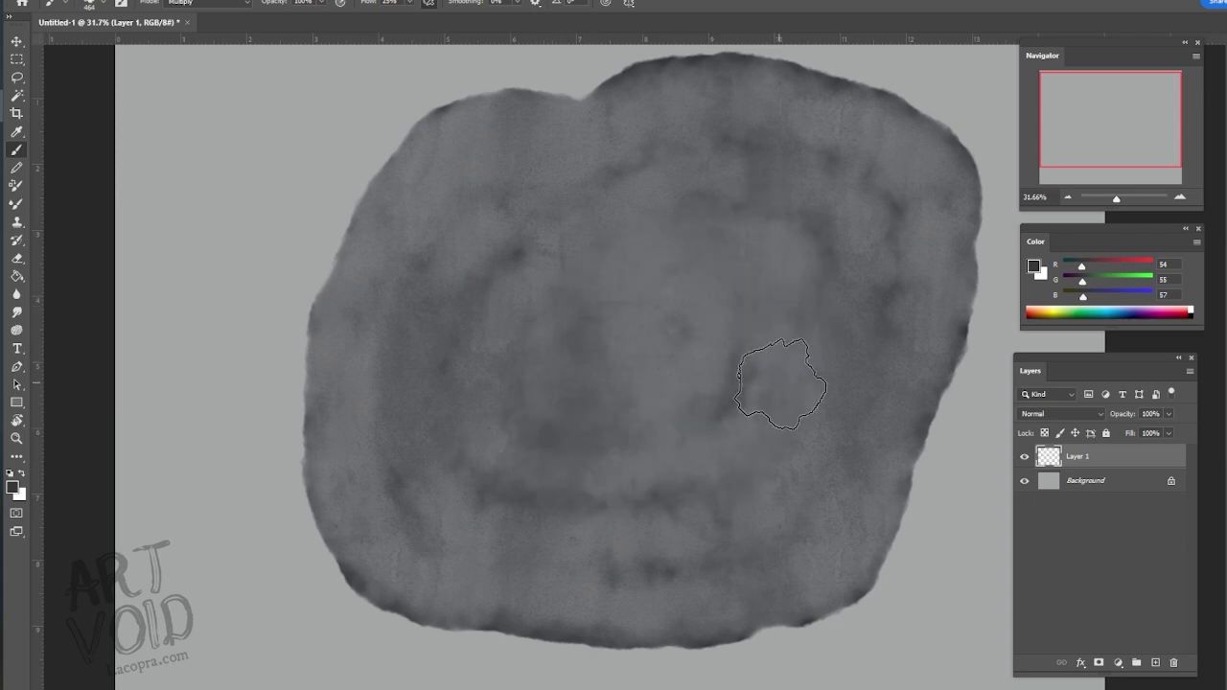
mouse_move(782, 383)
left_mouse_down()
mouse_move(461, 388)
mouse_move(538, 84)
mouse_move(787, 64)
mouse_move(950, 118)
mouse_move(985, 268)
mouse_move(964, 456)
mouse_move(921, 584)
mouse_move(619, 642)
mouse_move(428, 614)
mouse_move(293, 569)
mouse_move(288, 414)
mouse_move(314, 217)
mouse_move(403, 82)
mouse_move(555, 83)
mouse_move(353, 193)
mouse_move(307, 425)
left_mouse_up()
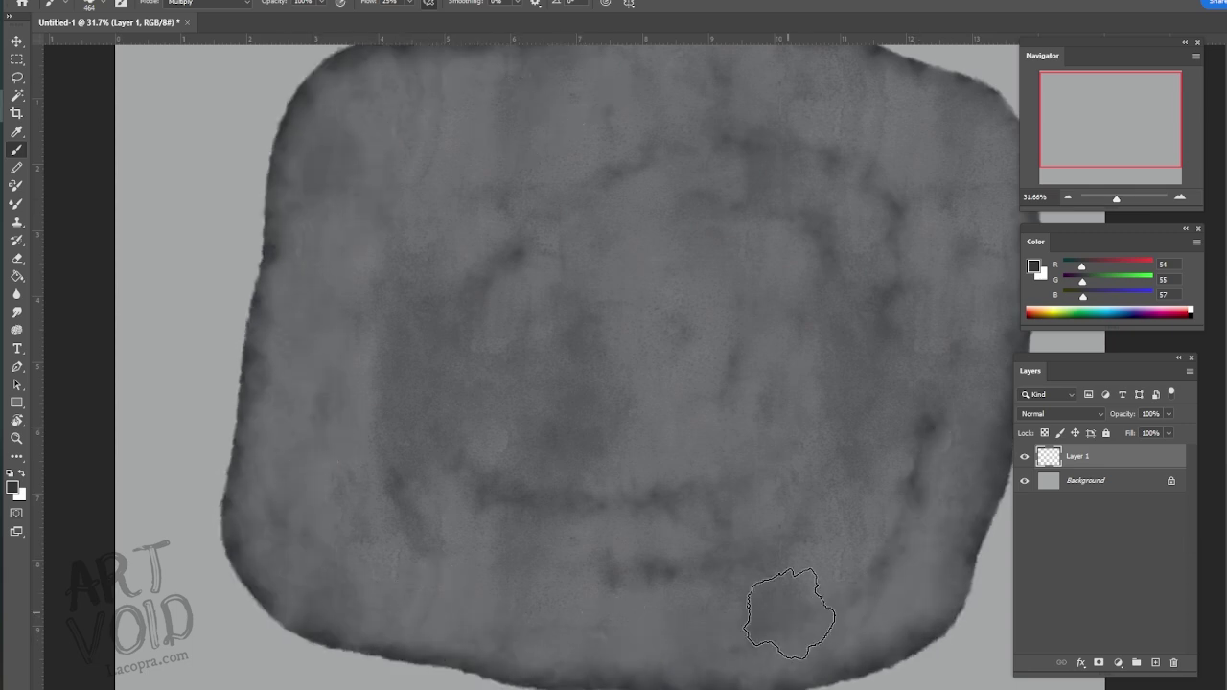
- Enlarge the brush to 1457 px and layer overlapping washes until nearly the whole canvas is mottled black
left_click(99, 4)
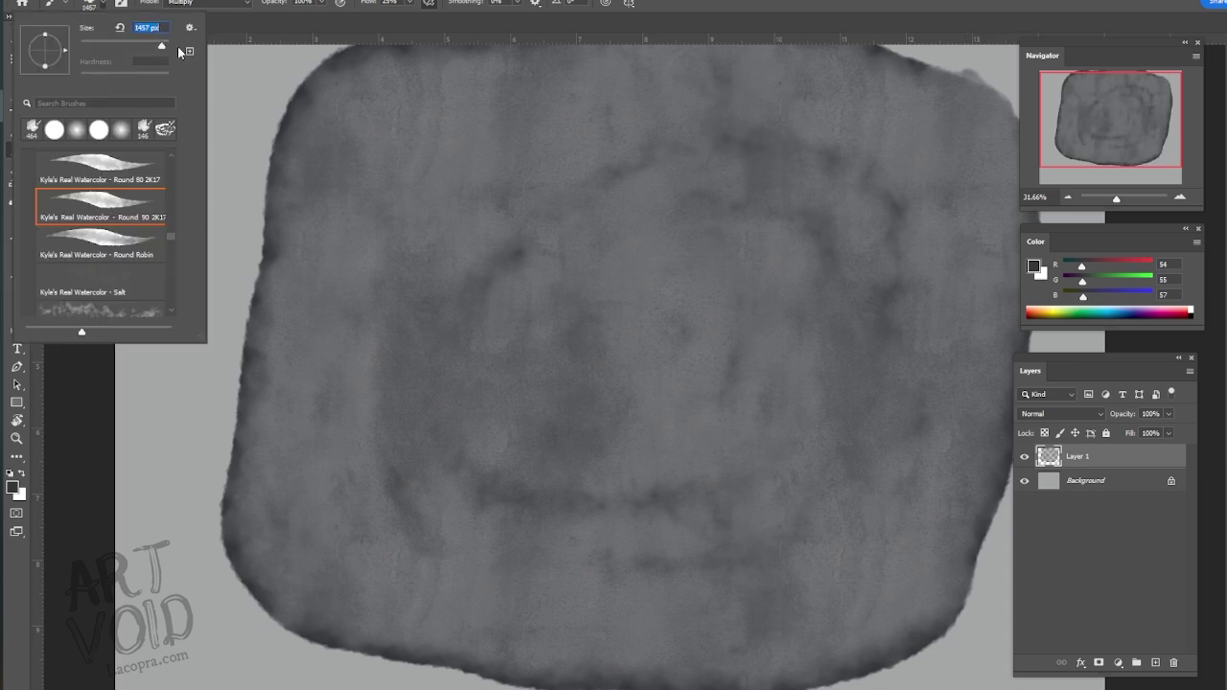
mouse_move(606, 227)
left_mouse_down()
mouse_move(446, 175)
mouse_move(736, 558)
mouse_move(949, 138)
left_mouse_up()
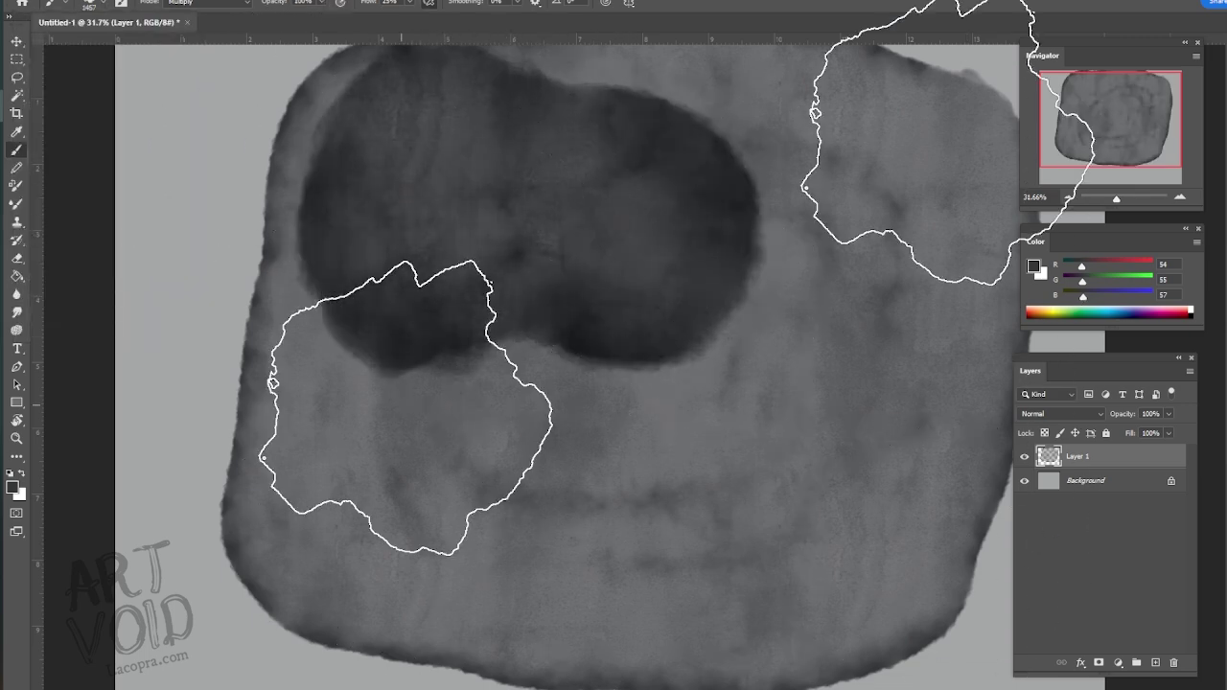
mouse_move(407, 407)
left_mouse_down()
mouse_move(318, 482)
mouse_move(423, 544)
mouse_move(920, 552)
left_mouse_up()
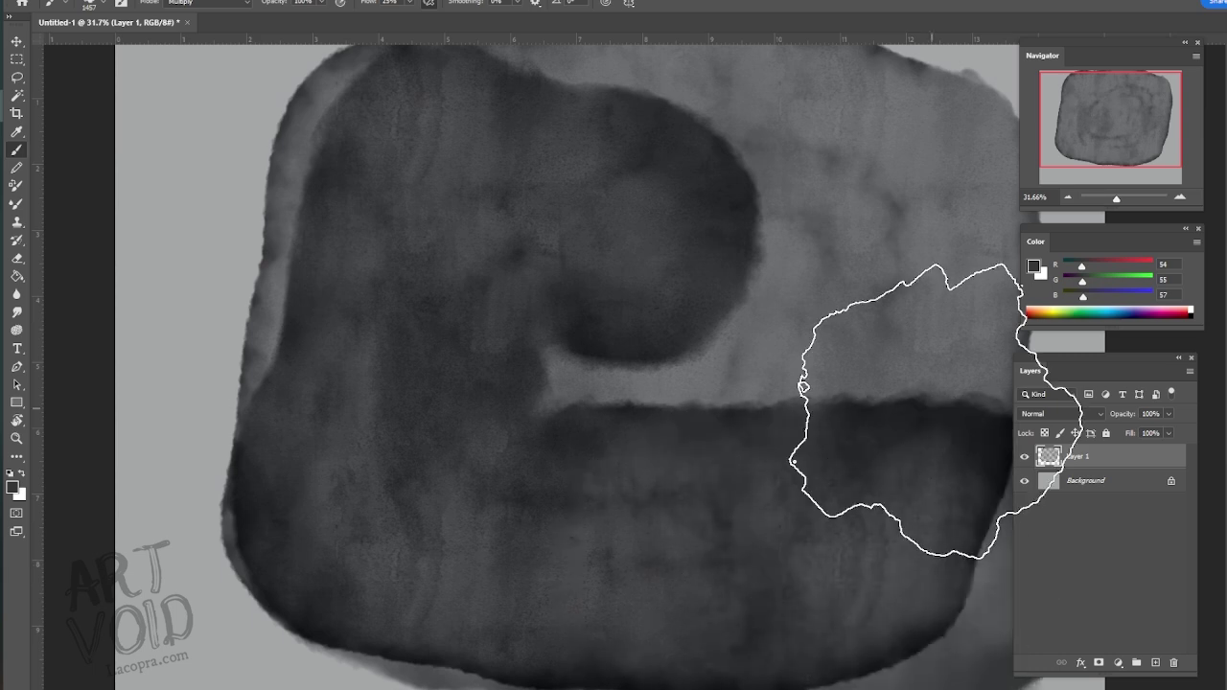
mouse_move(937, 410)
left_mouse_down()
mouse_move(938, 144)
mouse_move(937, 182)
left_mouse_up()
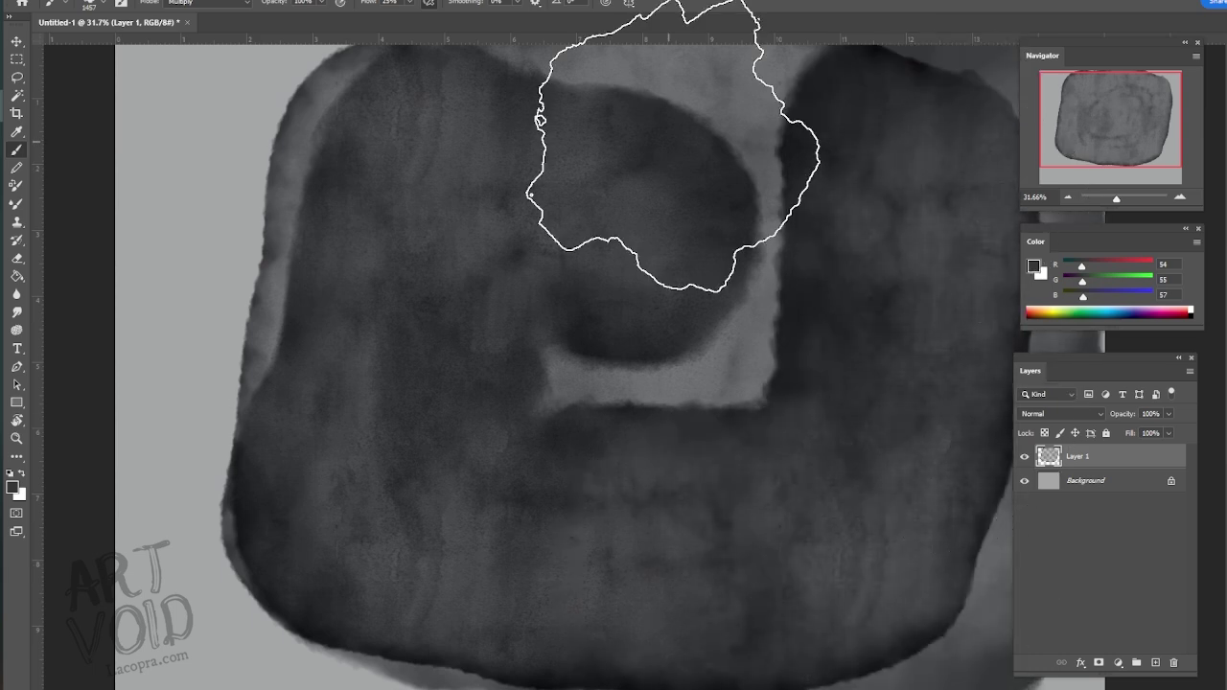
mouse_move(674, 139)
left_mouse_down()
mouse_move(329, 125)
mouse_move(288, 144)
mouse_move(274, 391)
mouse_move(307, 393)
mouse_move(469, 561)
left_mouse_up()
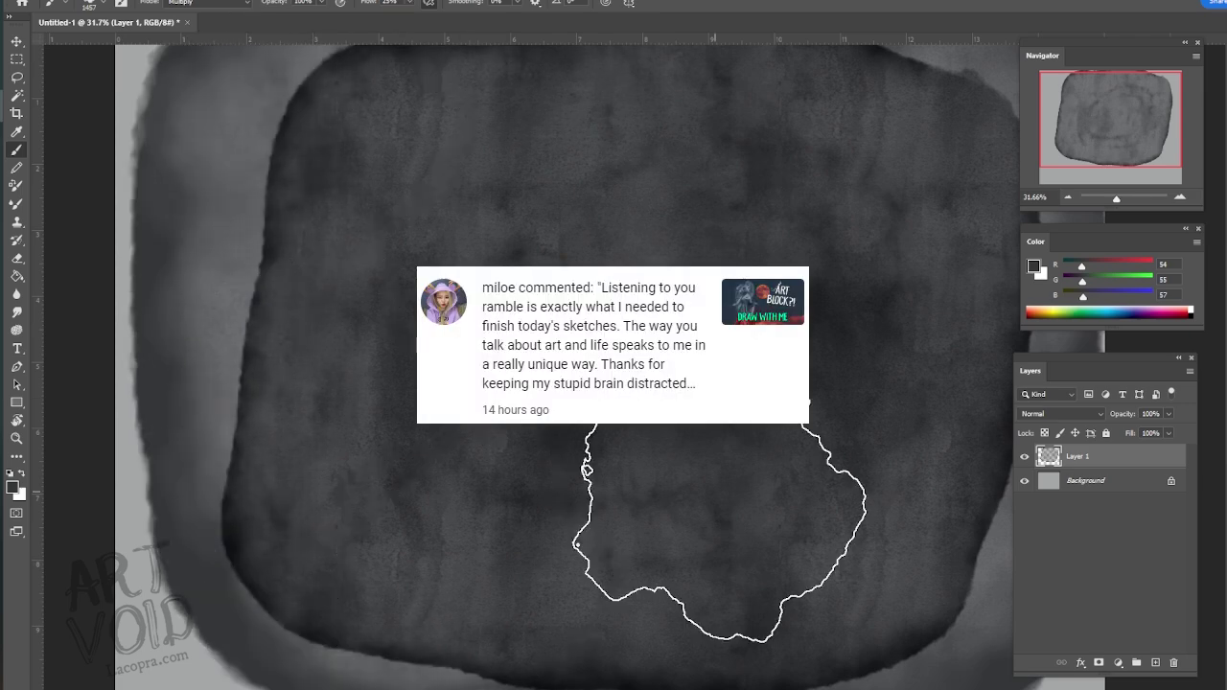
mouse_move(715, 491)
left_mouse_down()
mouse_move(800, 285)
mouse_move(753, 230)
left_mouse_up()
mouse_move(796, 286)
left_mouse_down()
mouse_move(805, 307)
mouse_move(489, 182)
mouse_move(436, 278)
mouse_move(401, 496)
mouse_move(458, 245)
mouse_move(438, 109)
mouse_move(287, 157)
mouse_move(297, 489)
mouse_move(258, 348)
mouse_move(559, 96)
mouse_move(876, 96)
mouse_move(969, 230)
mouse_move(892, 239)
mouse_move(751, 288)
mouse_move(597, 403)
mouse_move(844, 245)
mouse_move(754, 402)
mouse_move(838, 318)
mouse_move(480, 556)
mouse_move(553, 658)
mouse_move(469, 580)
mouse_move(938, 474)
mouse_move(720, 410)
mouse_move(945, 359)
mouse_move(1007, 556)
mouse_move(891, 537)
mouse_move(768, 376)
mouse_move(671, 315)
mouse_move(827, 233)
mouse_move(739, 335)
mouse_move(757, 273)
mouse_move(723, 416)
mouse_move(539, 178)
mouse_move(677, 351)
mouse_move(788, 264)
mouse_move(235, 340)
mouse_move(594, 527)
mouse_move(805, 533)
mouse_move(939, 129)
mouse_move(246, 479)
left_mouse_up()
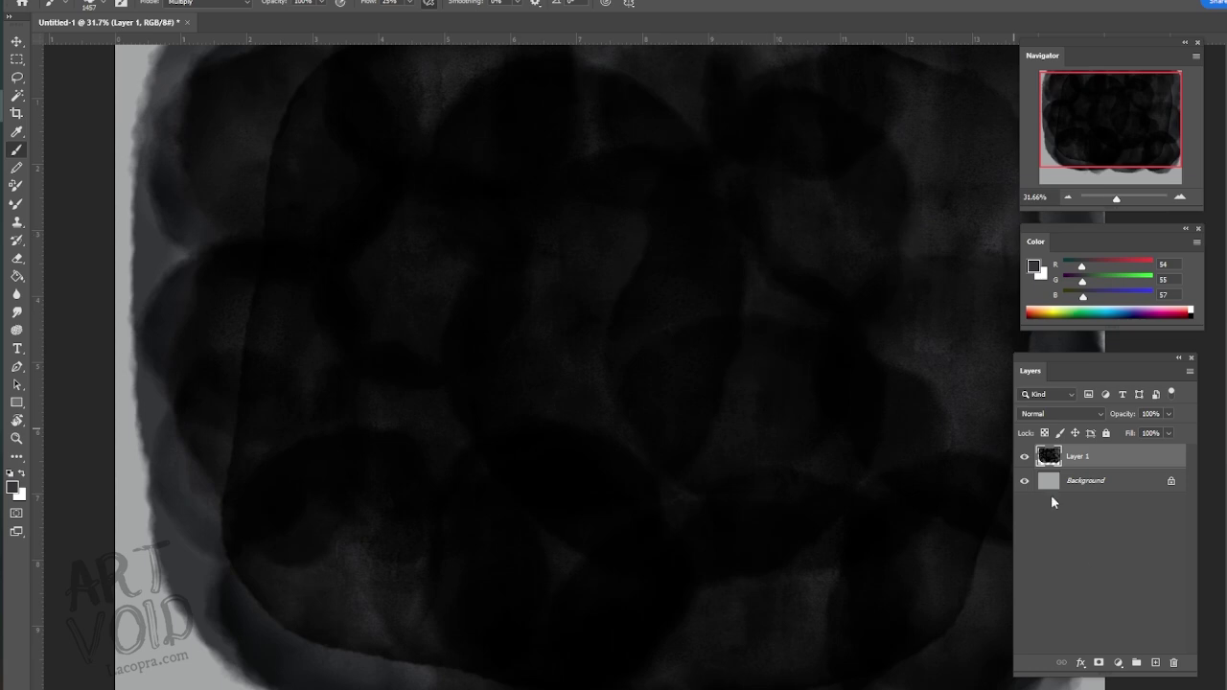
- Add a new layer above the wash and choose the Kyle's Paintbox - Gouache Thick brush at 59 px
left_click(1156, 663)
left_click(102, 4)
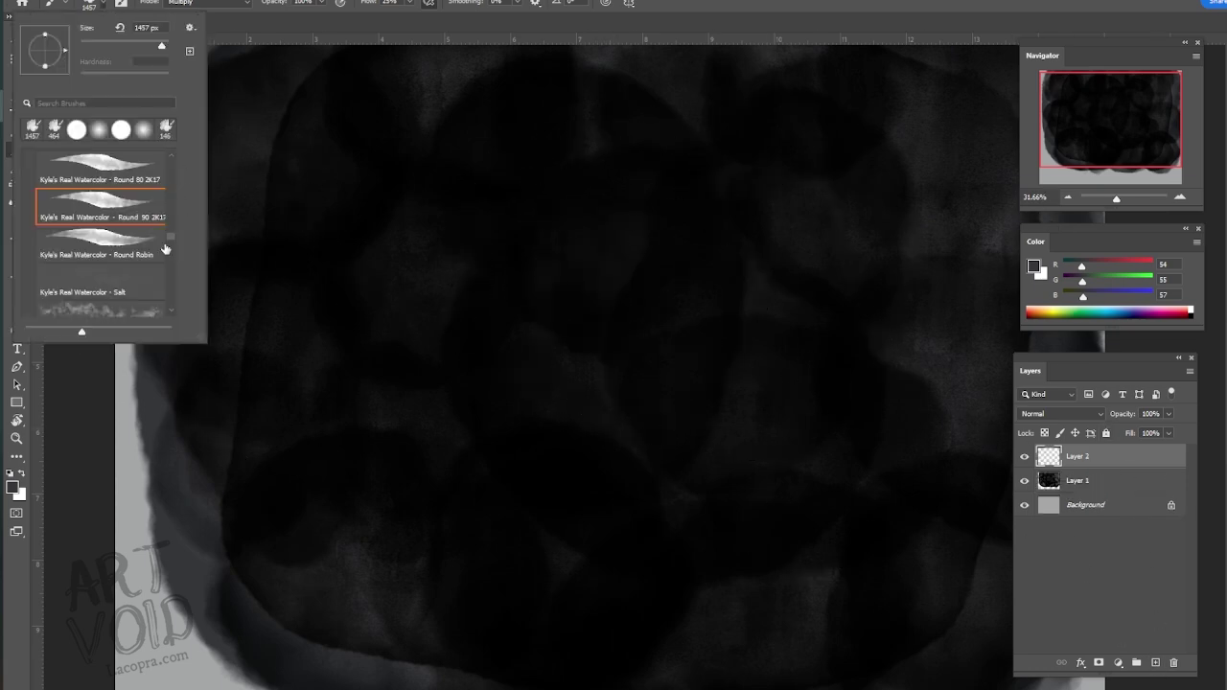
mouse_move(167, 245)
left_mouse_down()
mouse_move(172, 216)
mouse_move(175, 277)
left_mouse_up()
left_click(131, 188)
left_click(144, 276)
left_click_drag(128, 45, 105, 45)
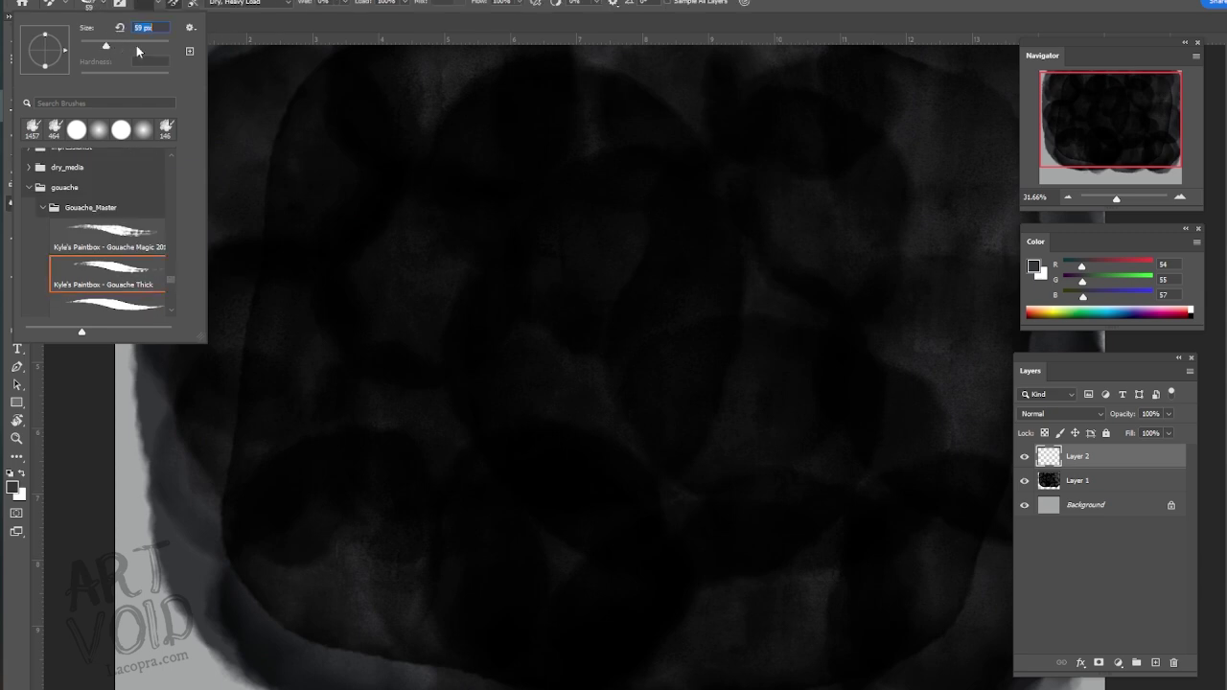
- Set the foreground color to a slightly lighter grey, RGB 57, 59, 62
left_click(1034, 267)
left_click(943, 257)
key("Return")
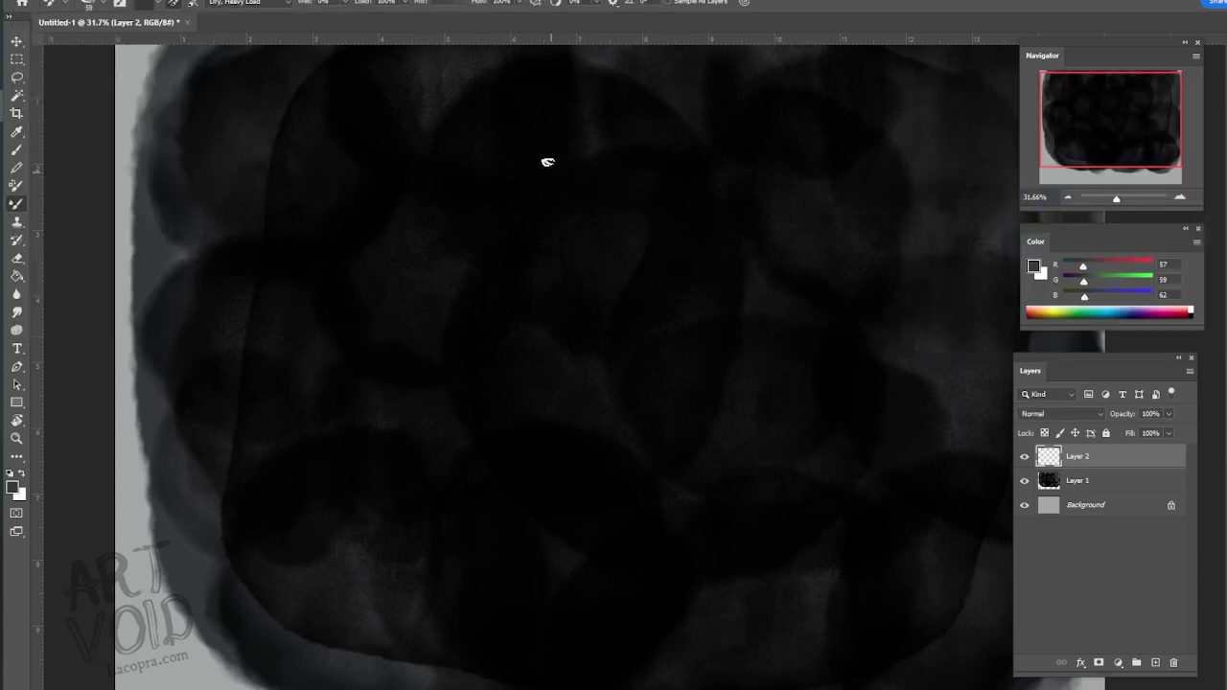
- Sketch the loose construction of a figure on Layer 2: oval head, torso, shoulders, bent arm and long lower body lines
mouse_move(695, 185)
left_mouse_down()
mouse_move(788, 125)
mouse_move(757, 123)
mouse_move(849, 270)
mouse_move(817, 286)
mouse_move(680, 164)
mouse_move(735, 319)
mouse_move(637, 202)
mouse_move(724, 279)
mouse_move(841, 474)
mouse_move(653, 443)
mouse_move(621, 369)
mouse_move(719, 463)
mouse_move(650, 501)
mouse_move(658, 519)
mouse_move(651, 485)
mouse_move(603, 467)
mouse_move(678, 540)
mouse_move(567, 572)
mouse_move(580, 480)
mouse_move(463, 587)
mouse_move(519, 592)
mouse_move(757, 532)
mouse_move(742, 620)
mouse_move(752, 544)
mouse_move(670, 627)
mouse_move(729, 550)
mouse_move(598, 403)
mouse_move(508, 501)
mouse_move(854, 479)
mouse_move(688, 198)
left_mouse_up()
mouse_move(701, 375)
left_mouse_down()
mouse_move(770, 238)
mouse_move(835, 262)
mouse_move(811, 317)
mouse_move(675, 236)
mouse_move(678, 360)
left_mouse_up()
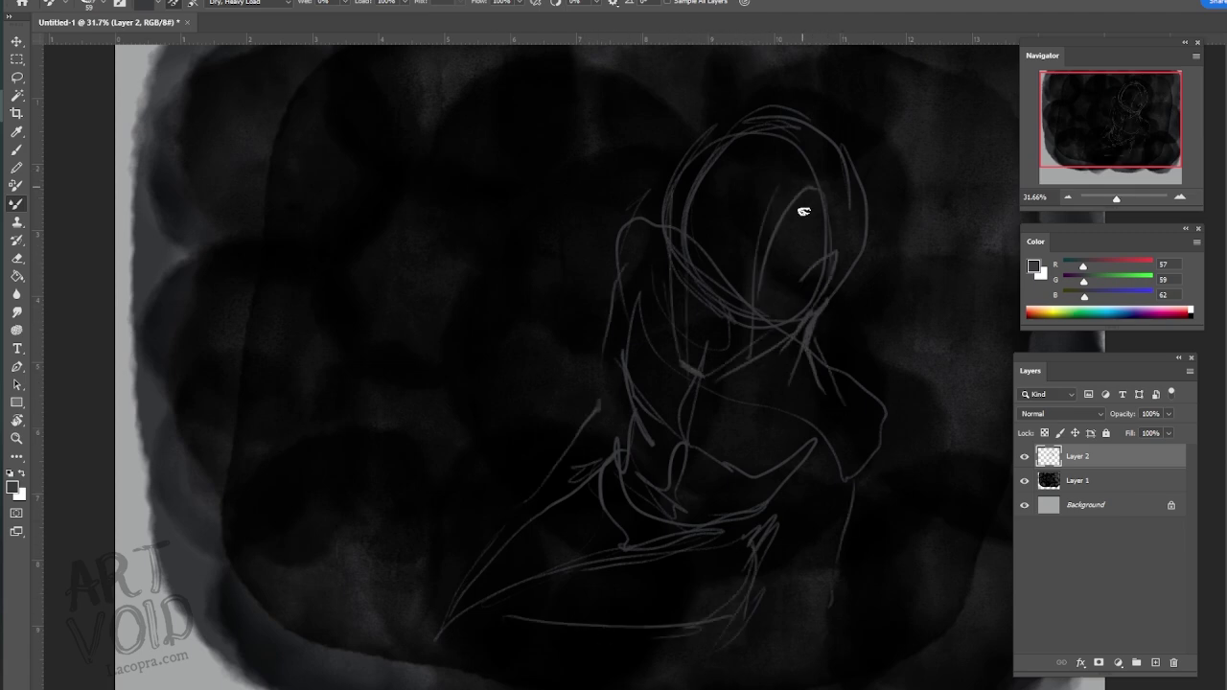
mouse_move(817, 344)
left_mouse_down()
mouse_move(870, 398)
mouse_move(826, 484)
mouse_move(799, 446)
mouse_move(904, 487)
mouse_move(877, 398)
mouse_move(824, 536)
mouse_move(794, 479)
mouse_move(875, 525)
mouse_move(819, 623)
mouse_move(896, 482)
left_mouse_up()
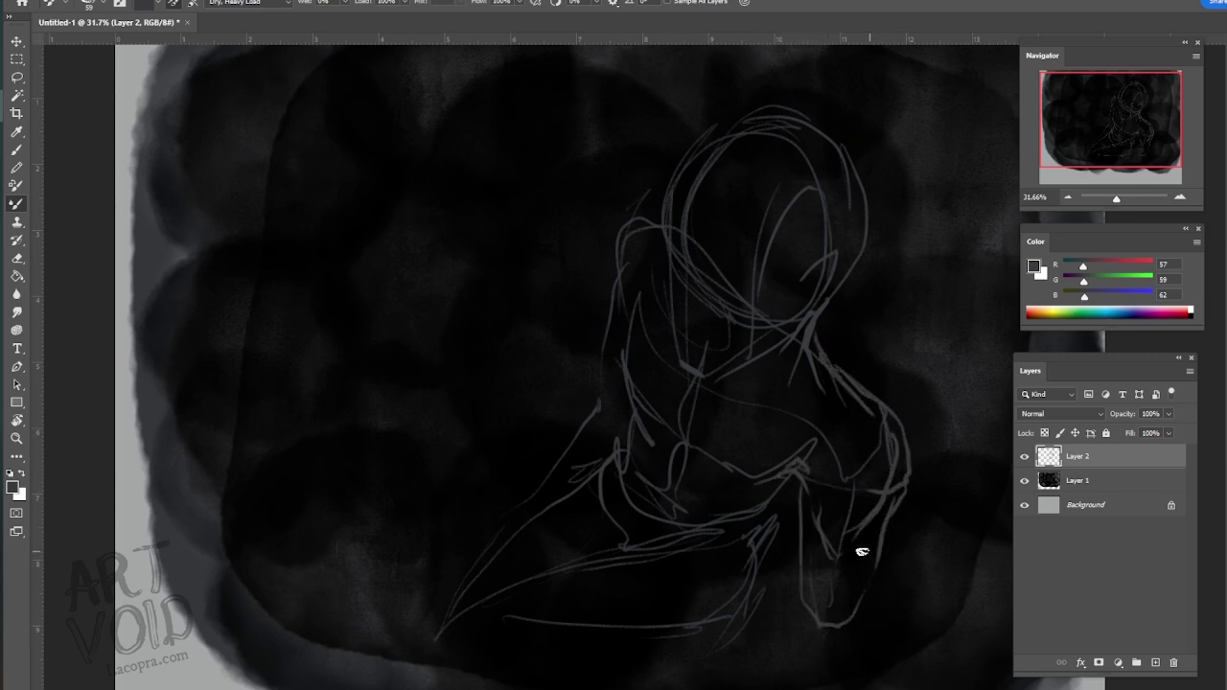
mouse_move(862, 552)
left_mouse_down()
mouse_move(709, 570)
mouse_move(793, 609)
left_mouse_up()
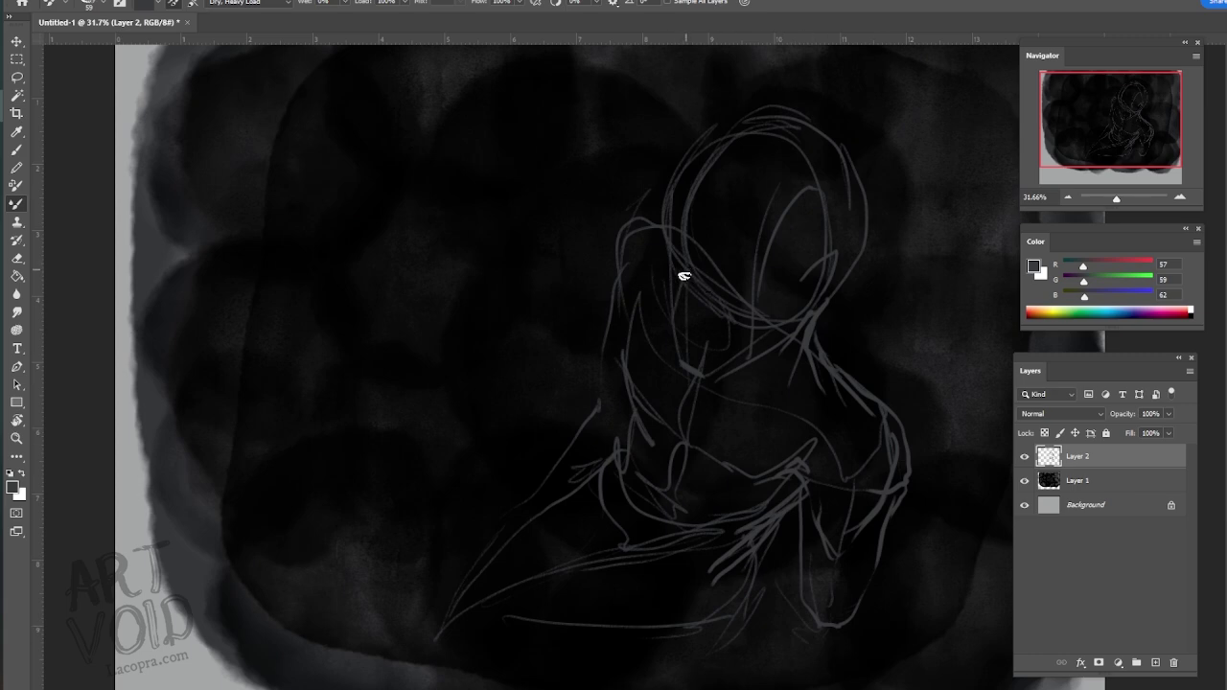
- Sketch the figure's brow, eyes, nose and mouth, then define the skull, jawline and far shoulder
mouse_move(697, 271)
left_mouse_down()
mouse_move(740, 254)
mouse_move(681, 228)
mouse_move(743, 253)
mouse_move(735, 317)
mouse_move(725, 273)
mouse_move(702, 279)
mouse_move(718, 311)
left_mouse_up()
left_click_drag(671, 251, 678, 307)
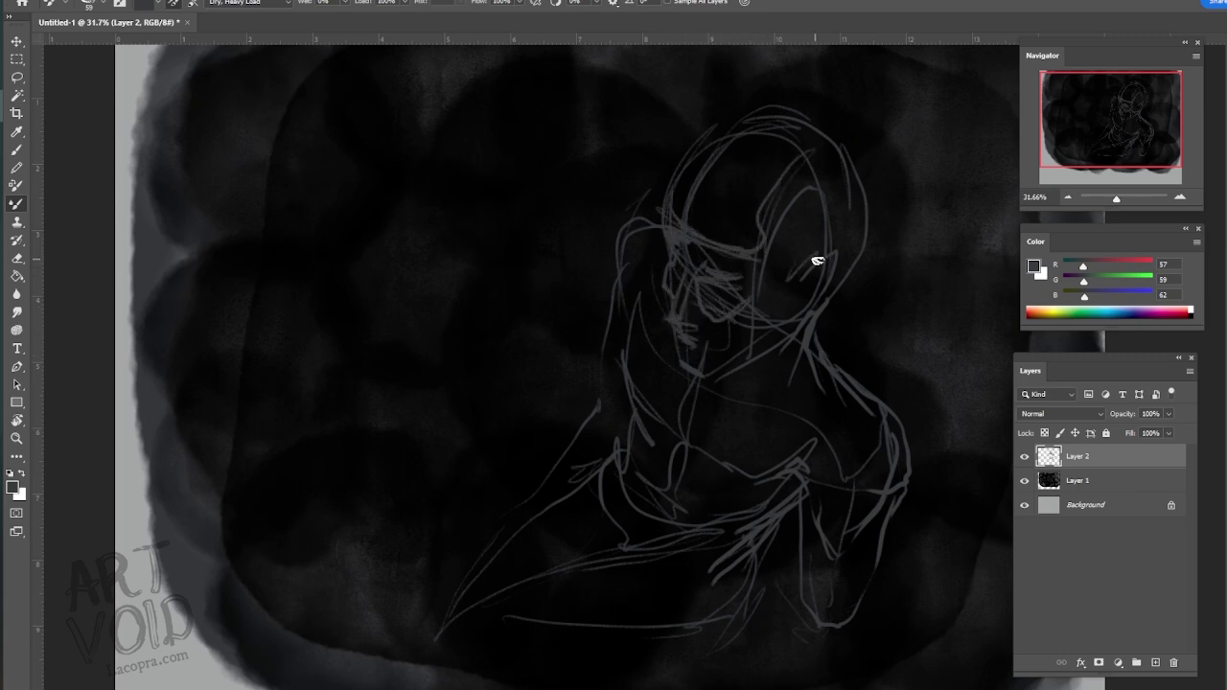
mouse_move(817, 260)
left_mouse_down()
mouse_move(767, 205)
mouse_move(671, 198)
mouse_move(749, 167)
left_mouse_up()
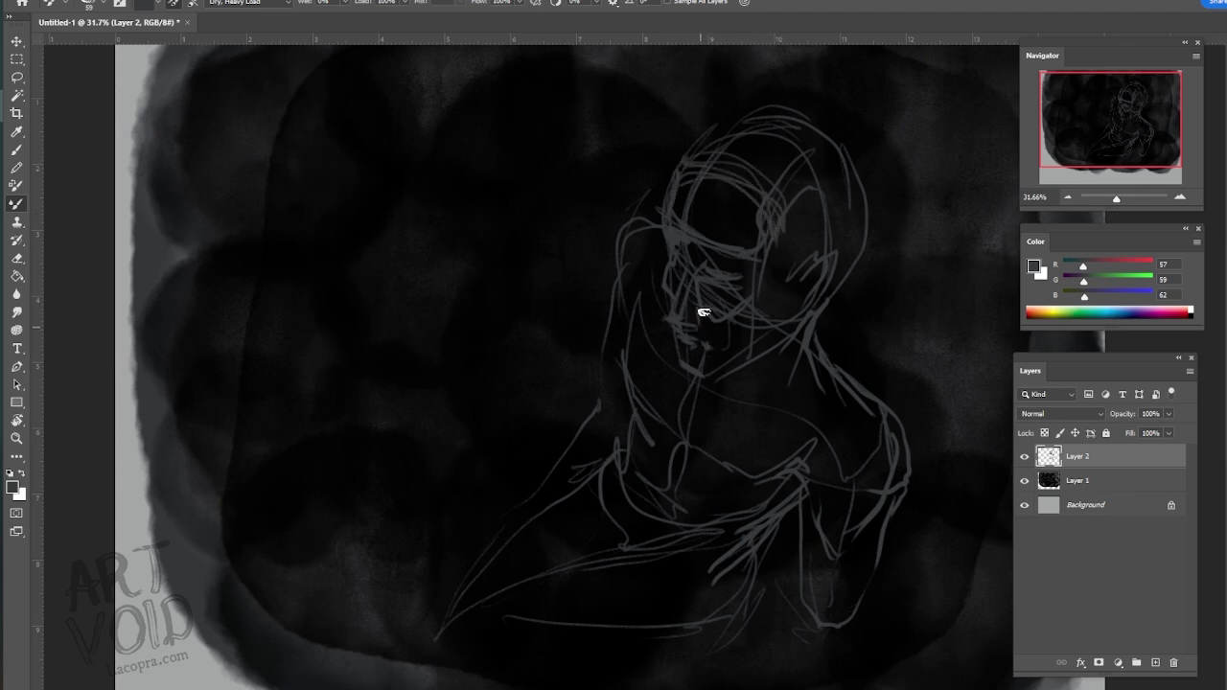
left_click_drag(795, 332, 708, 378)
mouse_move(667, 240)
left_mouse_down()
mouse_move(604, 316)
mouse_move(609, 353)
left_mouse_up()
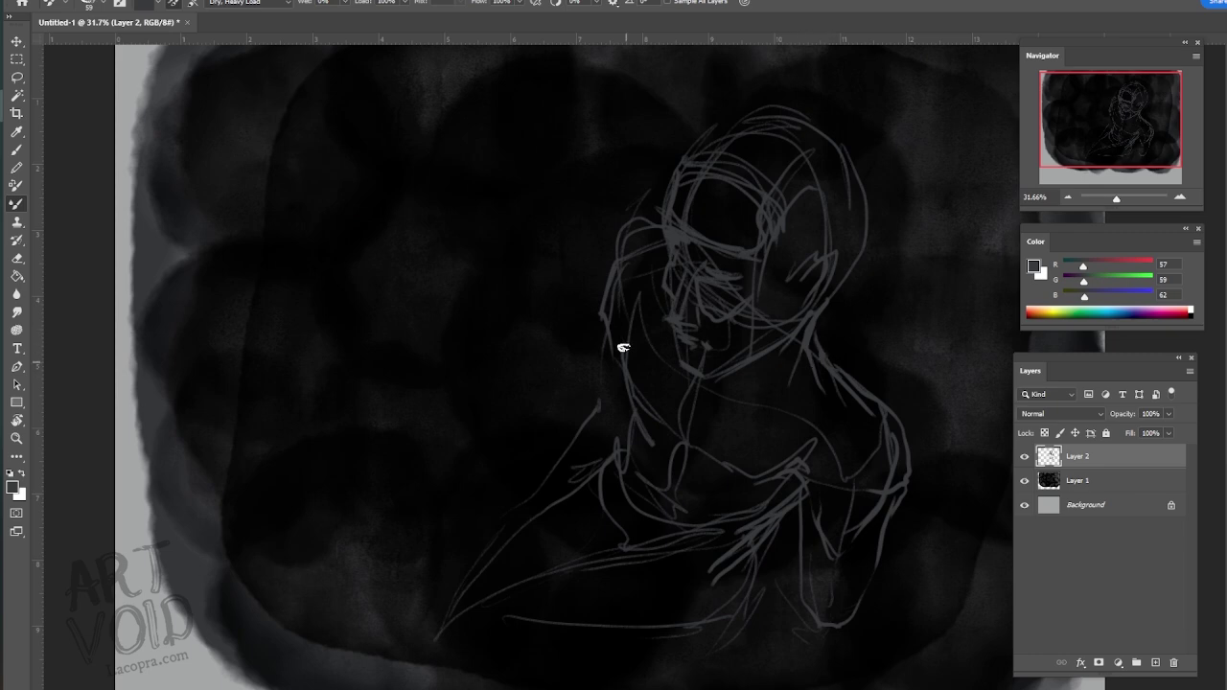
- Strengthen the torso, chest and waist contours and redraw the near shoulder and upper arm
mouse_move(632, 305)
left_mouse_down()
mouse_move(625, 408)
mouse_move(669, 473)
mouse_move(772, 487)
mouse_move(778, 499)
mouse_move(660, 547)
left_mouse_up()
mouse_move(637, 500)
left_mouse_down()
mouse_move(712, 523)
mouse_move(786, 506)
mouse_move(747, 527)
mouse_move(761, 582)
left_mouse_up()
mouse_move(812, 520)
left_mouse_down()
mouse_move(820, 568)
mouse_move(883, 513)
mouse_move(893, 418)
mouse_move(865, 565)
left_mouse_up()
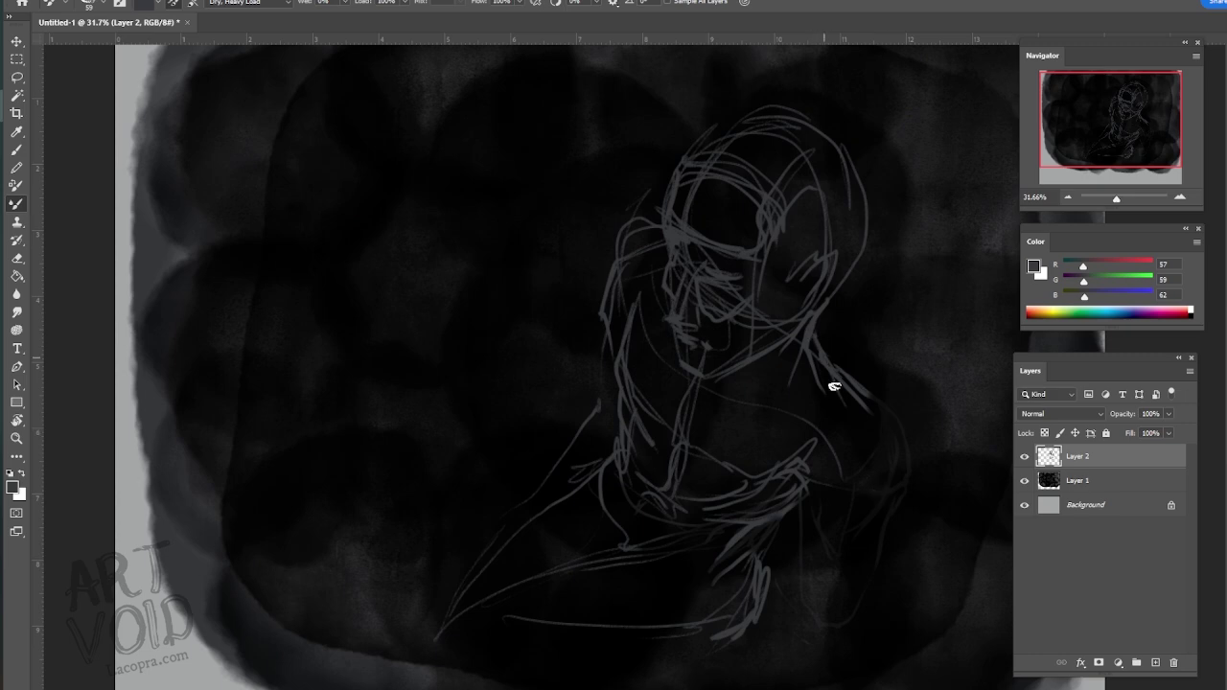
mouse_move(834, 386)
left_mouse_down()
mouse_move(848, 427)
mouse_move(766, 396)
mouse_move(860, 395)
mouse_move(898, 449)
mouse_move(897, 437)
mouse_move(838, 470)
mouse_move(821, 553)
mouse_move(875, 509)
mouse_move(807, 558)
mouse_move(856, 556)
left_mouse_up()
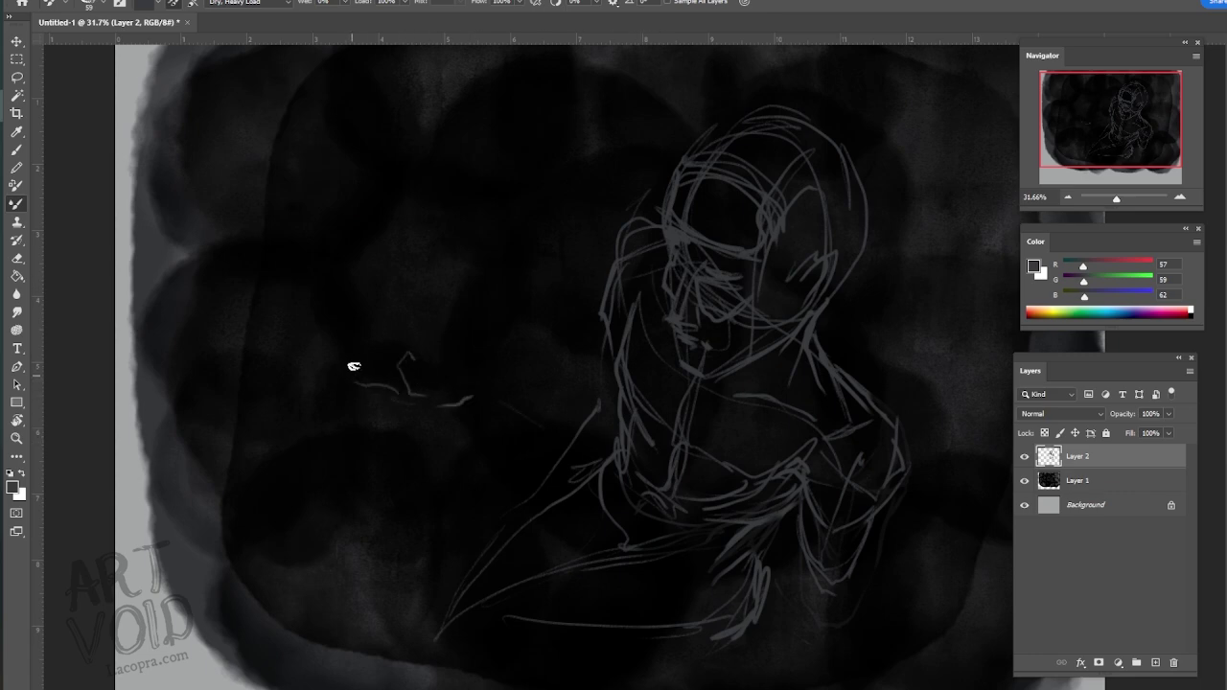
- Sketch loose guide marks for a reaching hand left of the figure and erase the long lines extending from its lower body
left_click_drag(354, 366, 353, 353)
left_click_drag(504, 336, 469, 279)
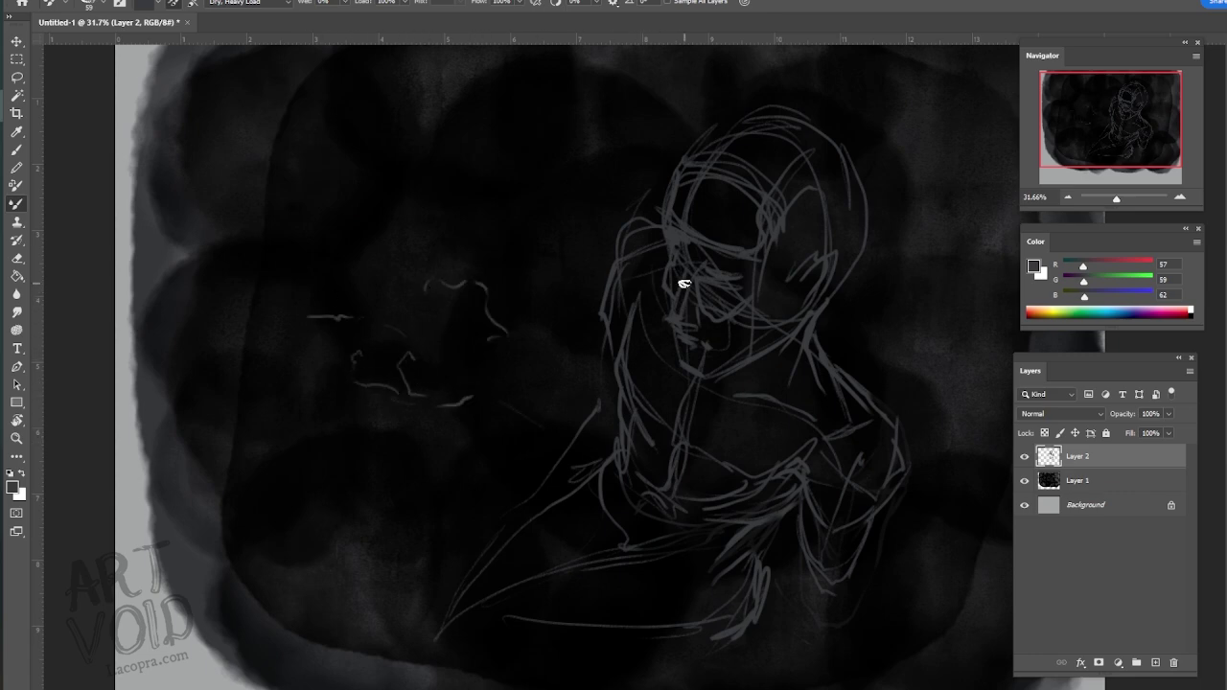
key("ctrl+z")
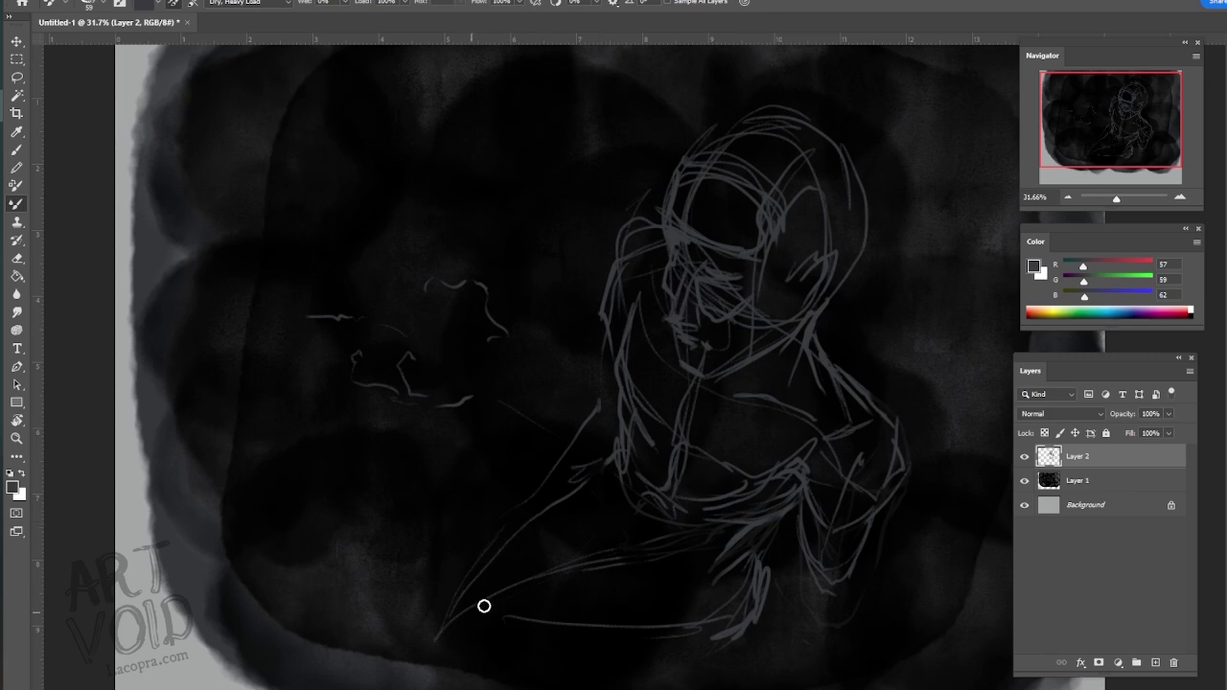
key("ctrl+z")
key("ctrl+z")
key("ctrl+z")
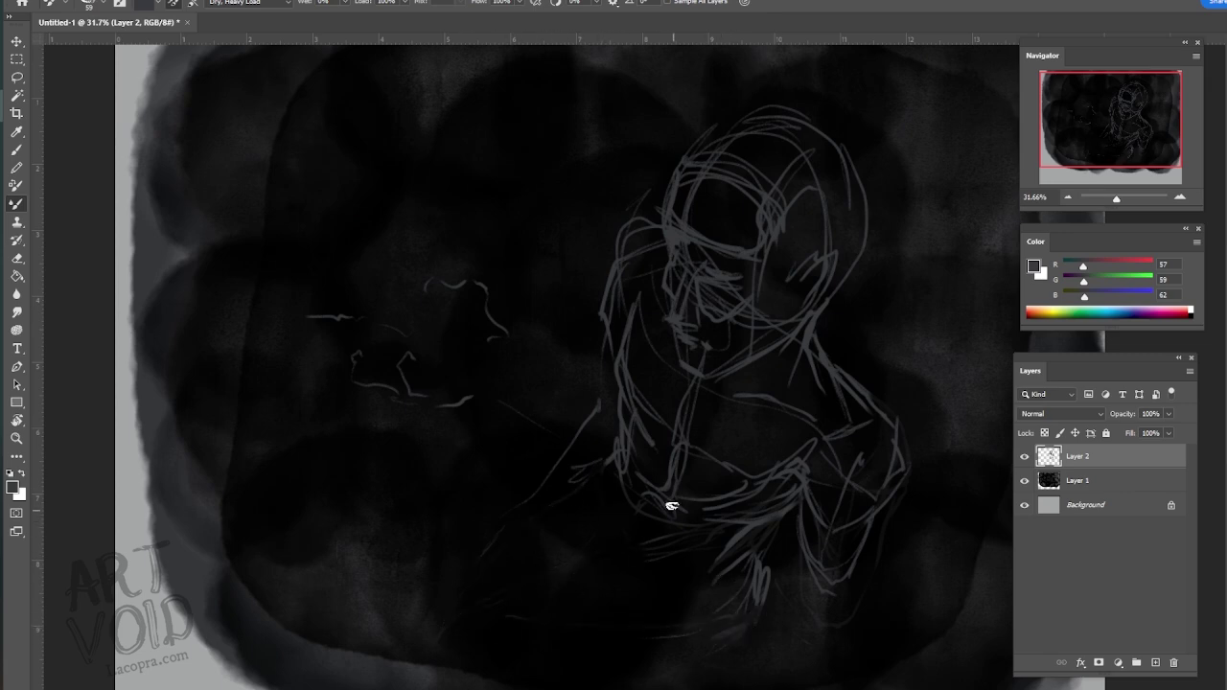
- Draw the waist, hips and tapering legs beneath the figure's chest down to the canvas's lower area
left_click_drag(613, 487, 634, 543)
left_click_drag(699, 532, 646, 567)
mouse_move(610, 462)
left_mouse_down()
mouse_move(589, 547)
mouse_move(627, 633)
left_mouse_up()
left_click_drag(767, 533, 708, 666)
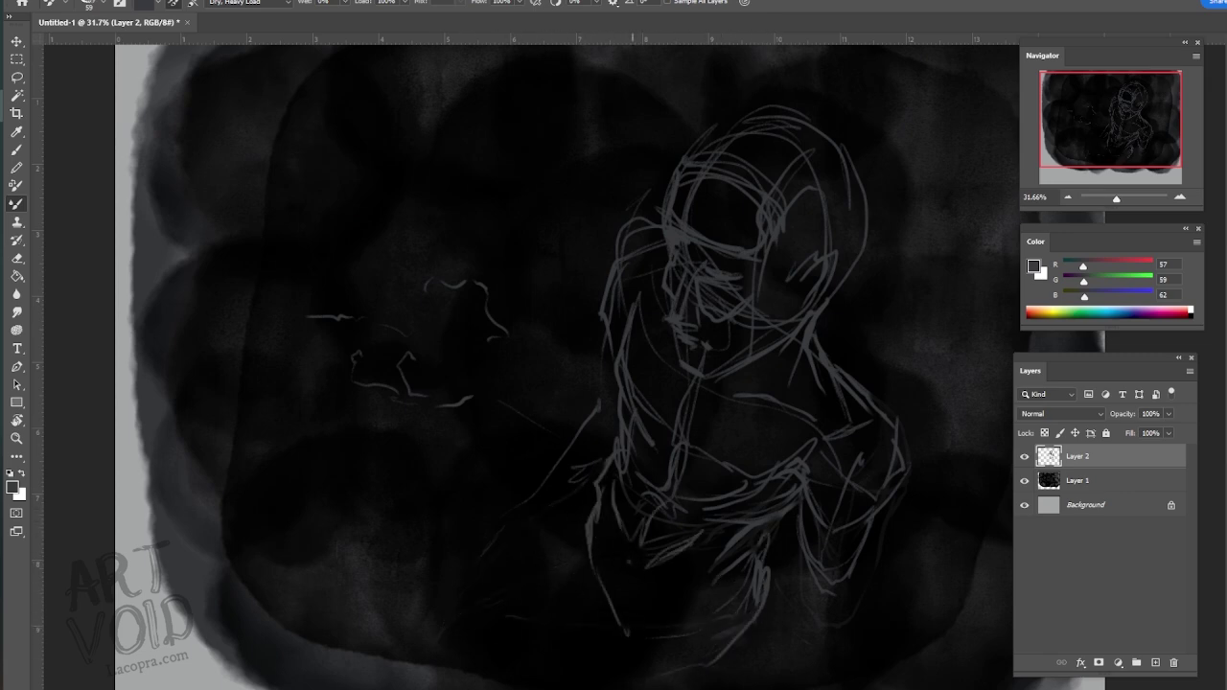
left_click_drag(629, 646, 615, 689)
left_click_drag(627, 685, 726, 639)
left_click_drag(687, 573, 641, 654)
mouse_move(625, 554)
left_mouse_down()
mouse_move(658, 581)
mouse_move(652, 612)
left_mouse_up()
mouse_move(610, 610)
left_mouse_down()
mouse_move(623, 662)
mouse_move(608, 683)
mouse_move(608, 640)
left_mouse_up()
- Scale the whole sketch down slightly with Free Transform and shift it upward on the canvas
key("ctrl+t")
left_click_drag(806, 431, 839, 408)
key("Return")
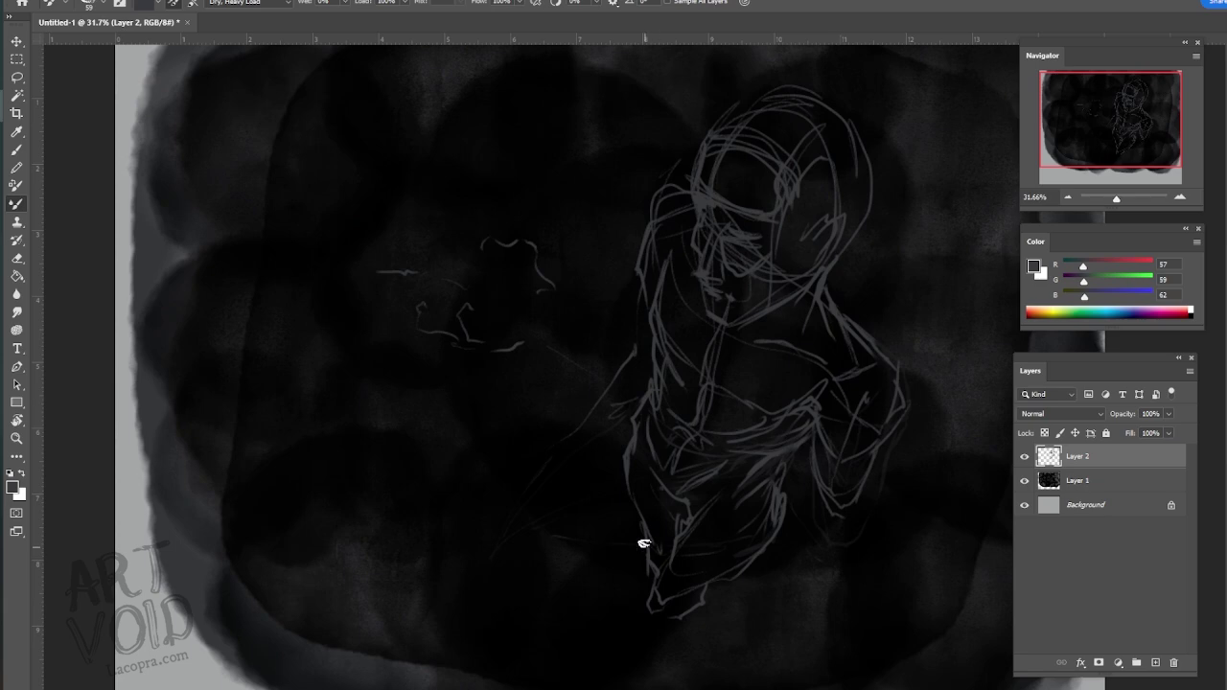
- Extend the figure's lower legs and draw the forearm and hand of the near, hanging arm
left_click_drag(716, 575, 684, 630)
left_click_drag(716, 578, 778, 518)
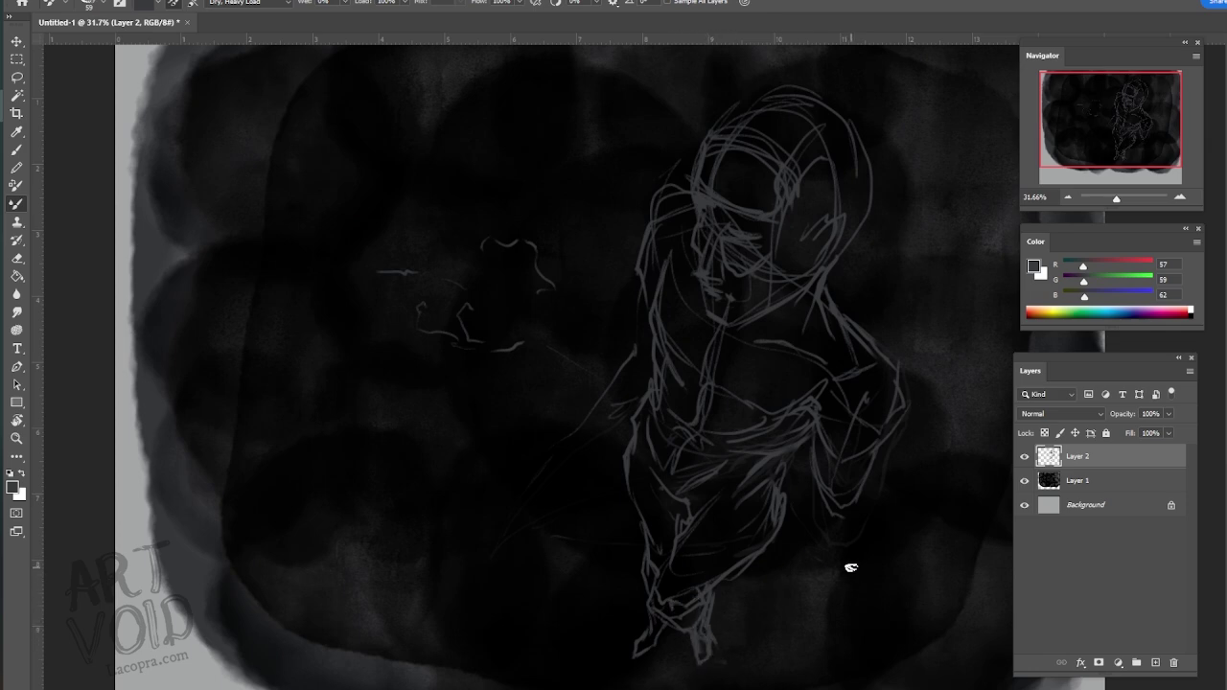
mouse_move(711, 586)
left_mouse_down()
mouse_move(674, 594)
mouse_move(703, 597)
mouse_move(703, 633)
mouse_move(684, 648)
mouse_move(699, 631)
left_mouse_up()
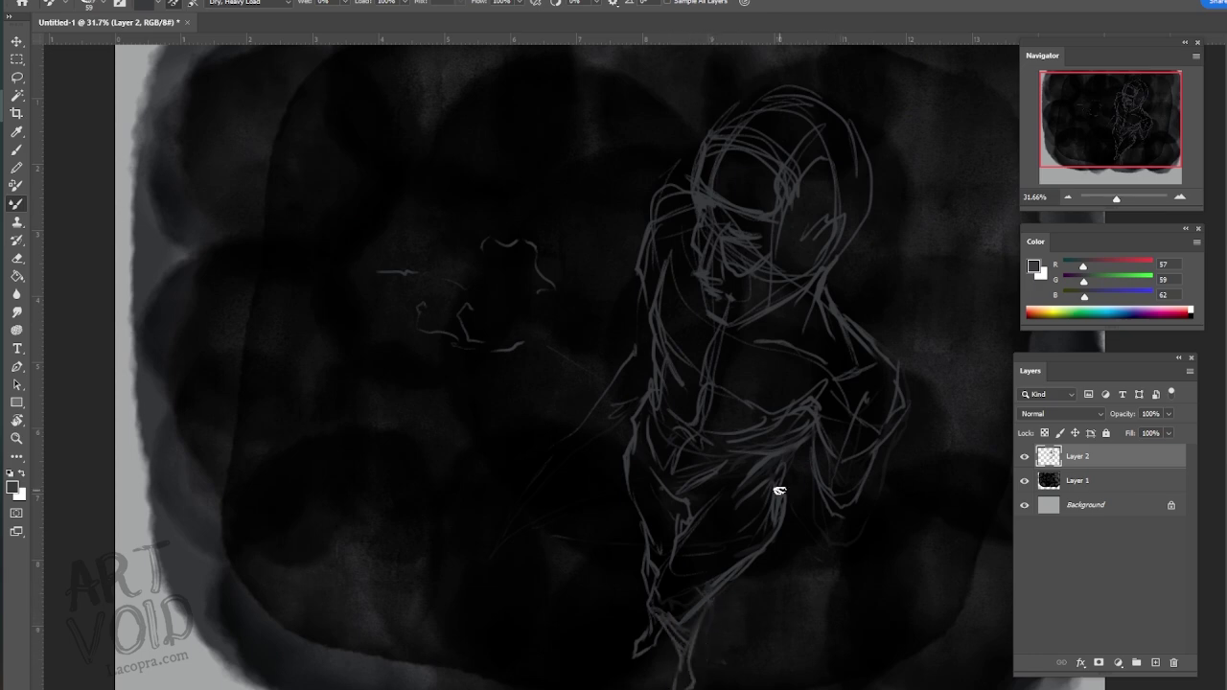
left_click_drag(817, 487, 808, 520)
mouse_move(863, 487)
left_mouse_down()
mouse_move(857, 515)
mouse_move(805, 533)
mouse_move(811, 593)
left_mouse_up()
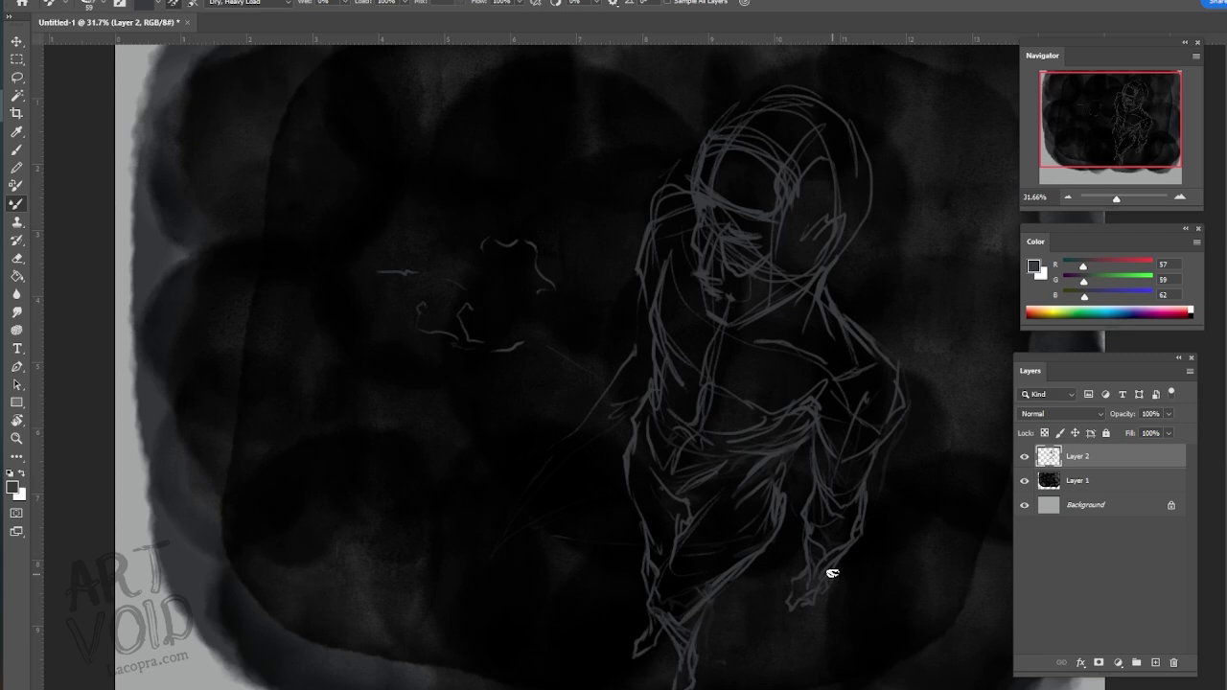
- Fade the outer head construction lines, redraw the facial features and give the back of the head an angular contour
left_click_drag(745, 112, 699, 175)
left_click_drag(790, 98, 851, 216)
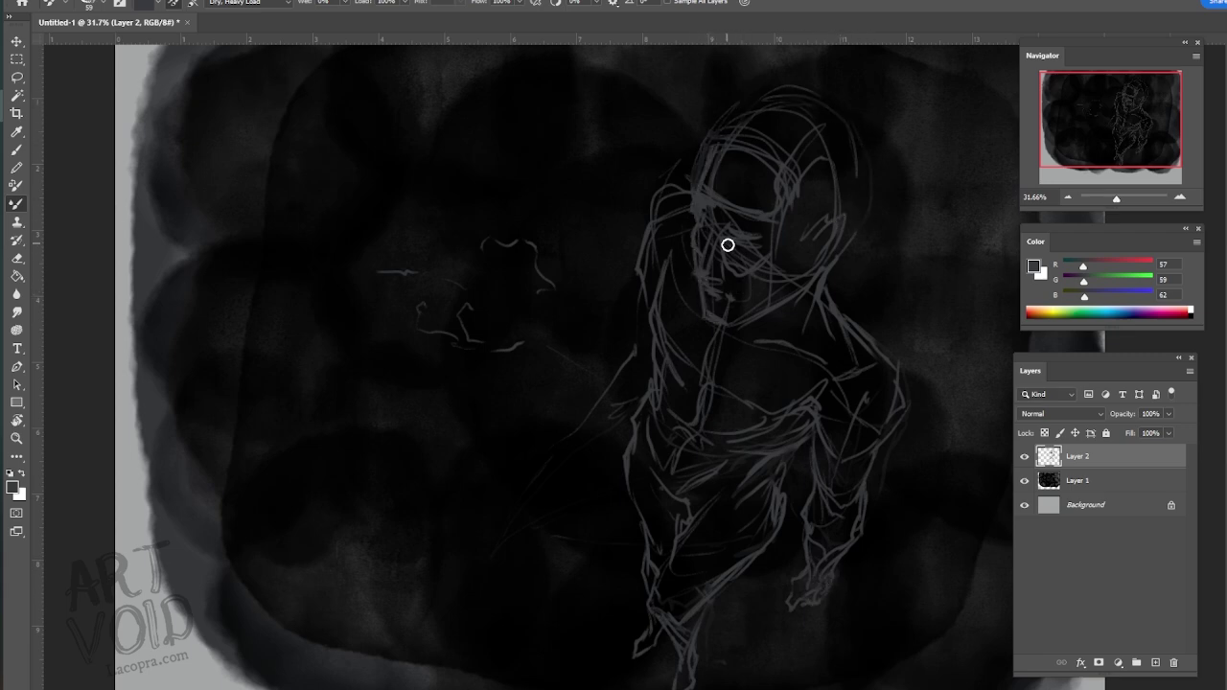
left_click_drag(728, 246, 699, 210)
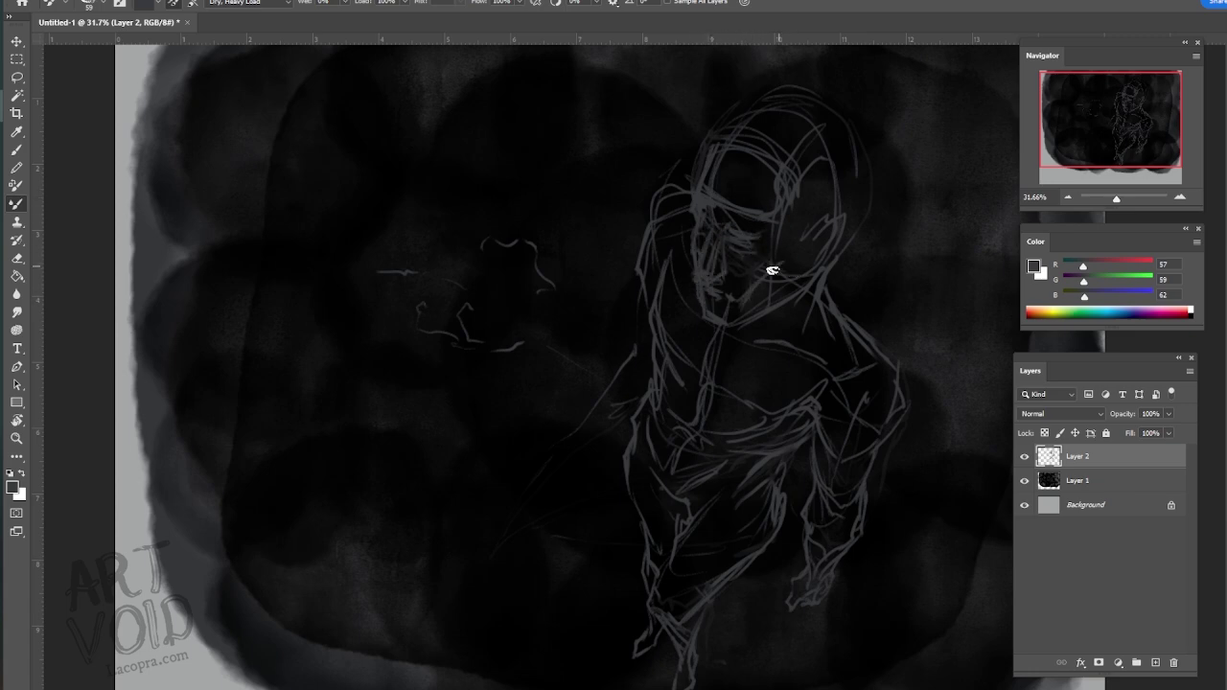
mouse_move(836, 205)
left_mouse_down()
mouse_move(725, 219)
mouse_move(740, 124)
mouse_move(795, 170)
mouse_move(832, 257)
left_mouse_up()
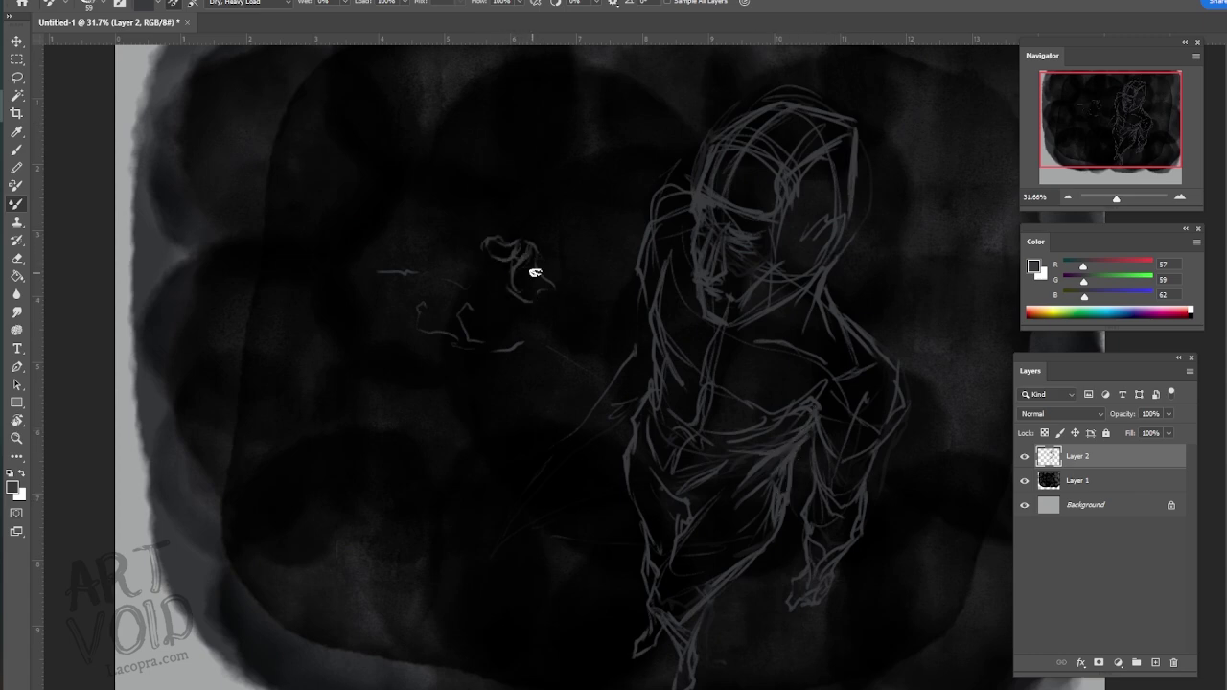
- Build the guide marks left of the figure into an outstretched hand with a palm, pointing fingers and curled fingers
left_click_drag(515, 278, 501, 326)
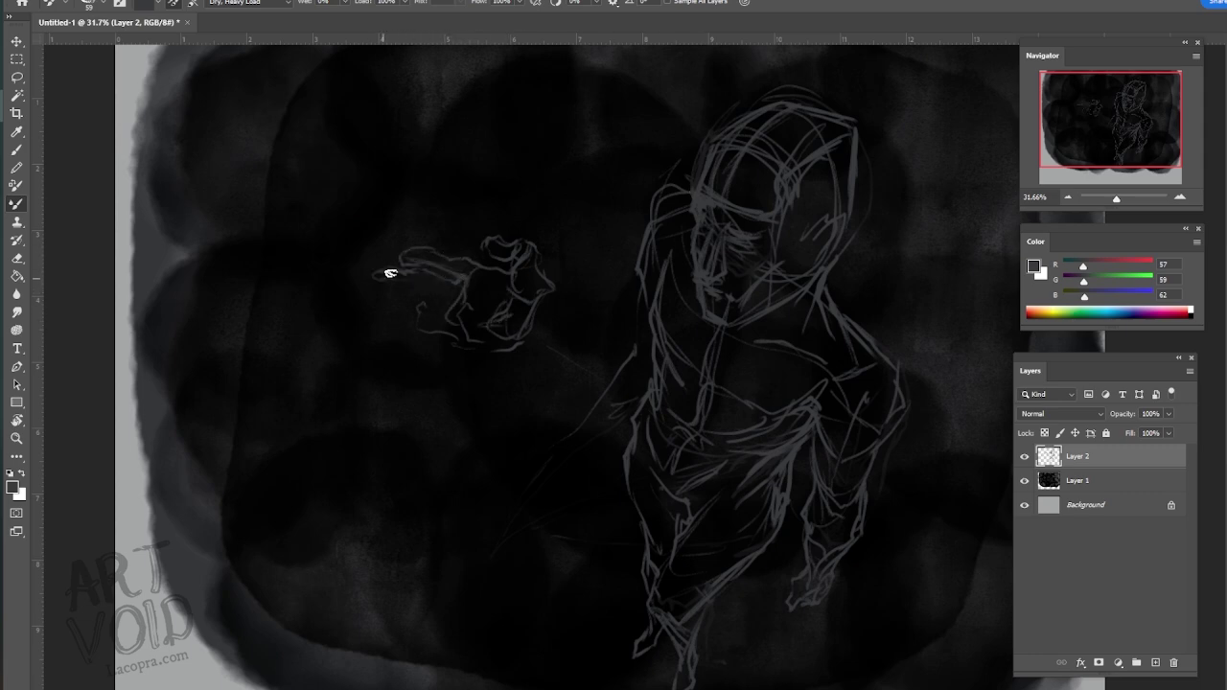
left_click_drag(390, 274, 412, 281)
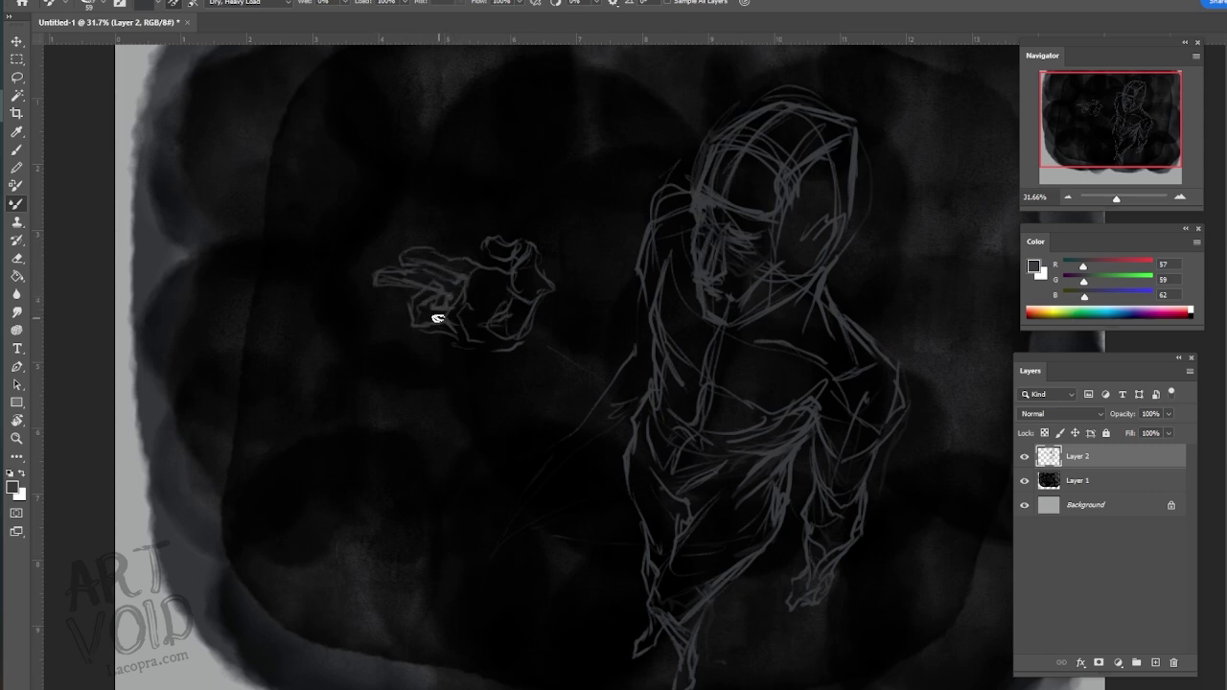
- Refine the outstretched hand's fingers and palm and connect it to the shoulder with a forearm
mouse_move(452, 326)
left_mouse_down()
mouse_move(529, 328)
mouse_move(484, 284)
mouse_move(540, 328)
mouse_move(603, 409)
left_mouse_up()
mouse_move(555, 309)
left_mouse_down()
mouse_move(622, 351)
mouse_move(609, 396)
left_mouse_up()
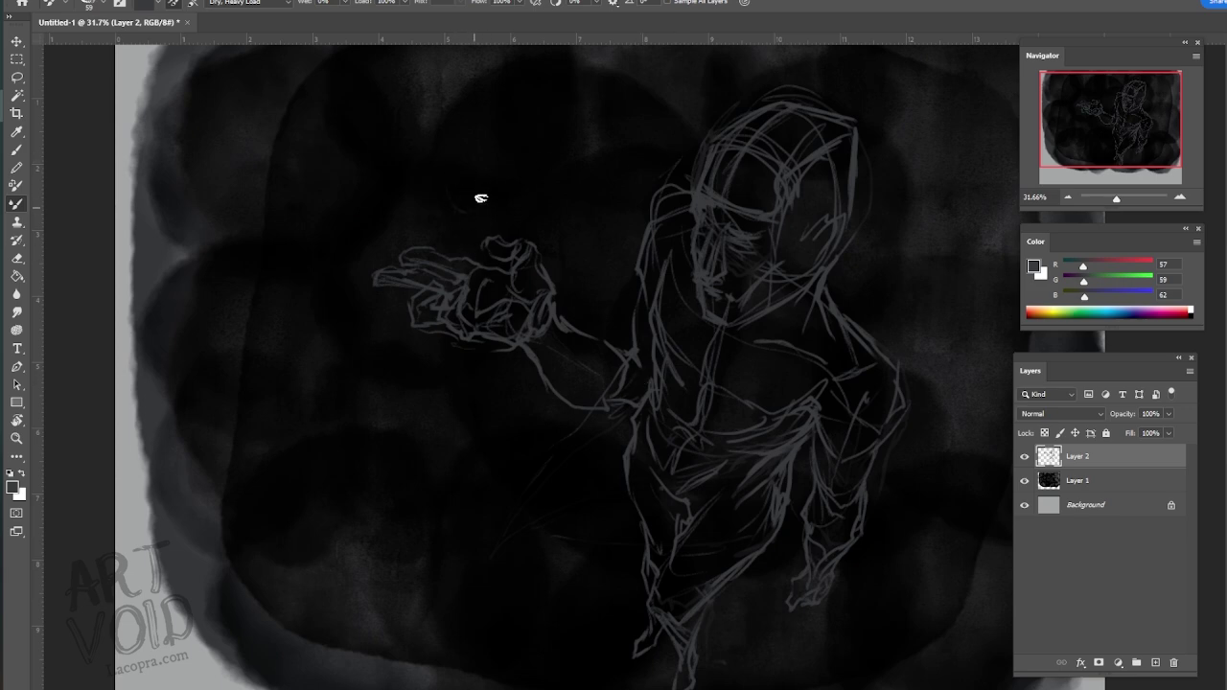
- Sketch a small figure with outspread arms and feathered wings standing on the outstretched hand
left_click_drag(468, 175, 450, 151)
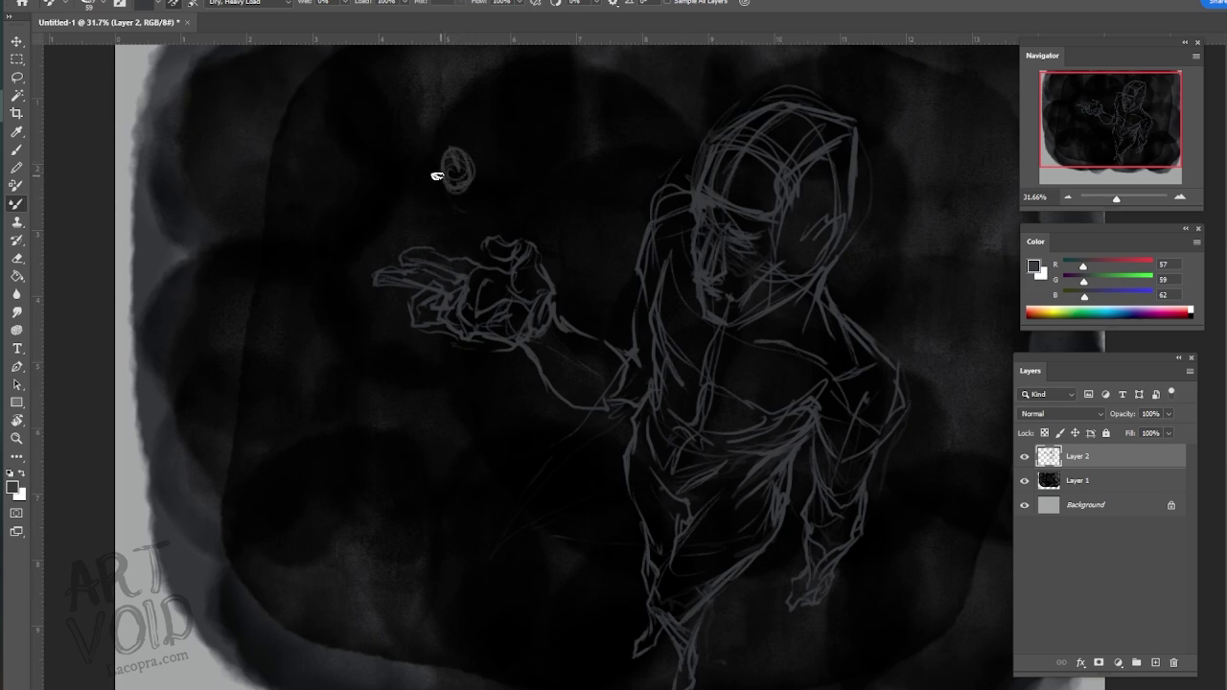
left_click_drag(444, 208, 477, 255)
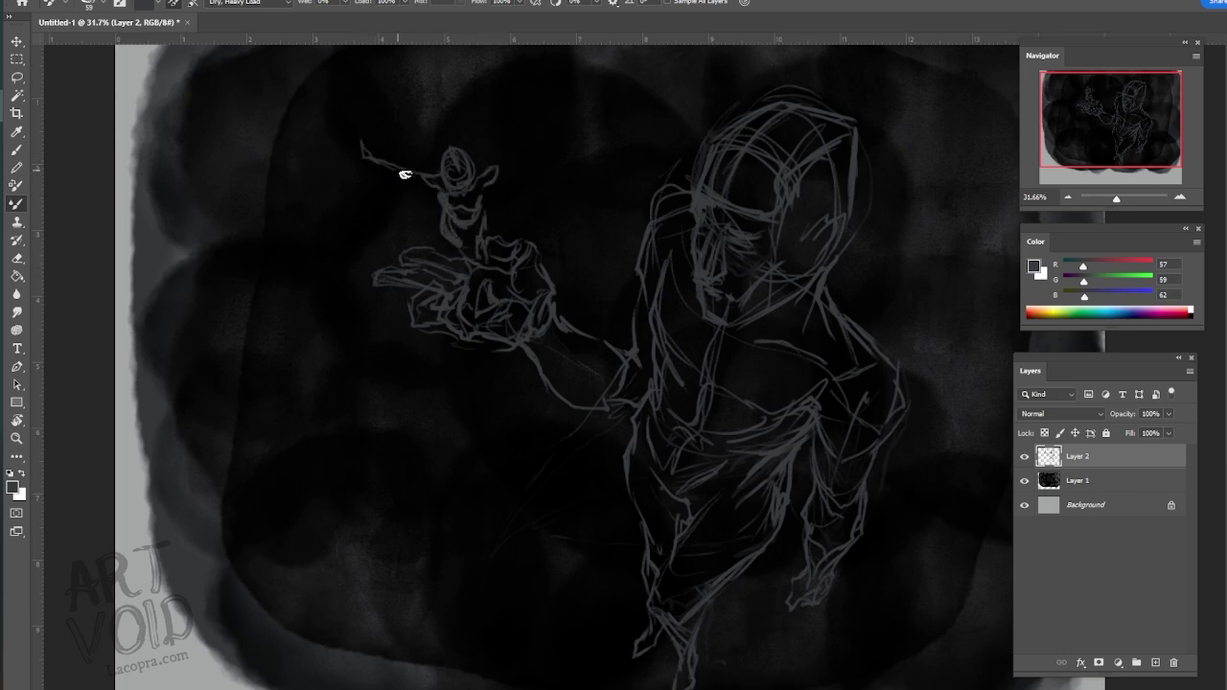
left_click_drag(555, 114, 554, 130)
mouse_move(535, 143)
left_mouse_down()
mouse_move(491, 179)
mouse_move(335, 225)
mouse_move(225, 204)
left_mouse_up()
left_click_drag(297, 233, 241, 247)
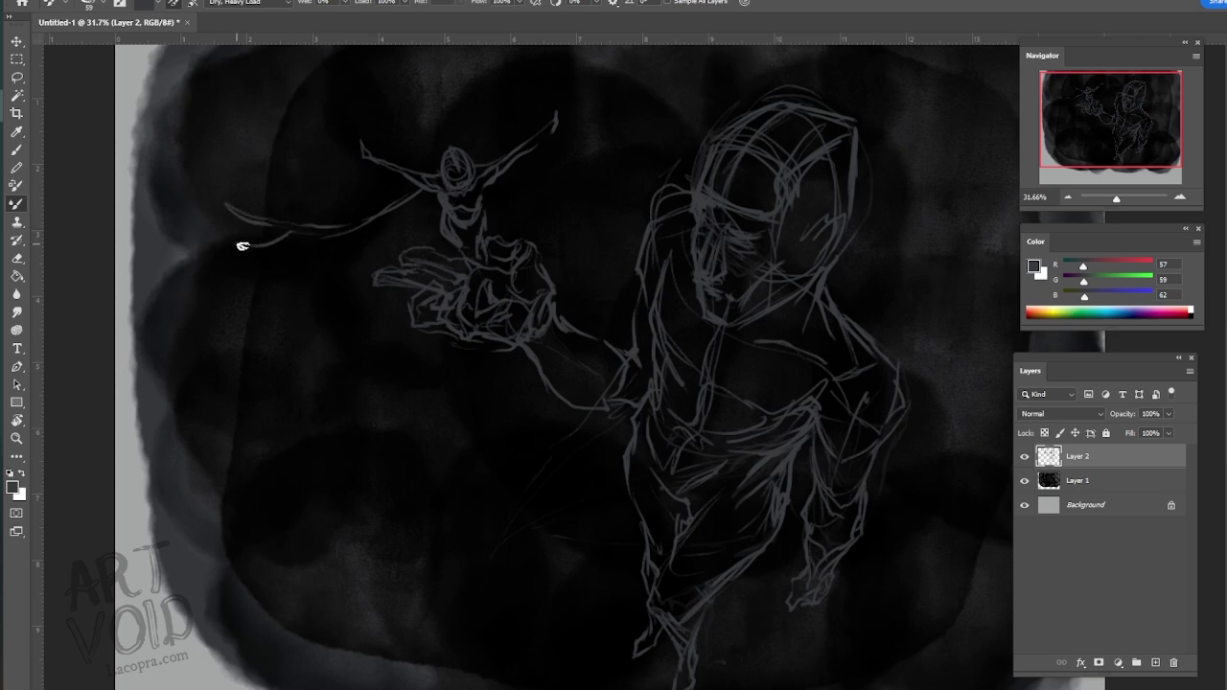
left_click_drag(334, 246, 281, 264)
mouse_move(337, 253)
left_mouse_down()
mouse_move(636, 145)
mouse_move(548, 191)
left_mouse_up()
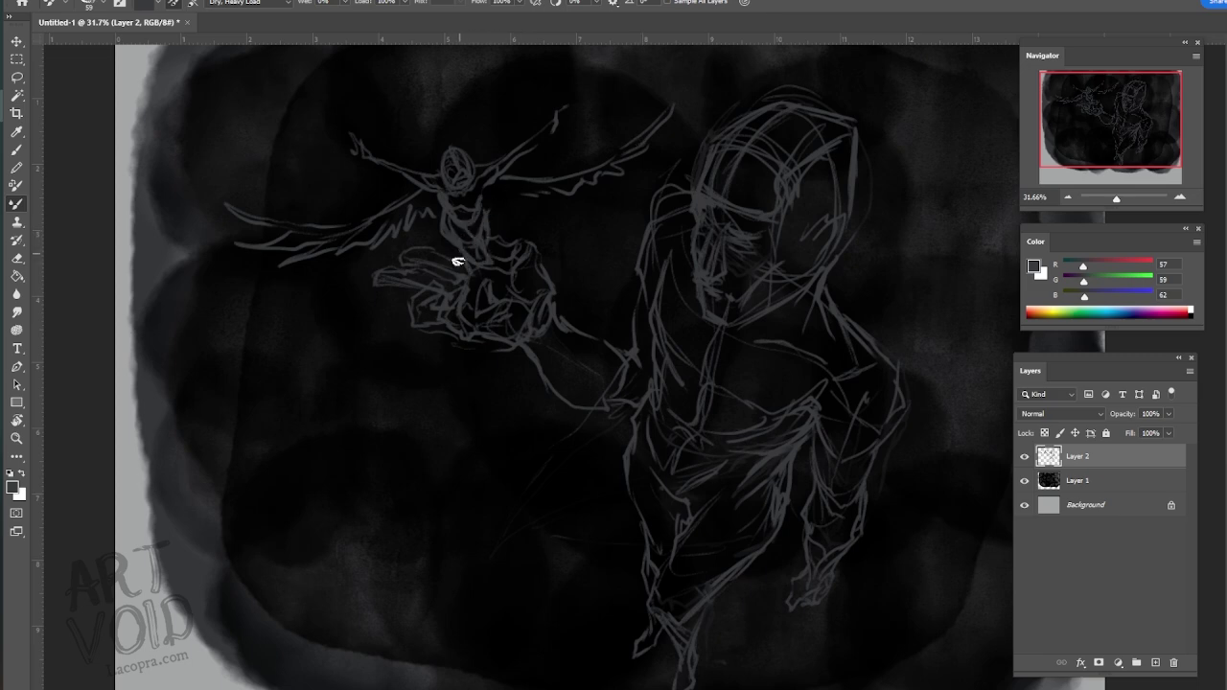
- Fade the small winged figure's outspread arms, draw its legs and redraw its arms raised overhead
mouse_move(341, 132)
left_mouse_down()
mouse_move(523, 143)
mouse_move(576, 204)
left_mouse_up()
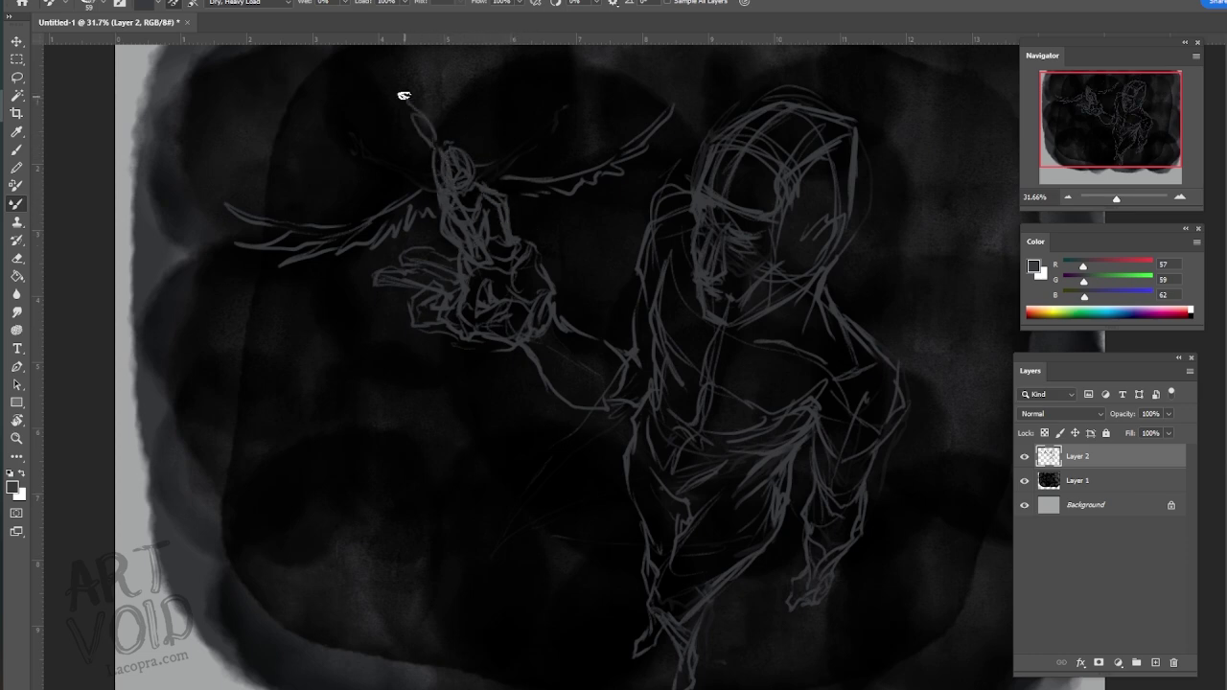
mouse_move(404, 75)
left_mouse_down()
mouse_move(441, 189)
mouse_move(464, 198)
mouse_move(478, 249)
left_mouse_up()
left_click_drag(443, 195, 458, 171)
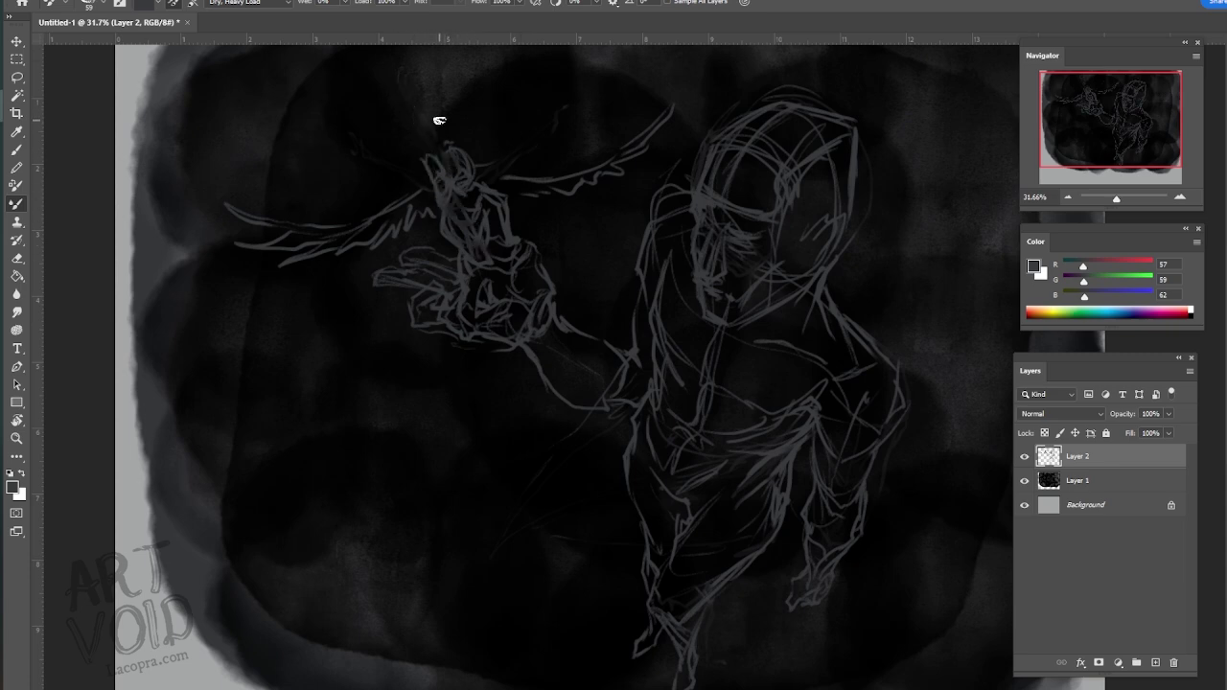
mouse_move(432, 84)
left_mouse_down()
mouse_move(432, 137)
mouse_move(501, 126)
mouse_move(488, 173)
left_mouse_up()
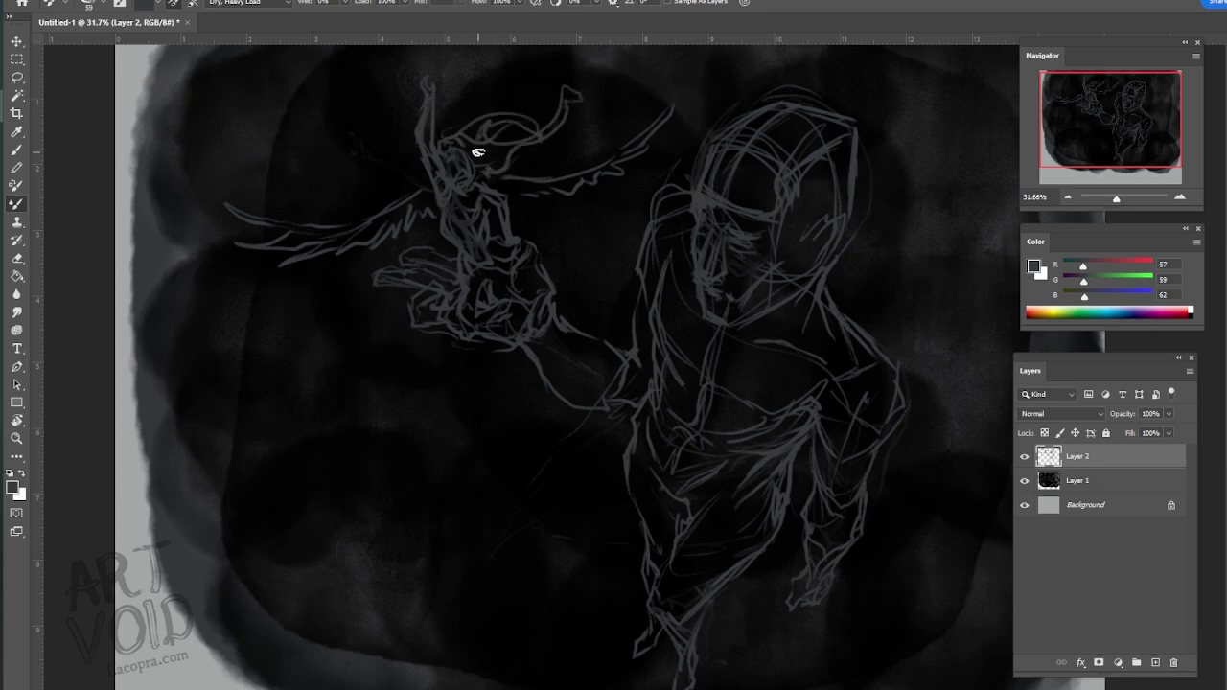
- Lasso the small winged figure above the hand, delete it and clear the selection
key("l")
mouse_move(305, 116)
left_mouse_down()
mouse_move(344, 343)
mouse_move(470, 247)
mouse_move(422, 81)
left_mouse_up()
key("Delete")
key("ctrl+d")
- Erase the old outstretched hand and redraw it with an open palm, curled thumb and long extended fingers
key("e")
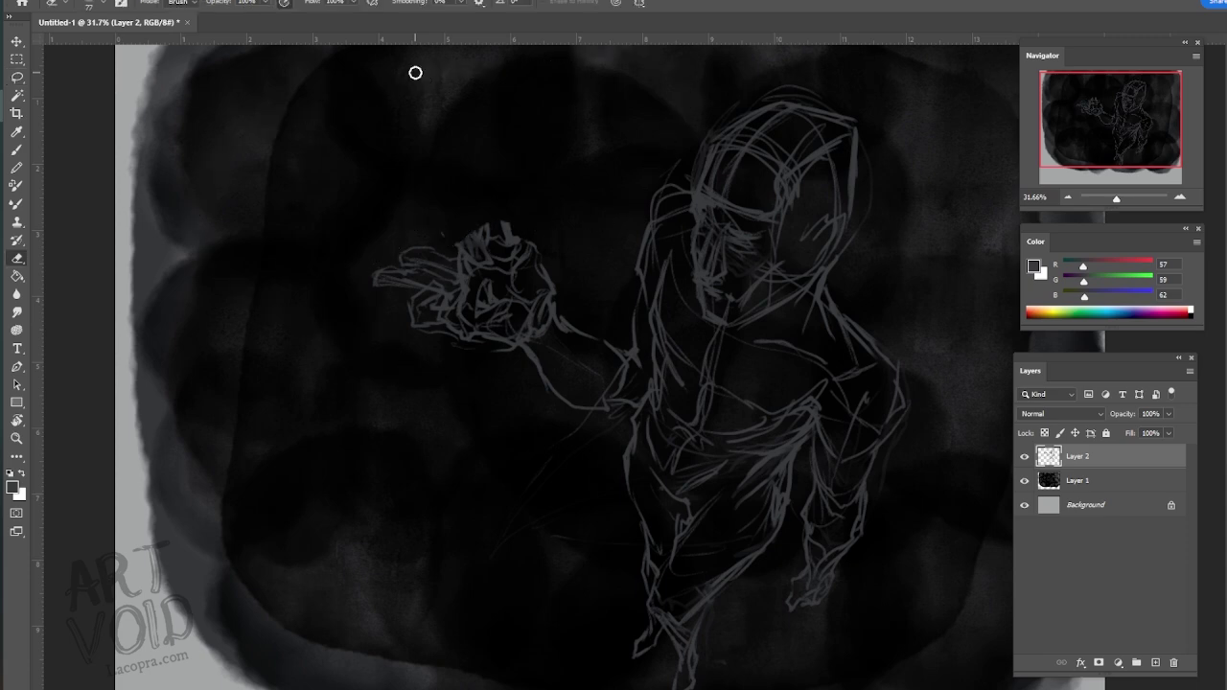
mouse_move(378, 273)
left_mouse_down()
mouse_move(444, 301)
mouse_move(508, 298)
mouse_move(559, 271)
mouse_move(526, 290)
left_mouse_up()
key("b")
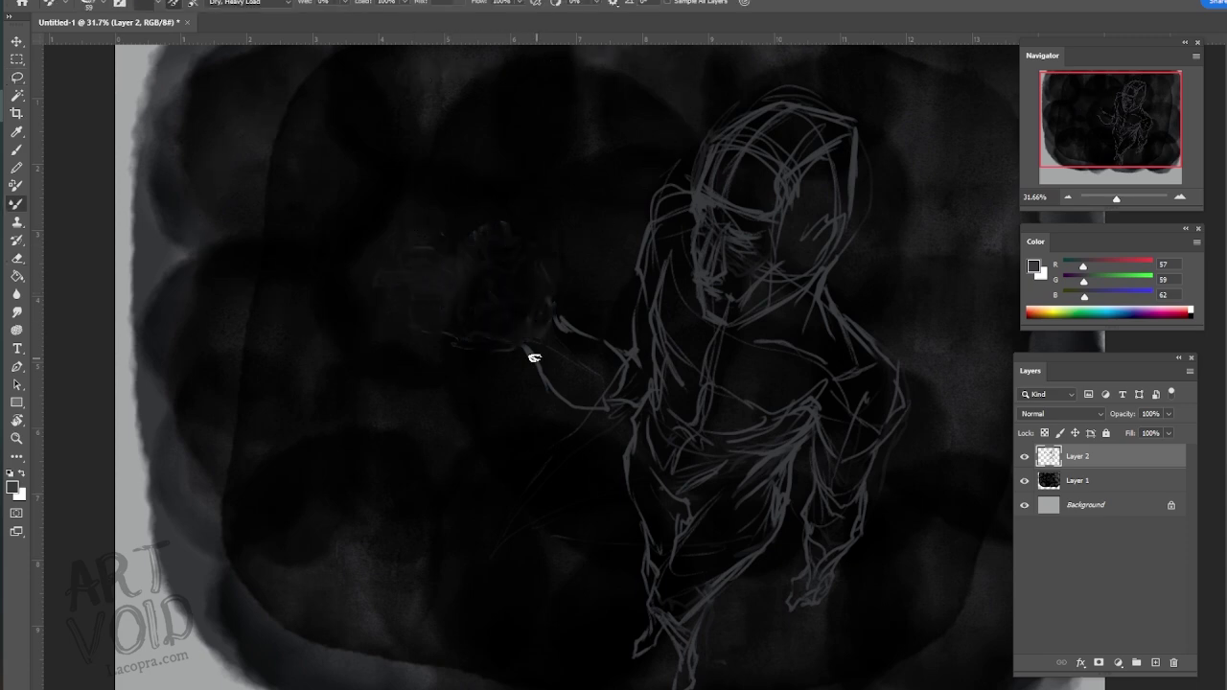
mouse_move(534, 351)
left_mouse_down()
mouse_move(483, 307)
mouse_move(495, 276)
mouse_move(510, 296)
mouse_move(479, 300)
mouse_move(492, 261)
mouse_move(522, 283)
mouse_move(489, 232)
mouse_move(526, 243)
mouse_move(502, 229)
mouse_move(558, 278)
mouse_move(495, 309)
mouse_move(537, 280)
mouse_move(572, 214)
left_mouse_up()
key("e")
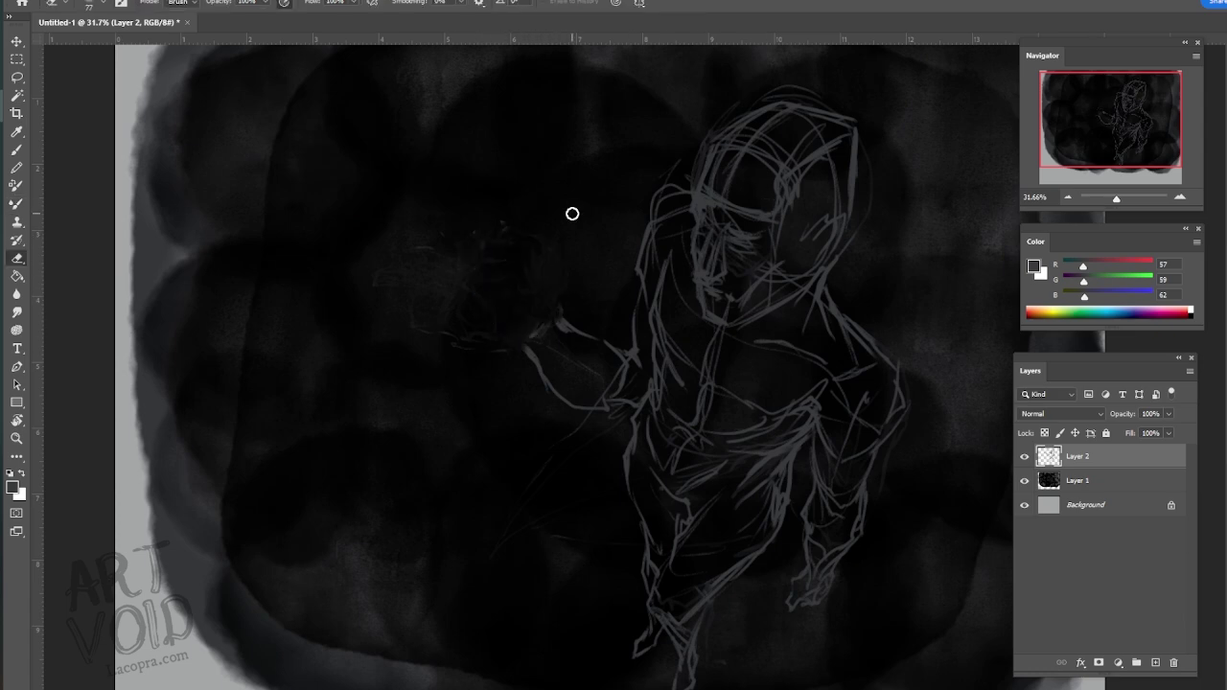
key("b")
mouse_move(514, 335)
left_mouse_down()
mouse_move(460, 328)
mouse_move(437, 310)
mouse_move(453, 313)
mouse_move(437, 326)
mouse_move(447, 282)
mouse_move(451, 310)
mouse_move(456, 290)
mouse_move(530, 329)
mouse_move(505, 286)
mouse_move(535, 274)
mouse_move(504, 246)
mouse_move(509, 282)
left_mouse_up()
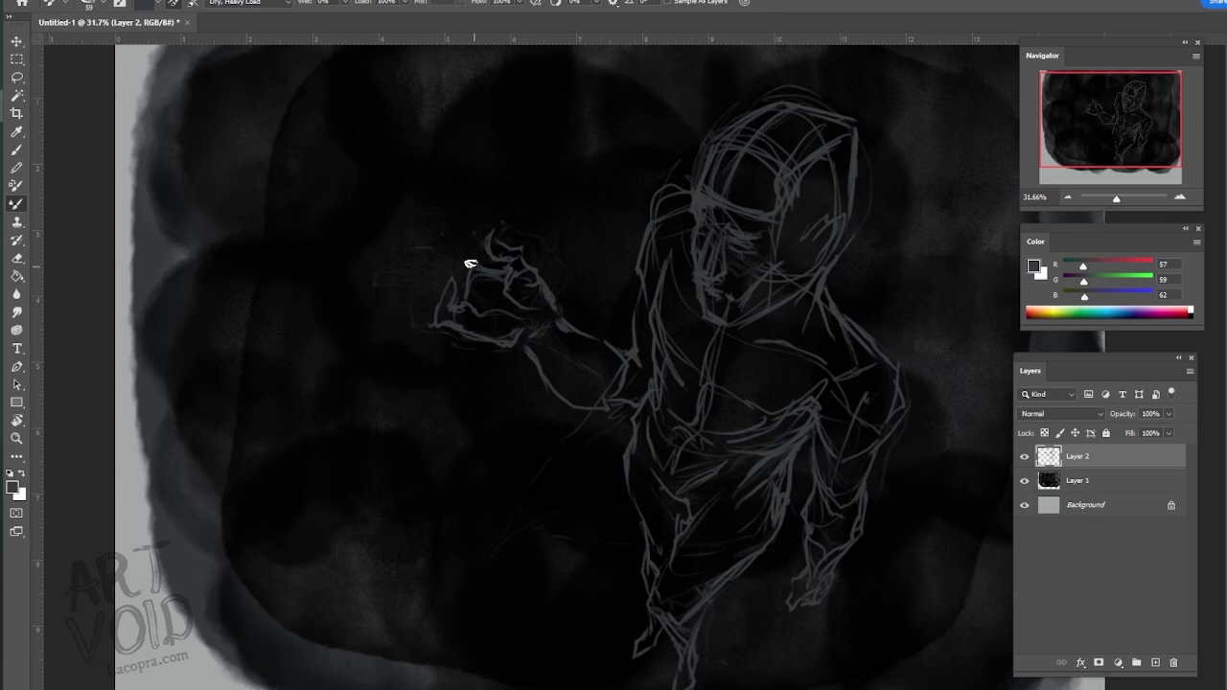
left_click_drag(392, 240, 446, 260)
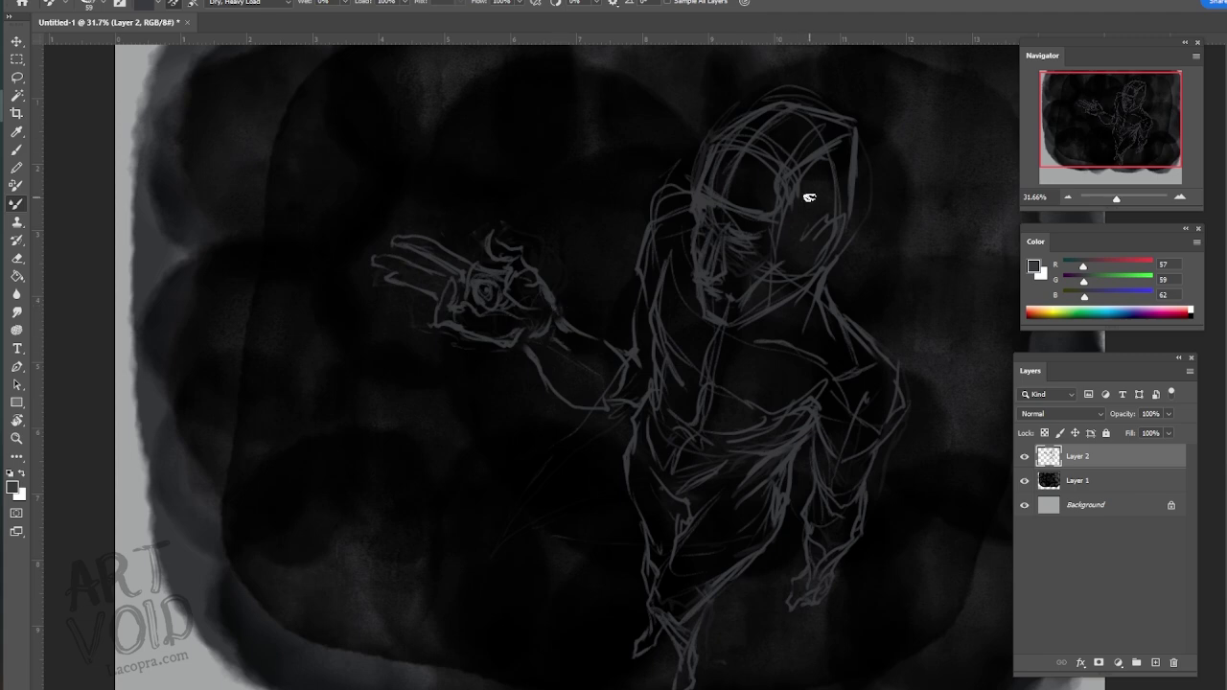
- Lower the opacity of sketch Layer 2 to about 42% and add a new layer above it
left_click_drag(1169, 413, 1132, 434)
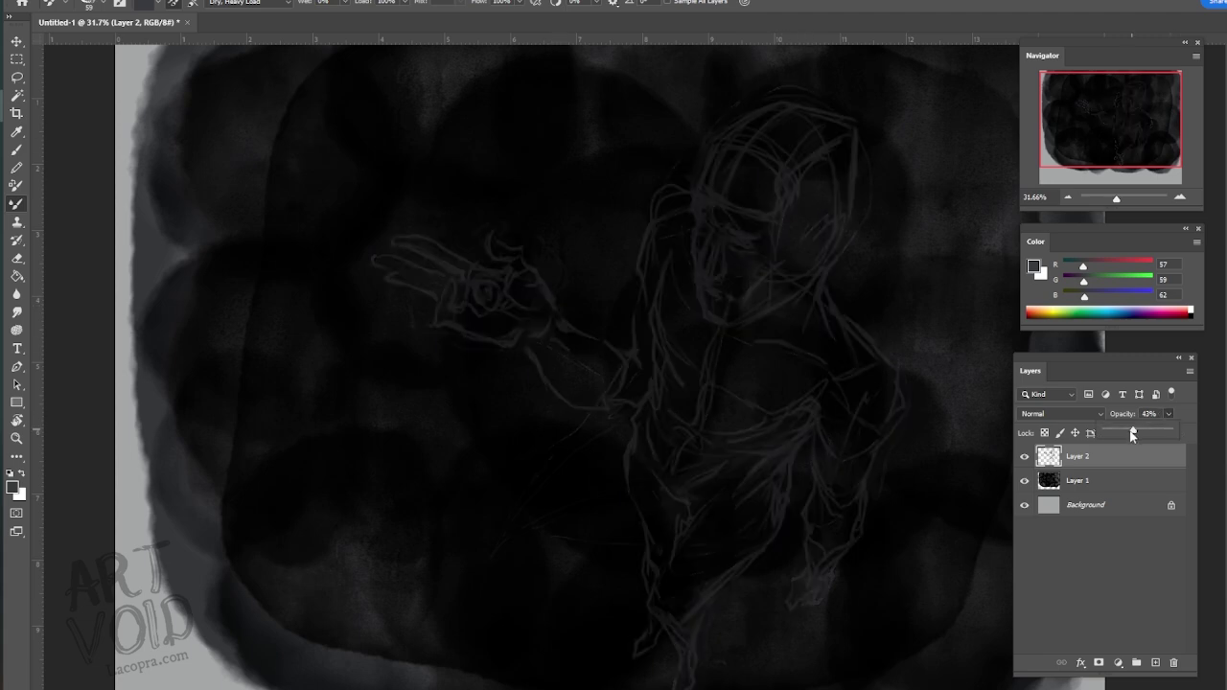
left_click(717, 242)
key("ctrl+alt+shift+n")
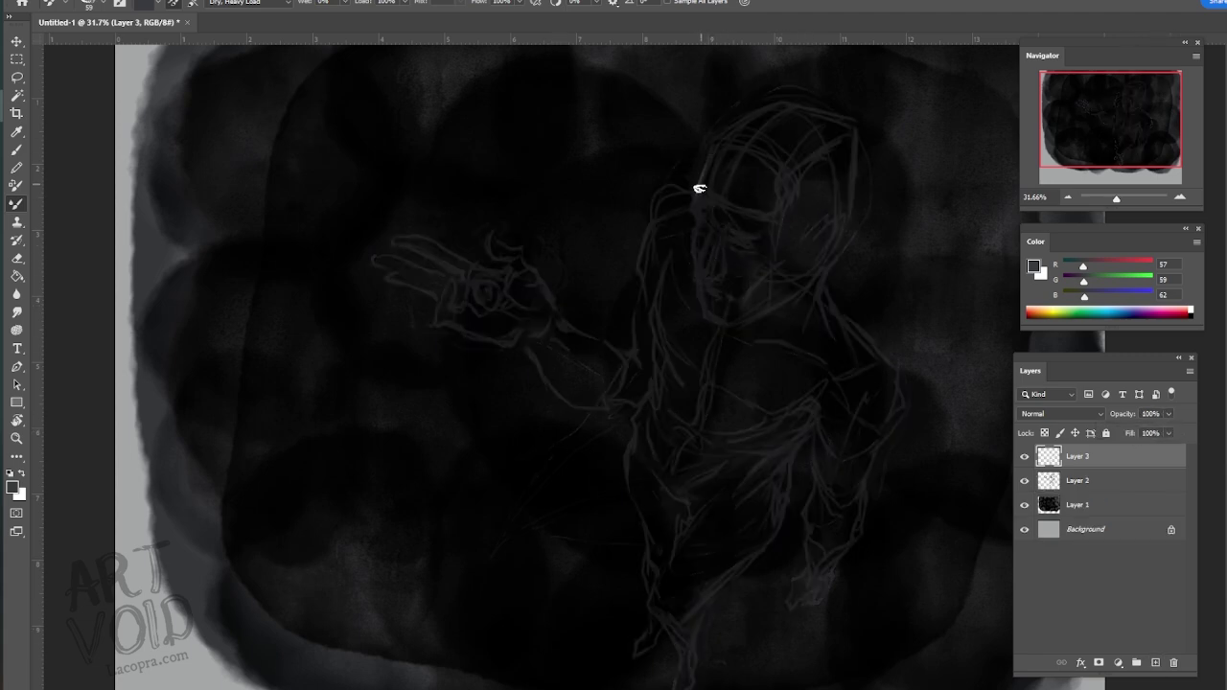
- Try to block in the forehead with mixer brush hatching
mouse_move(700, 208)
left_mouse_down()
mouse_move(730, 209)
mouse_move(713, 195)
mouse_move(753, 204)
mouse_move(721, 188)
mouse_move(772, 189)
left_mouse_up()
left_click(103, 3)
key("Escape")
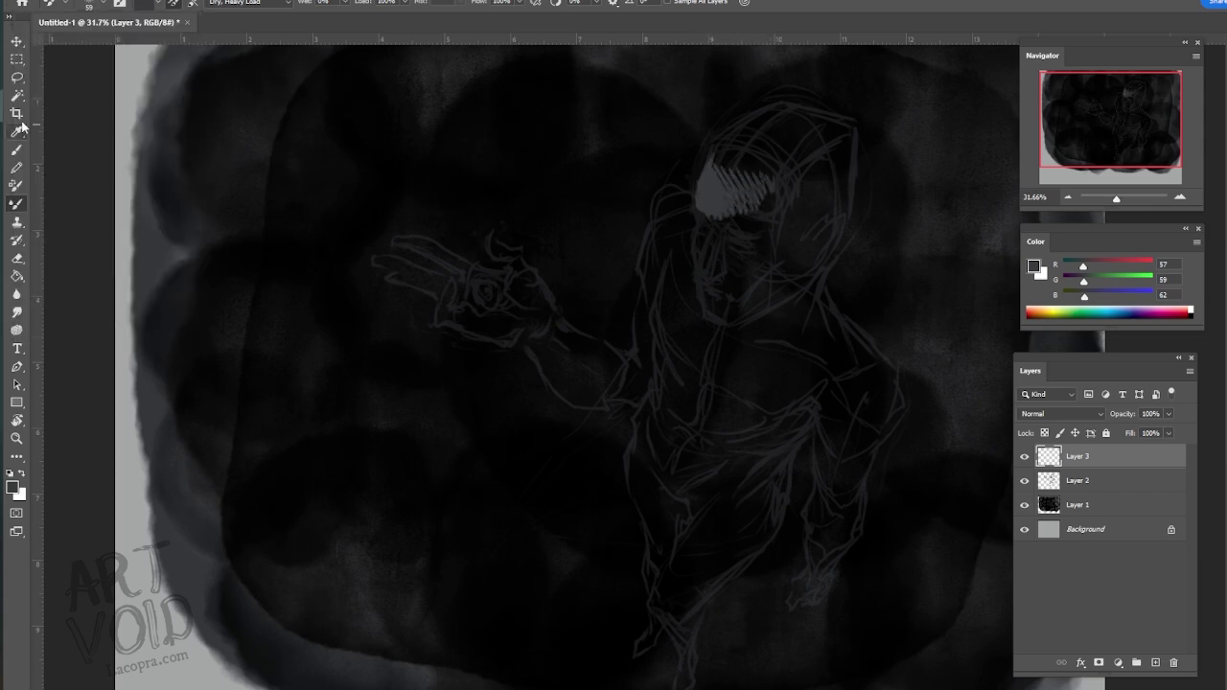
- Lasso the forehead and nose bridge, then resize the regular brush and lay a dark gray base inside the selection
left_click(18, 78)
mouse_move(715, 156)
left_mouse_down()
mouse_move(695, 208)
mouse_move(714, 238)
left_mouse_up()
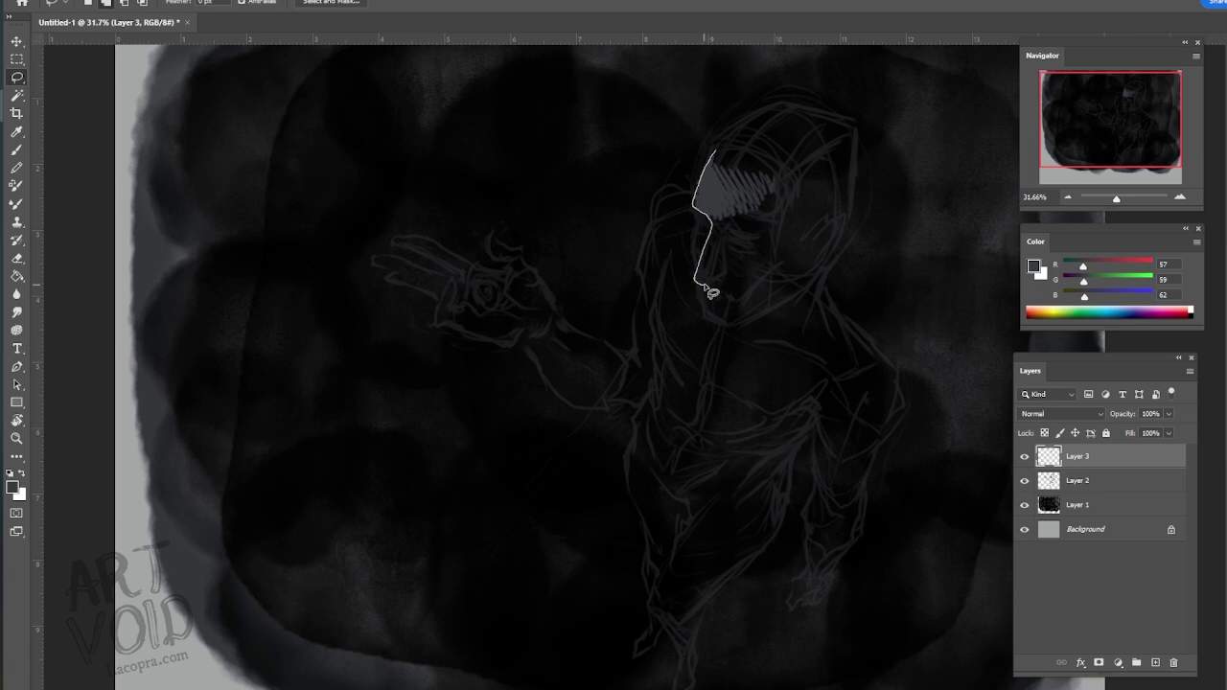
mouse_move(714, 283)
left_mouse_down()
mouse_move(718, 251)
mouse_move(784, 204)
mouse_move(728, 150)
mouse_move(771, 192)
mouse_move(710, 271)
left_mouse_up()
key("b")
left_click(89, 5)
left_click(124, 43)
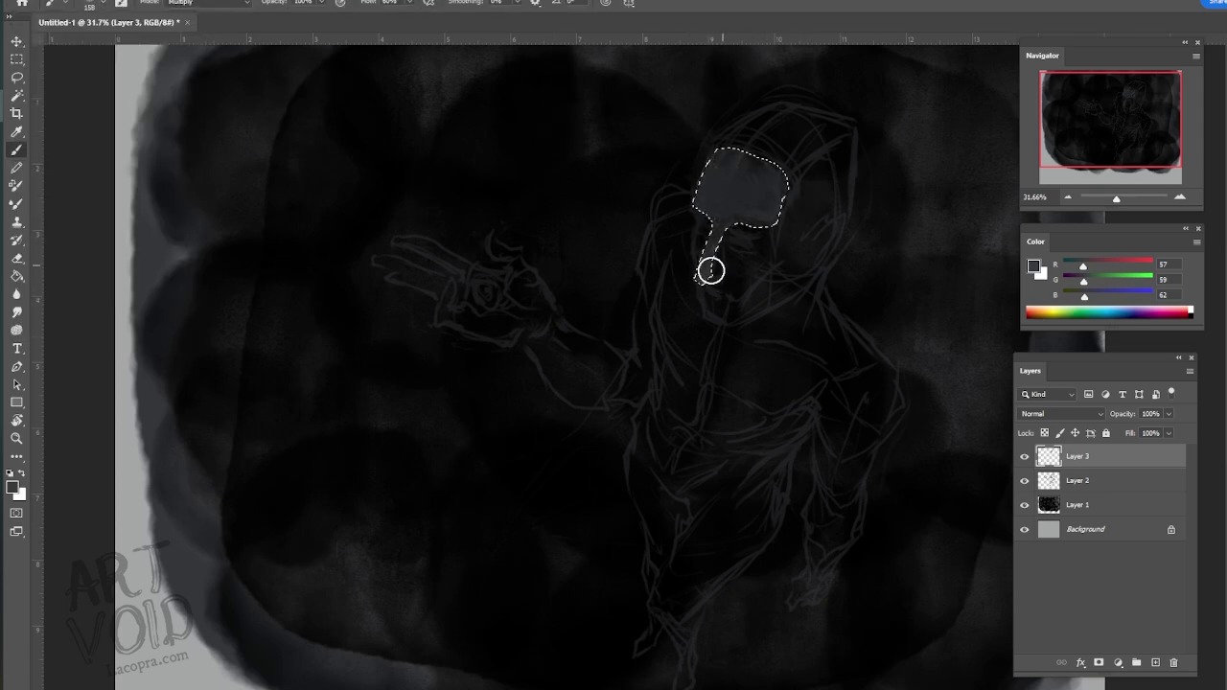
- Set the foreground color to RGB 77, 79, 83 and the brush mode to Normal, and lighten the forehead and nose
left_click(1033, 266)
left_click(938, 240)
key("Return")
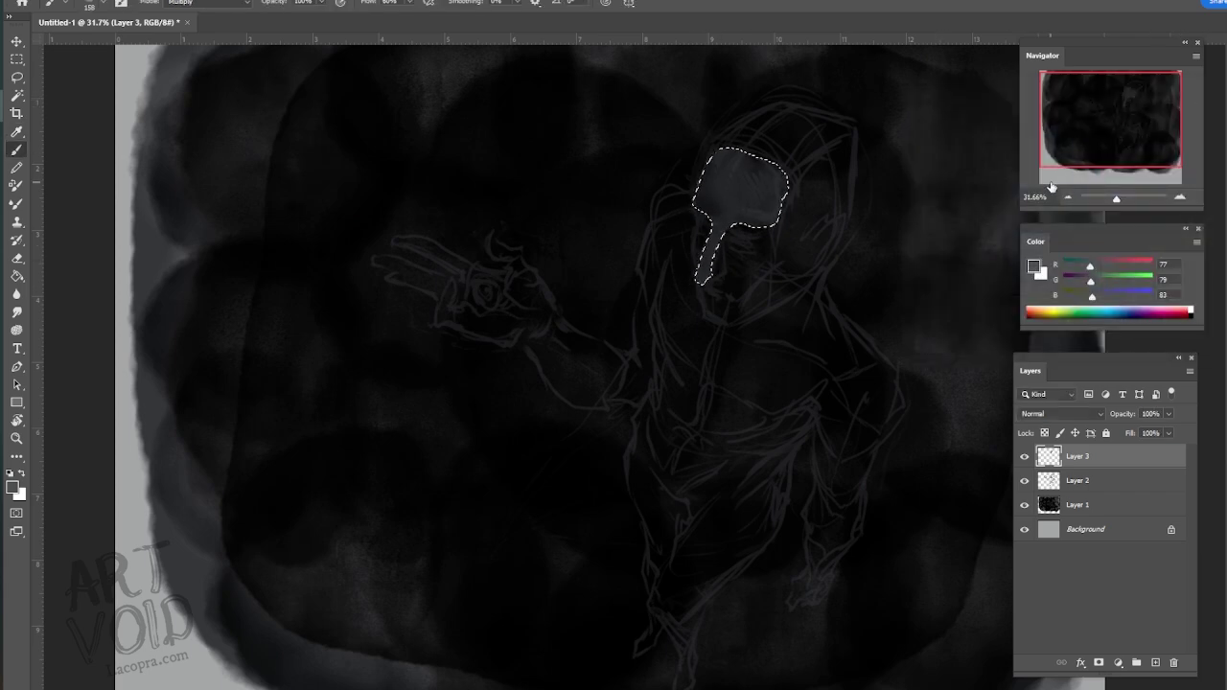
left_click(216, 16)
left_click(197, 18)
mouse_move(718, 279)
left_mouse_down()
mouse_move(724, 195)
mouse_move(744, 228)
mouse_move(728, 157)
mouse_move(792, 222)
left_mouse_up()
- Lasso both cheek areas below the eyes and shade them with soft gray
key("l")
mouse_move(703, 276)
left_mouse_down()
mouse_move(739, 250)
mouse_move(740, 298)
mouse_move(778, 243)
left_mouse_up()
key("b")
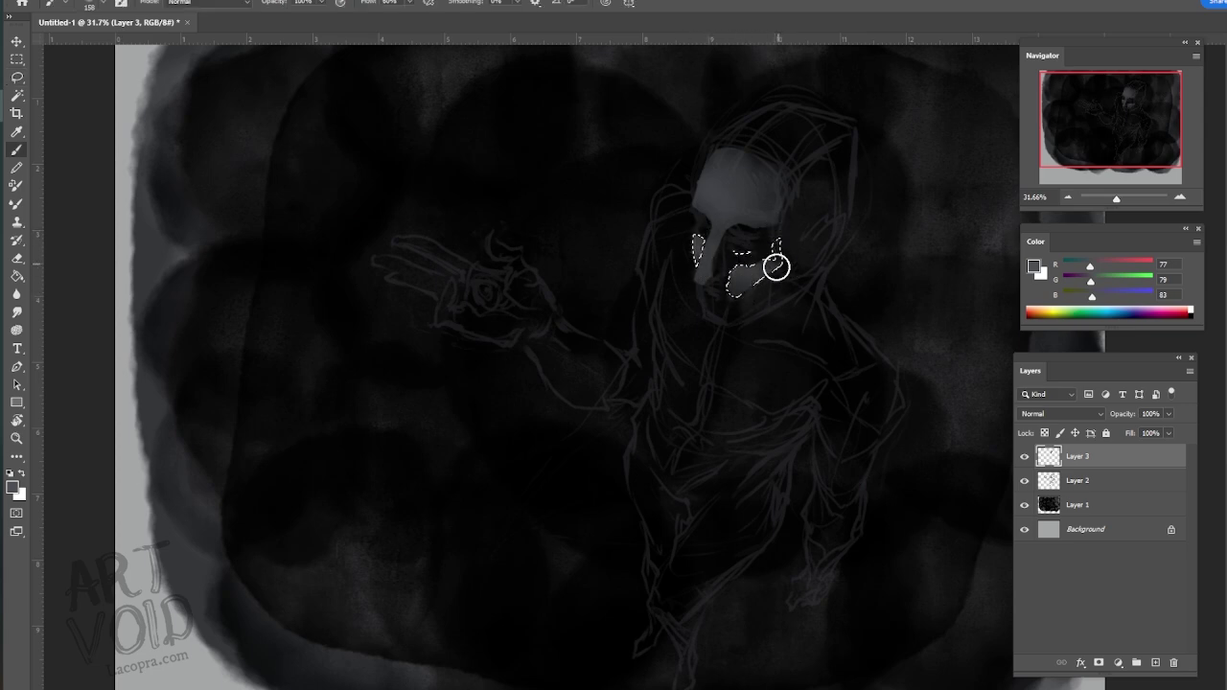
key("ctrl+d")
- Lasso and shade the mouth, chin, jaw edge and ear
key("l")
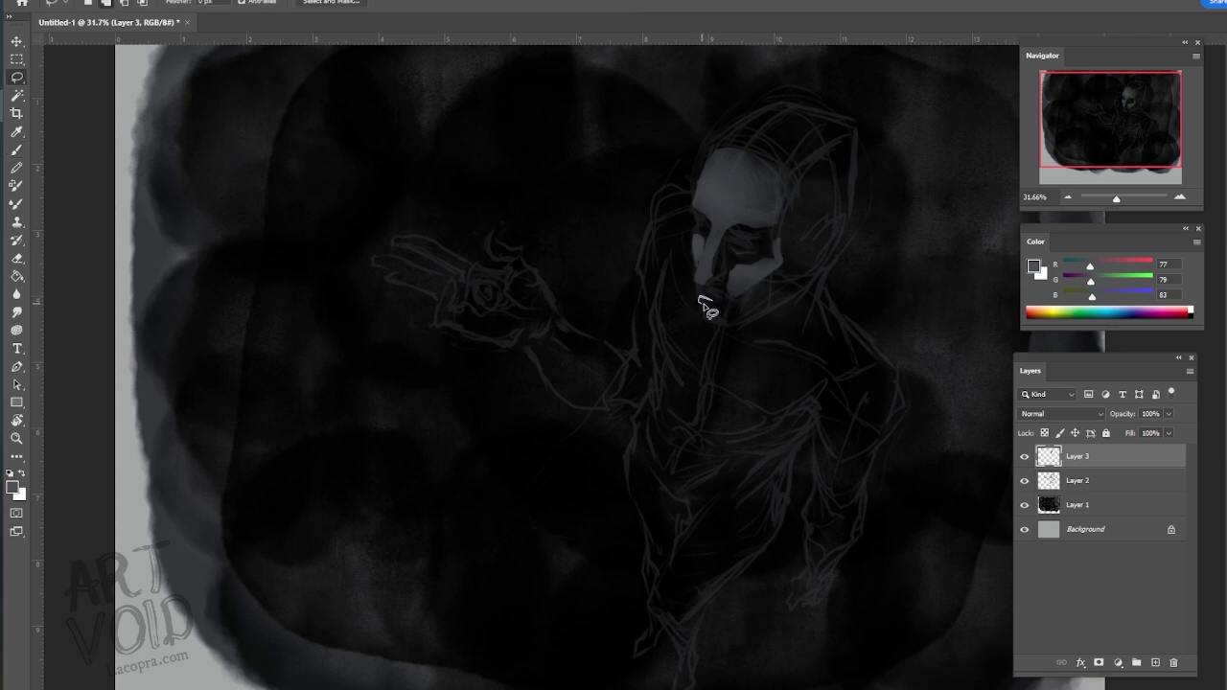
left_click_drag(704, 305, 706, 314)
mouse_move(802, 272)
left_mouse_down()
mouse_move(763, 312)
mouse_move(797, 260)
mouse_move(830, 255)
mouse_move(822, 260)
mouse_move(836, 223)
mouse_move(788, 251)
mouse_move(800, 205)
left_mouse_up()
key("b")
key("ctrl+d")
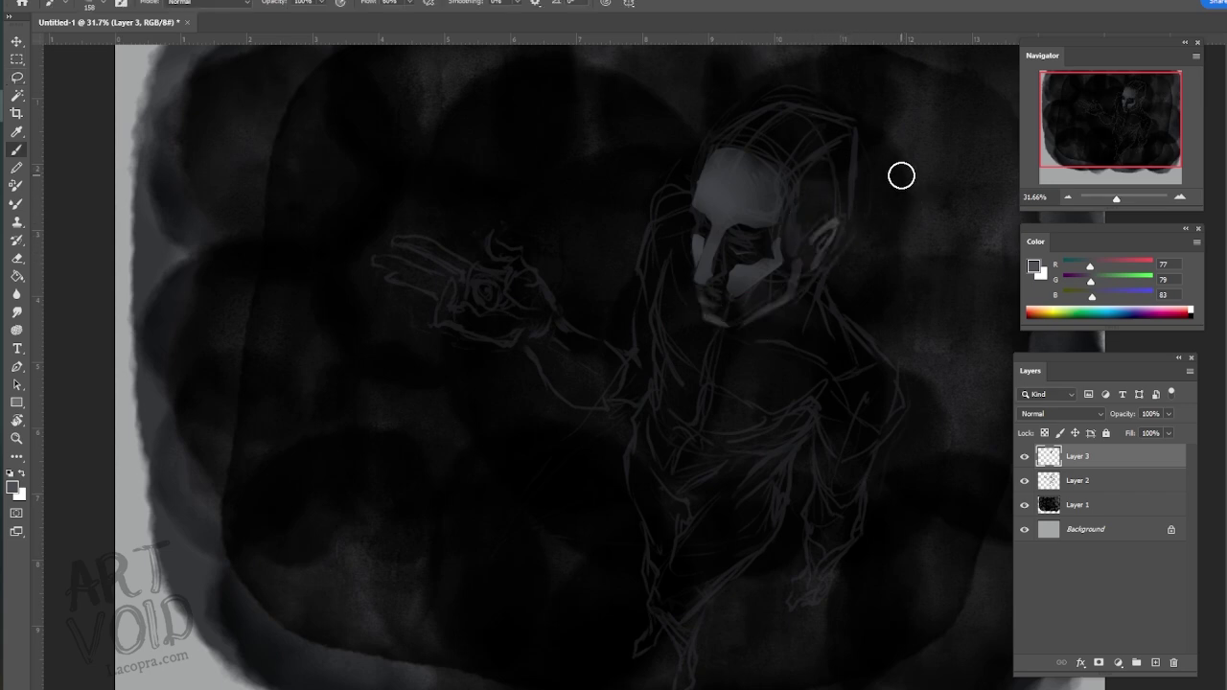
- Lasso the far shoulder and neck side beside the face and shade them with the brush enlarged to 228
key("l")
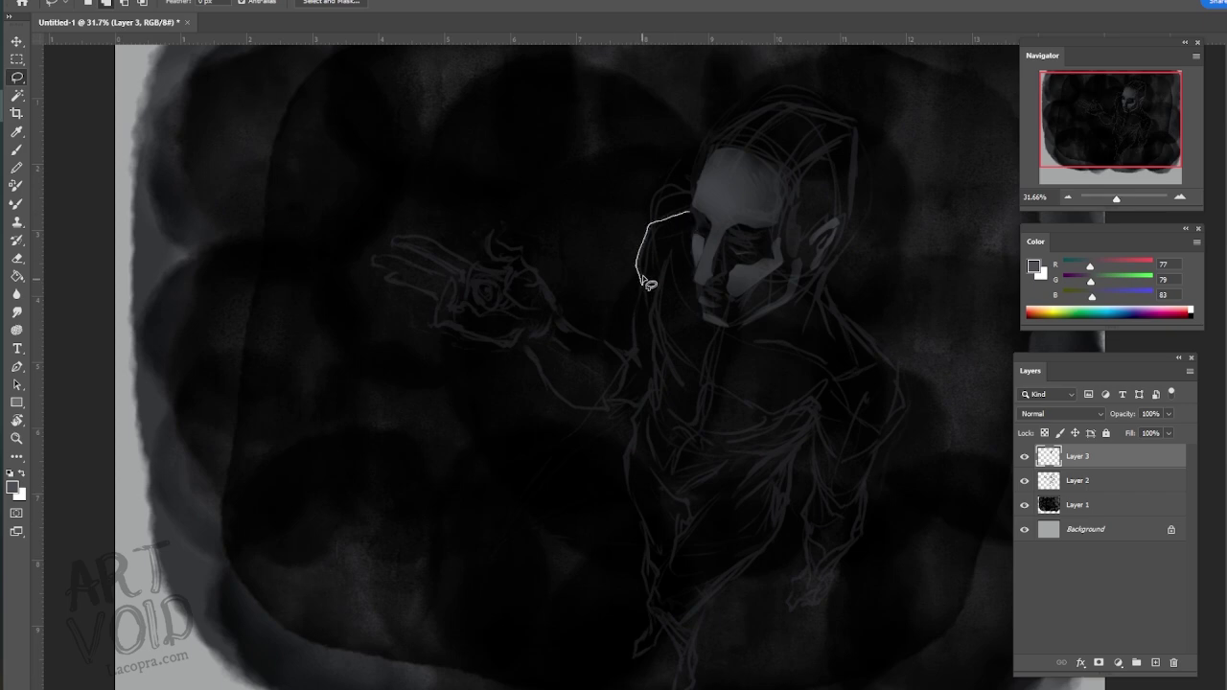
mouse_move(643, 278)
left_mouse_down()
mouse_move(708, 317)
mouse_move(696, 215)
mouse_move(692, 321)
left_mouse_up()
key("b")
left_click(101, 5)
left_click(151, 47)
key("ctrl+d")
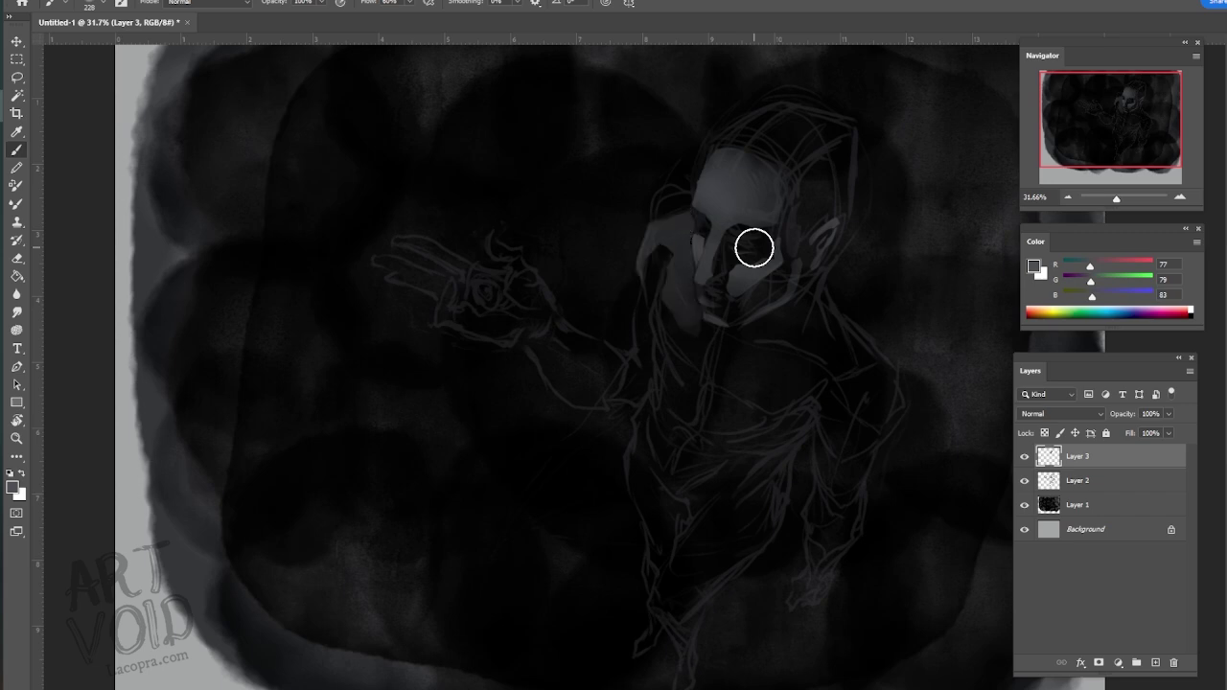
- Lasso the small muscle shape at the front of the far shoulder and shade it
key("l")
key("b")
mouse_move(665, 248)
left_mouse_down()
mouse_move(639, 274)
mouse_move(654, 244)
left_mouse_up()
key("ctrl+d")
- Lasso the outer strip of the far upper arm and shade it, undoing the first paint and repainting it
key("l")
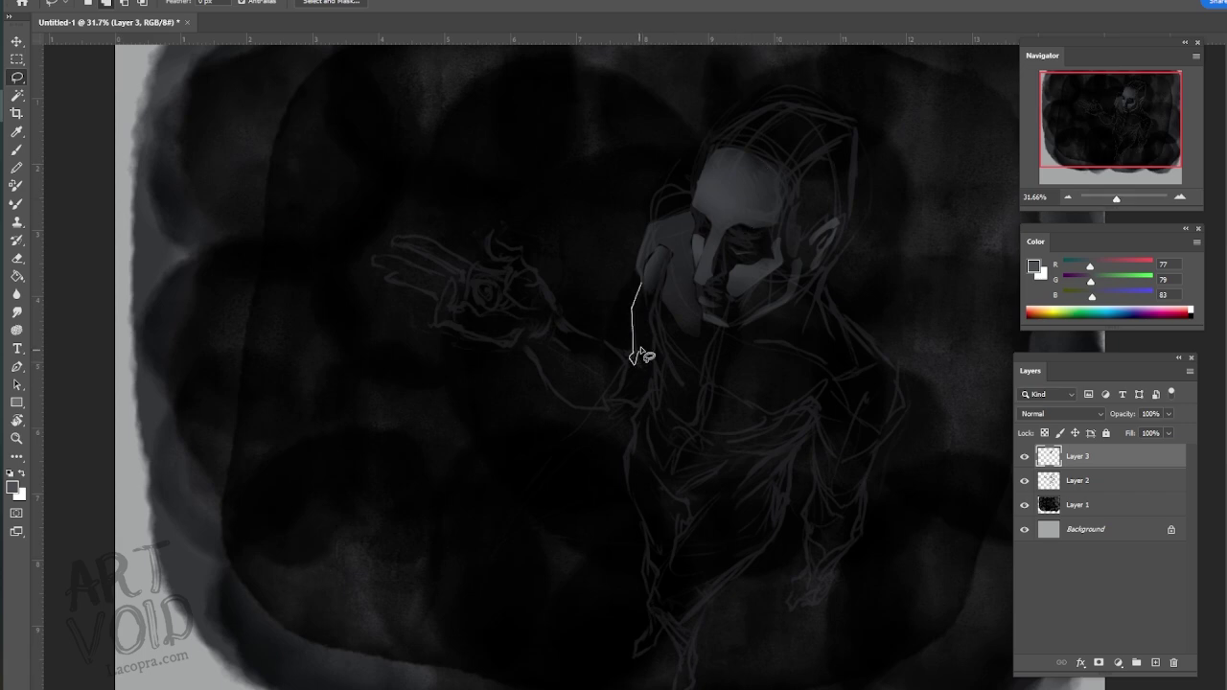
key("b")
mouse_move(660, 300)
left_mouse_down()
mouse_move(625, 316)
mouse_move(657, 288)
left_mouse_up()
key("ctrl+d")
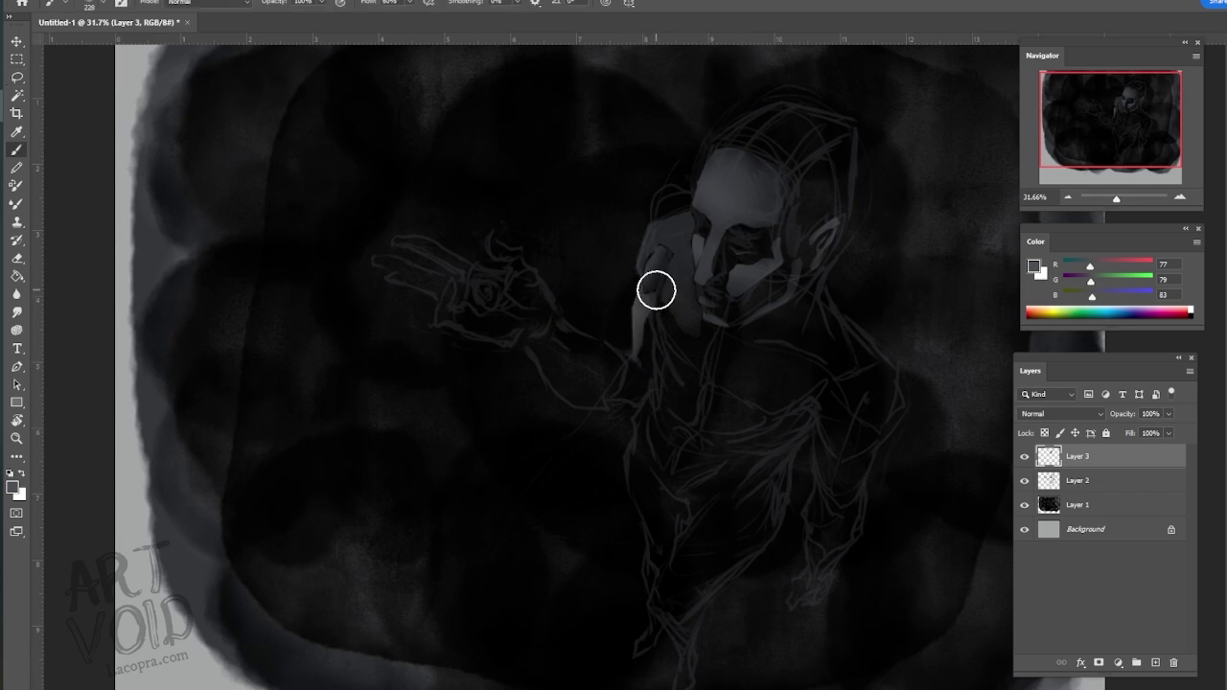
key("l")
key("ctrl+z")
key("ctrl+z")
key("b")
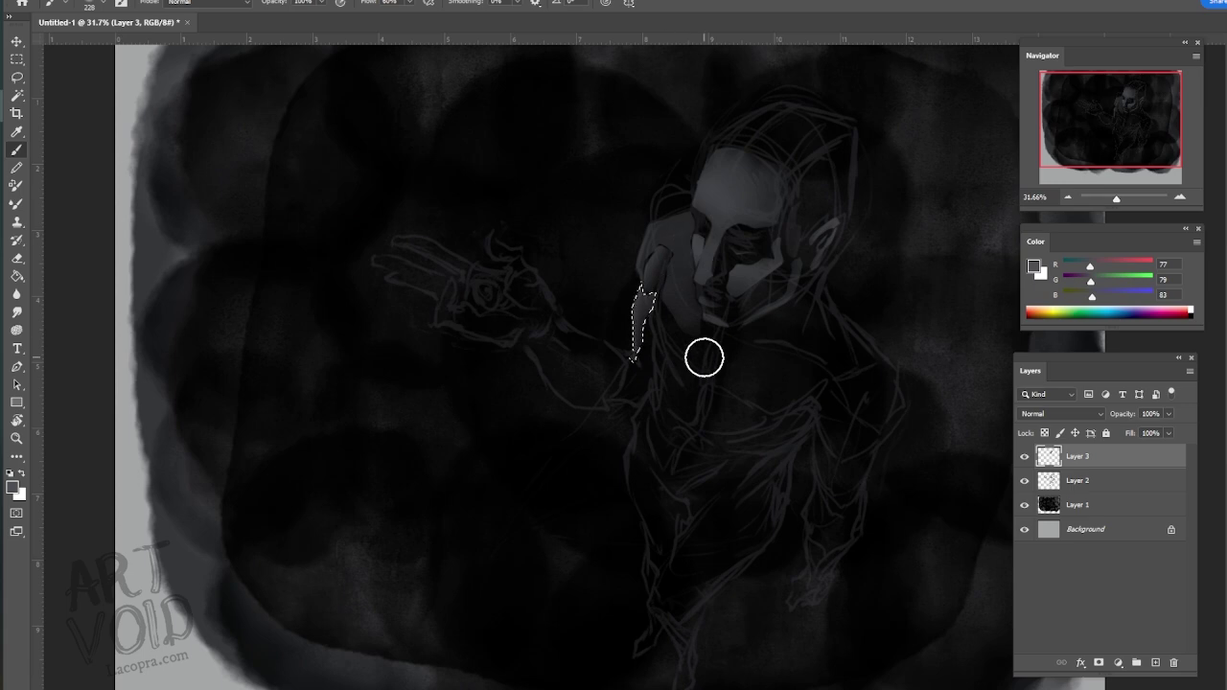
key("ctrl+d")
- Lasso the neck, collarbone, near shoulder, chest and upper arm planes together and shade them gray
key("l")
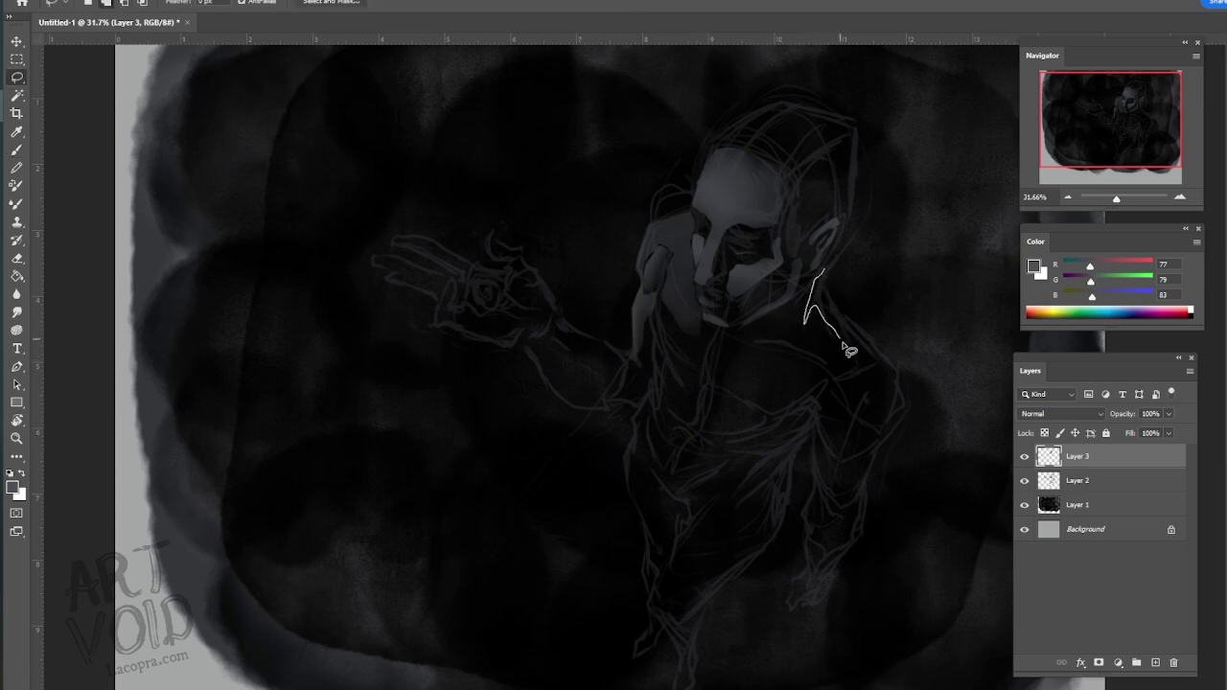
left_click_drag(844, 345, 824, 273)
left_click_drag(845, 324, 902, 375)
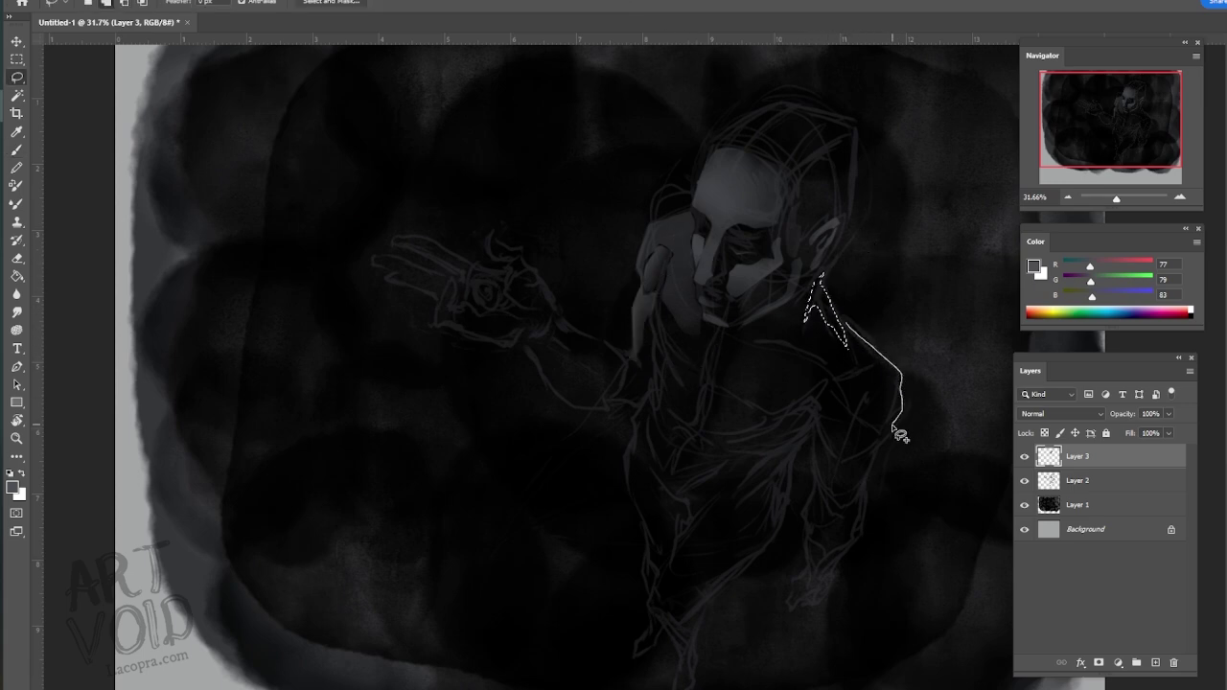
mouse_move(893, 427)
left_mouse_down()
mouse_move(772, 345)
mouse_move(859, 347)
left_mouse_up()
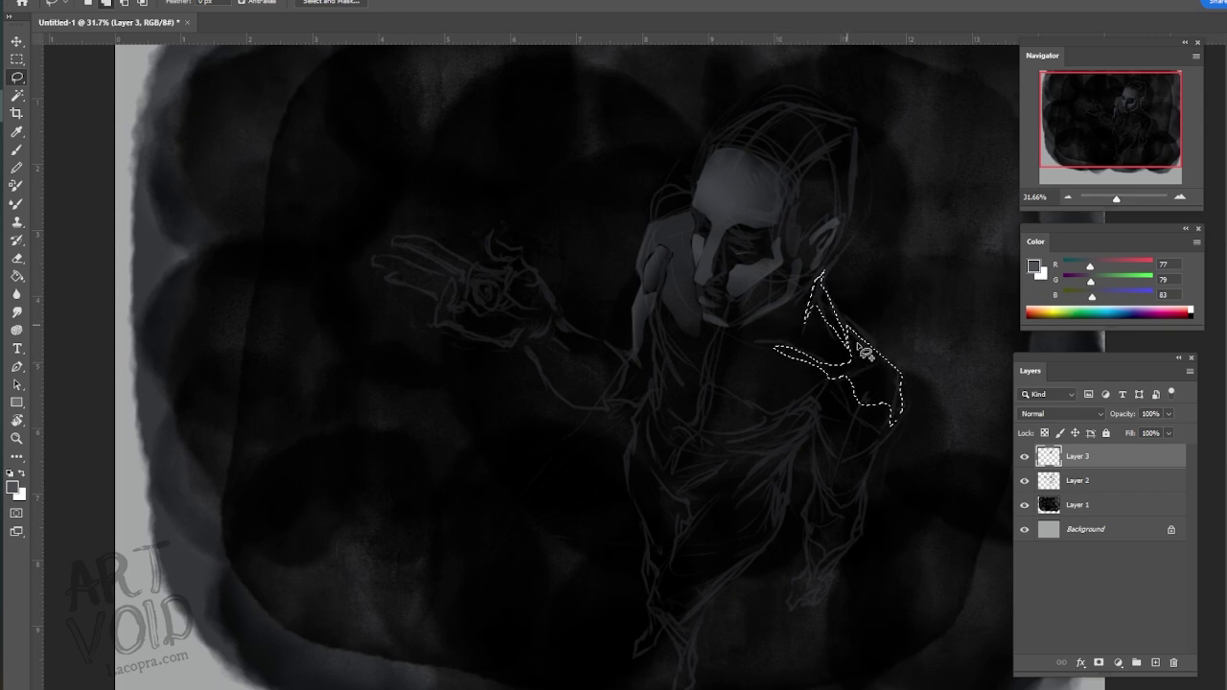
mouse_move(782, 370)
left_mouse_down()
mouse_move(761, 408)
mouse_move(753, 357)
left_mouse_up()
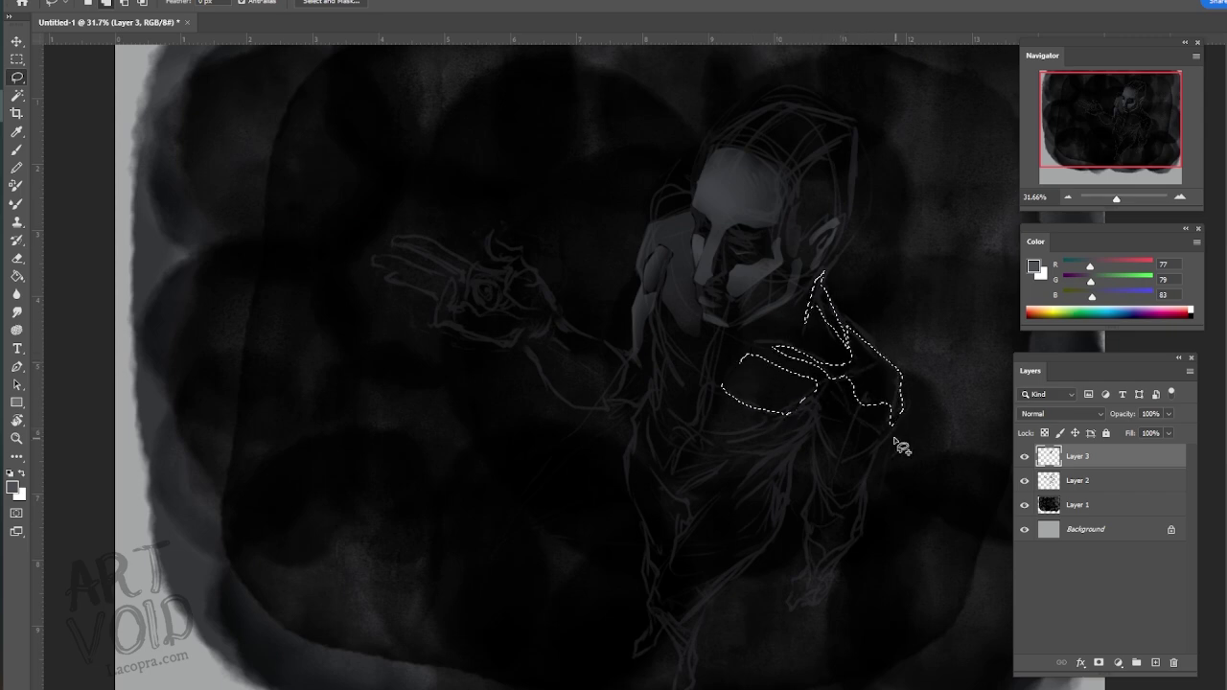
mouse_move(880, 462)
left_mouse_down()
mouse_move(847, 490)
mouse_move(867, 459)
mouse_move(845, 442)
mouse_move(876, 424)
left_mouse_up()
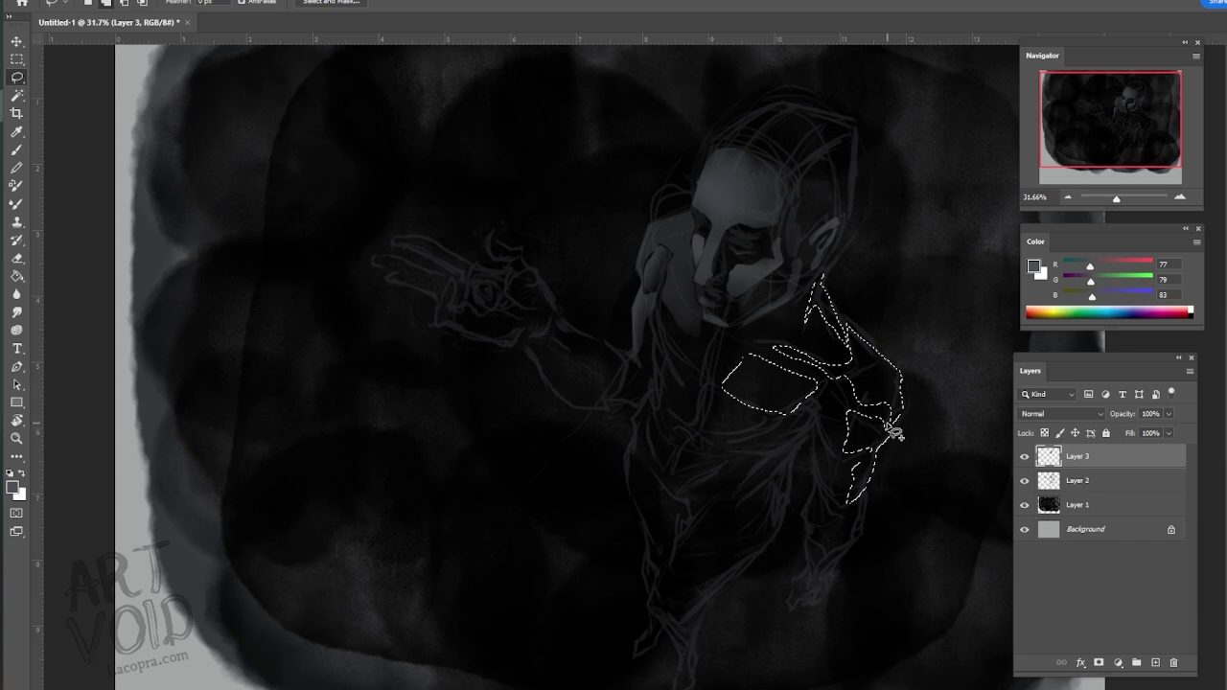
key("b")
mouse_move(848, 269)
left_mouse_down()
mouse_move(896, 389)
mouse_move(772, 388)
left_mouse_up()
key("ctrl+d")
- Lasso the far side of the chest below the chin and shade it
key("l")
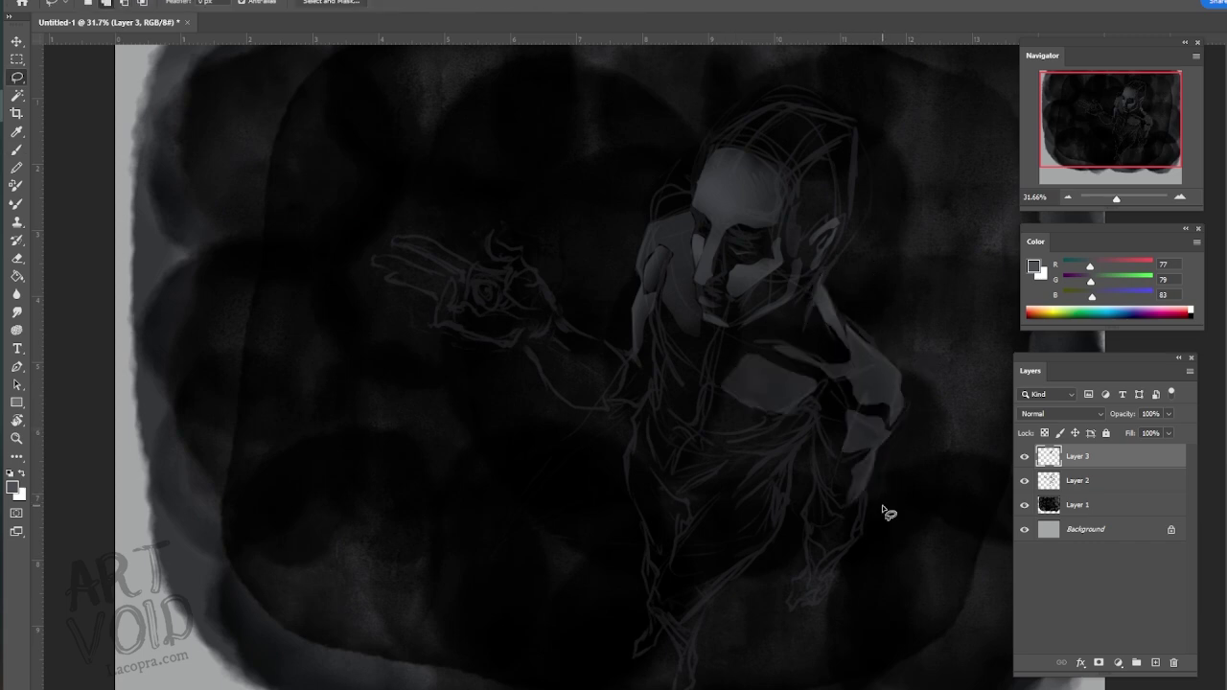
mouse_move(673, 291)
left_mouse_down()
mouse_move(656, 321)
mouse_move(692, 373)
mouse_move(706, 334)
mouse_move(695, 290)
mouse_move(734, 359)
left_mouse_up()
key("b")
key("ctrl+d")
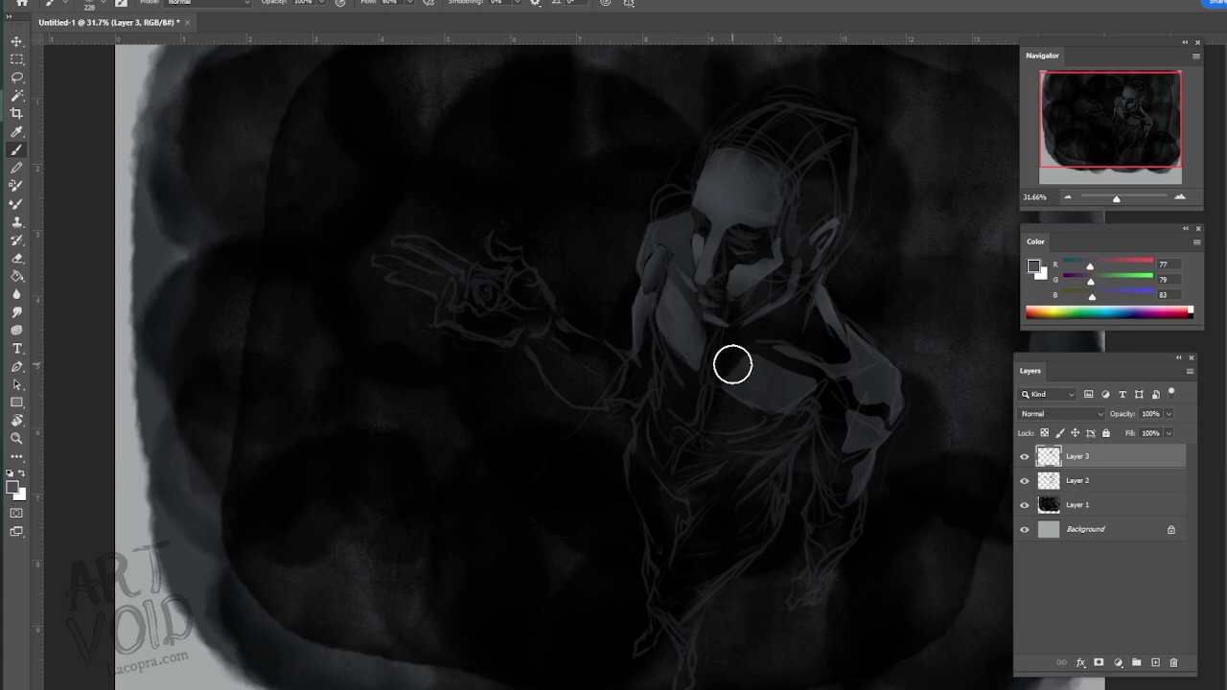
- Lasso the upper plane of the far shoulder beside the face and shade it
key("l")
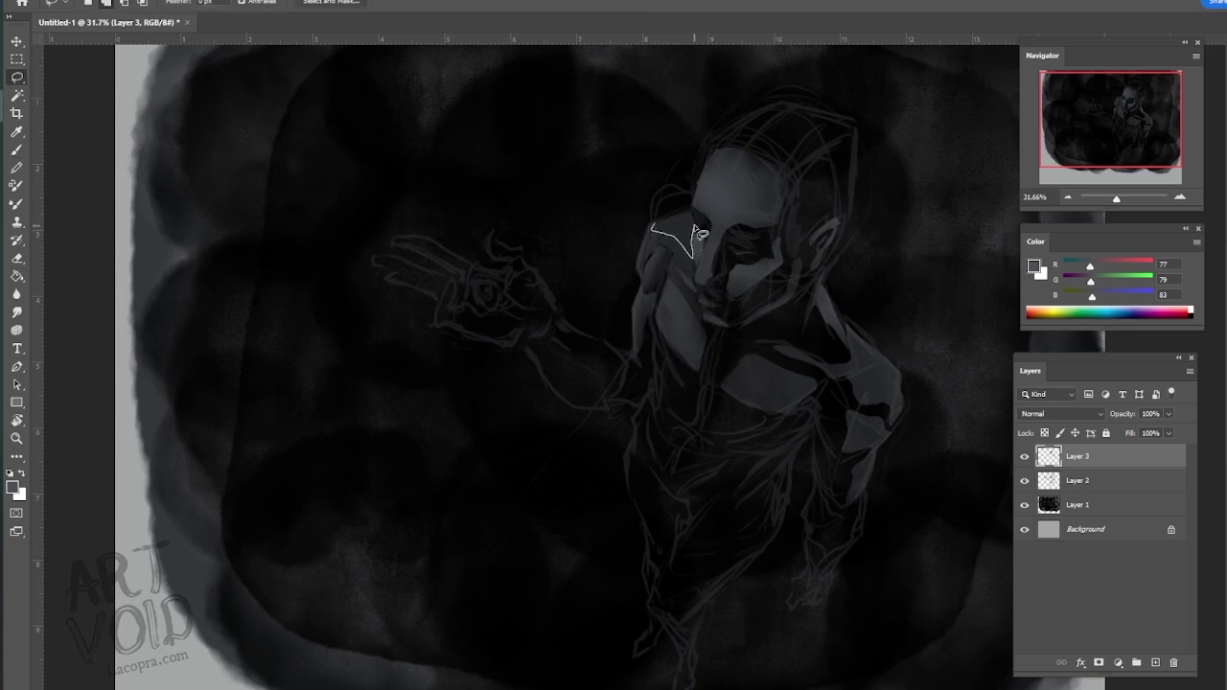
left_click_drag(694, 226, 715, 230)
key("b")
key("ctrl+d")
- Lasso the plane running from the neck to the near shoulder and shade it
key("l")
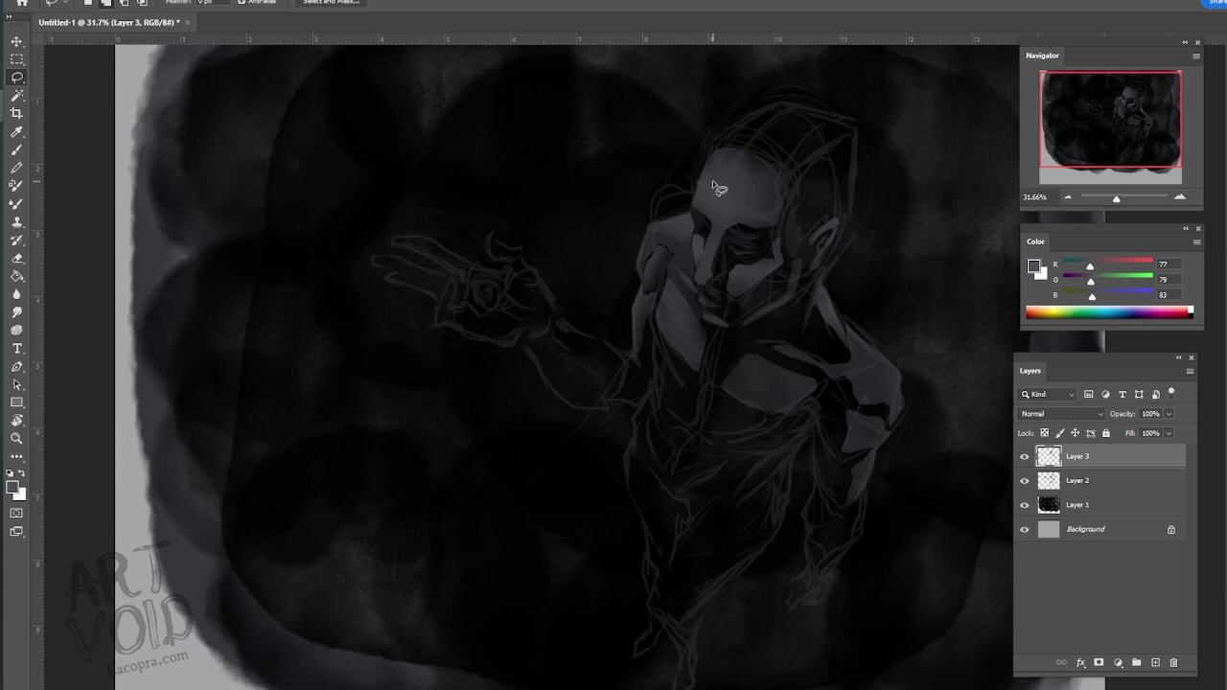
mouse_move(821, 277)
left_mouse_down()
mouse_move(807, 309)
mouse_move(822, 273)
left_mouse_up()
key("b")
left_click_drag(869, 326, 841, 309)
key("ctrl+d")
- Lasso the rib shapes and the long outer strip on the far side of the torso and shade them together
key("l")
mouse_move(668, 369)
left_mouse_down()
mouse_move(662, 405)
mouse_move(672, 383)
mouse_move(696, 424)
mouse_move(671, 386)
left_mouse_up()
mouse_move(687, 372)
left_mouse_down()
mouse_move(647, 419)
mouse_move(661, 428)
mouse_move(654, 387)
left_mouse_up()
mouse_move(684, 378)
left_mouse_down()
mouse_move(677, 432)
mouse_move(629, 460)
mouse_move(658, 561)
mouse_move(663, 470)
left_mouse_up()
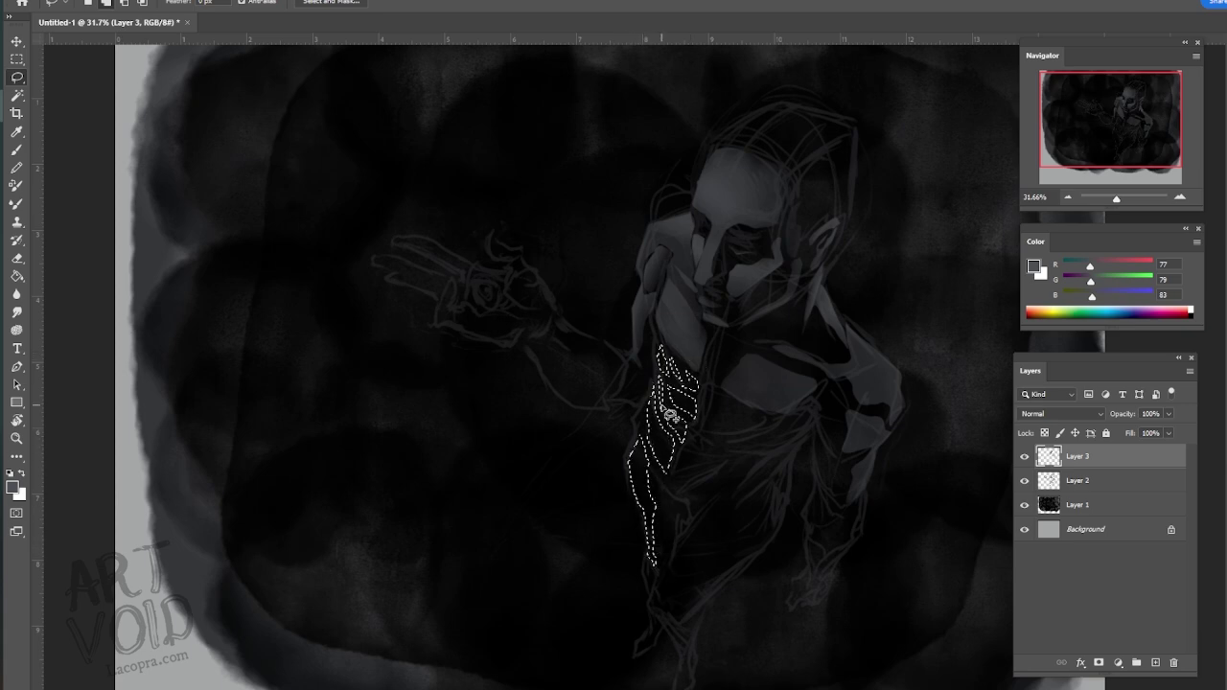
key("b")
mouse_move(662, 405)
left_mouse_down()
mouse_move(642, 488)
mouse_move(652, 512)
left_mouse_up()
key("ctrl+d")
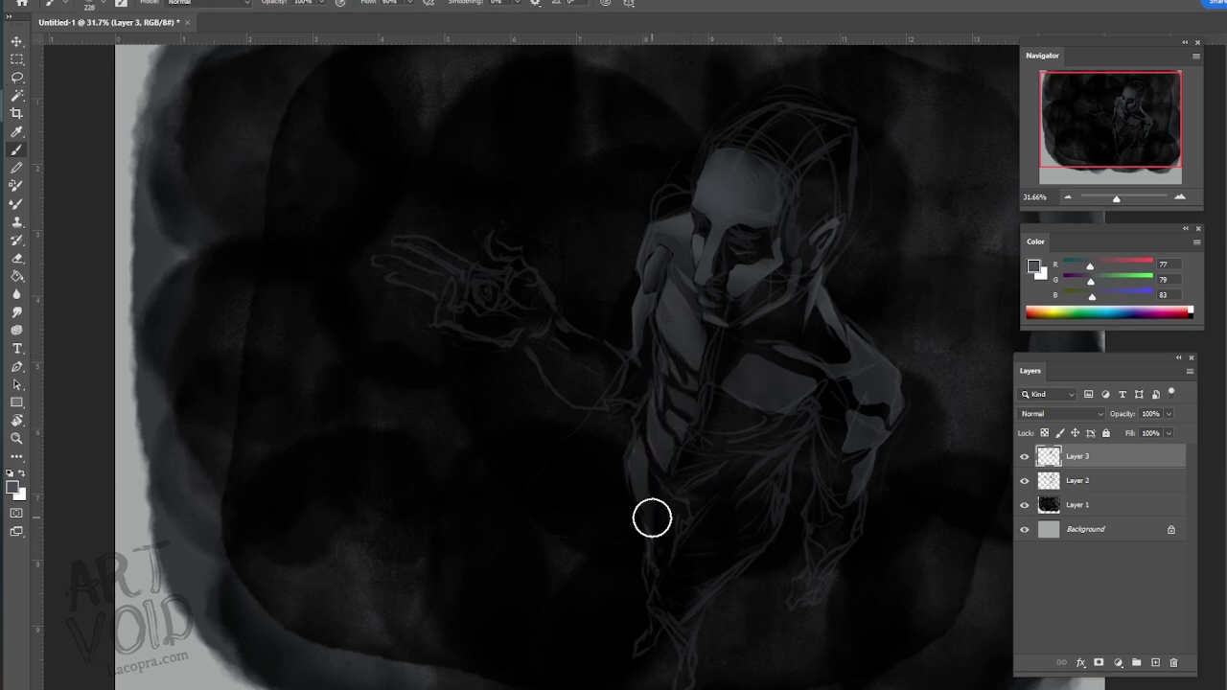
- Lasso the abdominal planes along the torso's center line and shade them, undoing the last paint strokes
key("l")
mouse_move(692, 455)
left_mouse_down()
mouse_move(729, 435)
mouse_move(741, 298)
mouse_move(693, 406)
left_mouse_up()
key("b")
key("ctrl+d")
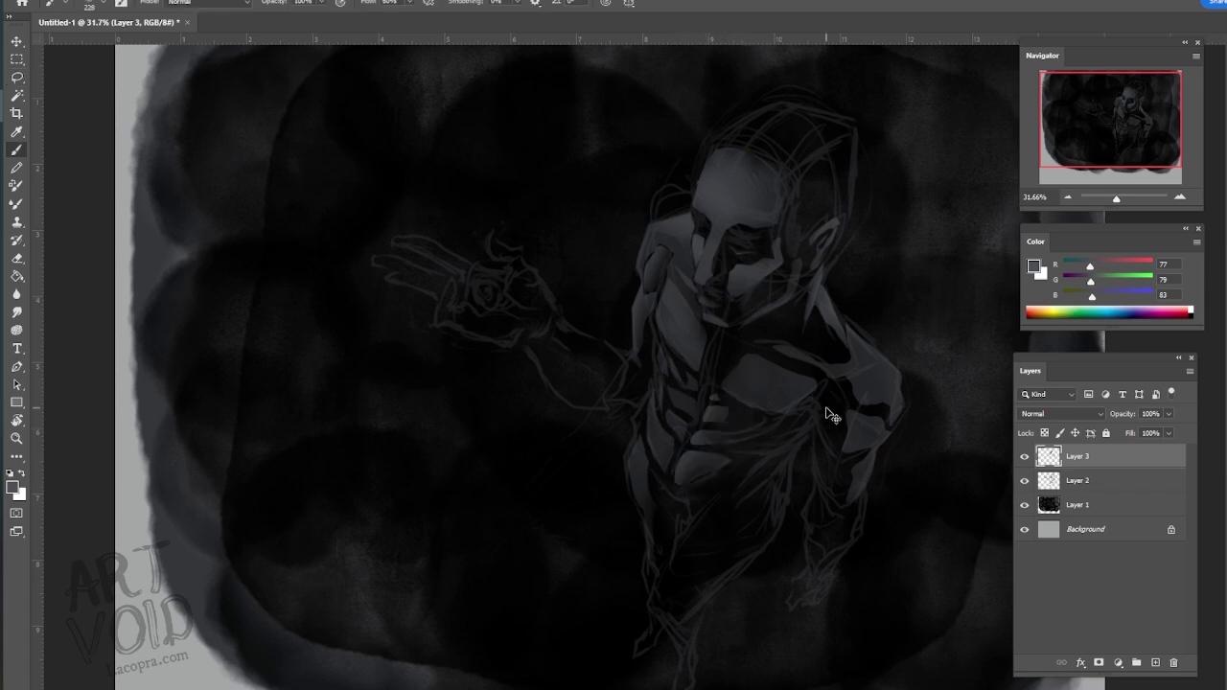
key("ctrl+z")
key("ctrl+z")
key("ctrl+d")
- Lasso the front plane of the thigh from the hip down to the knee and shade it
key("l")
mouse_move(698, 516)
left_mouse_down()
mouse_move(648, 604)
mouse_move(671, 640)
left_mouse_up()
mouse_move(707, 581)
left_mouse_down()
mouse_move(750, 485)
mouse_move(772, 543)
mouse_move(696, 687)
left_mouse_up()
key("b")
key("ctrl+d")
- Lasso the lower leg below the knee and shade it
key("l")
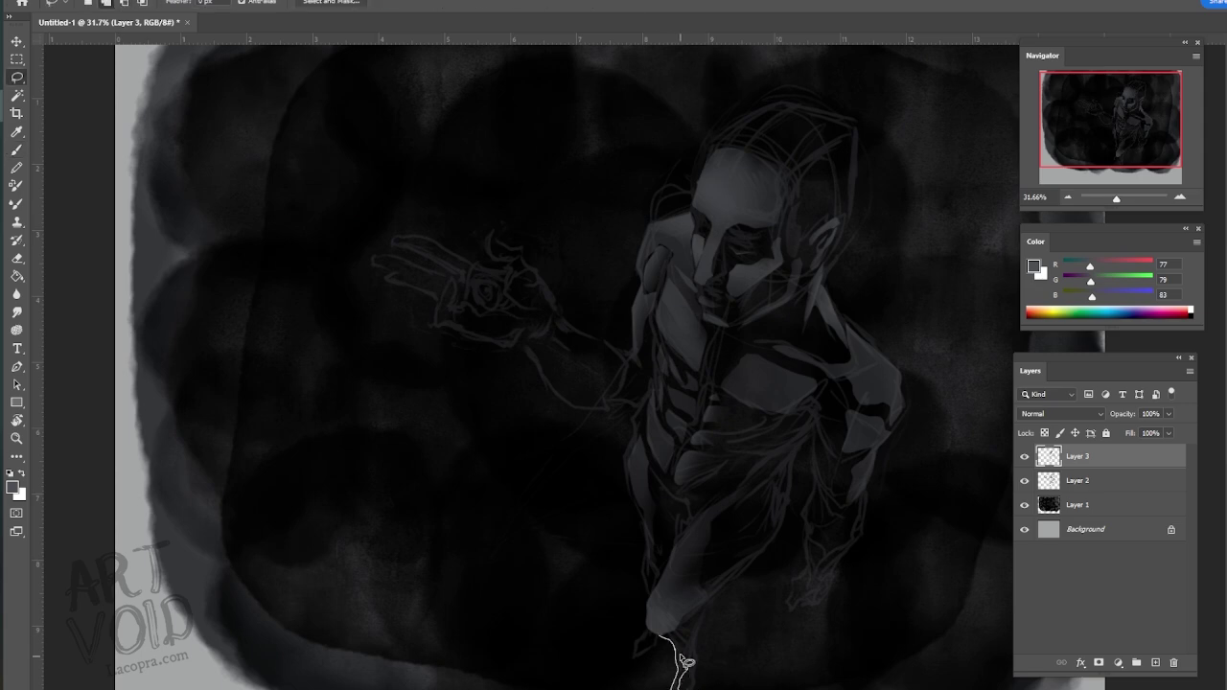
mouse_move(680, 657)
left_mouse_down()
mouse_move(672, 621)
mouse_move(704, 689)
left_mouse_up()
key("b")
key("ctrl+d")
- Lasso the narrow outer strip beside the far thigh, shade it, and take up the Eraser for cleanup
key("l")
mouse_move(648, 530)
left_mouse_down()
mouse_move(657, 580)
mouse_move(649, 537)
left_mouse_up()
key("b")
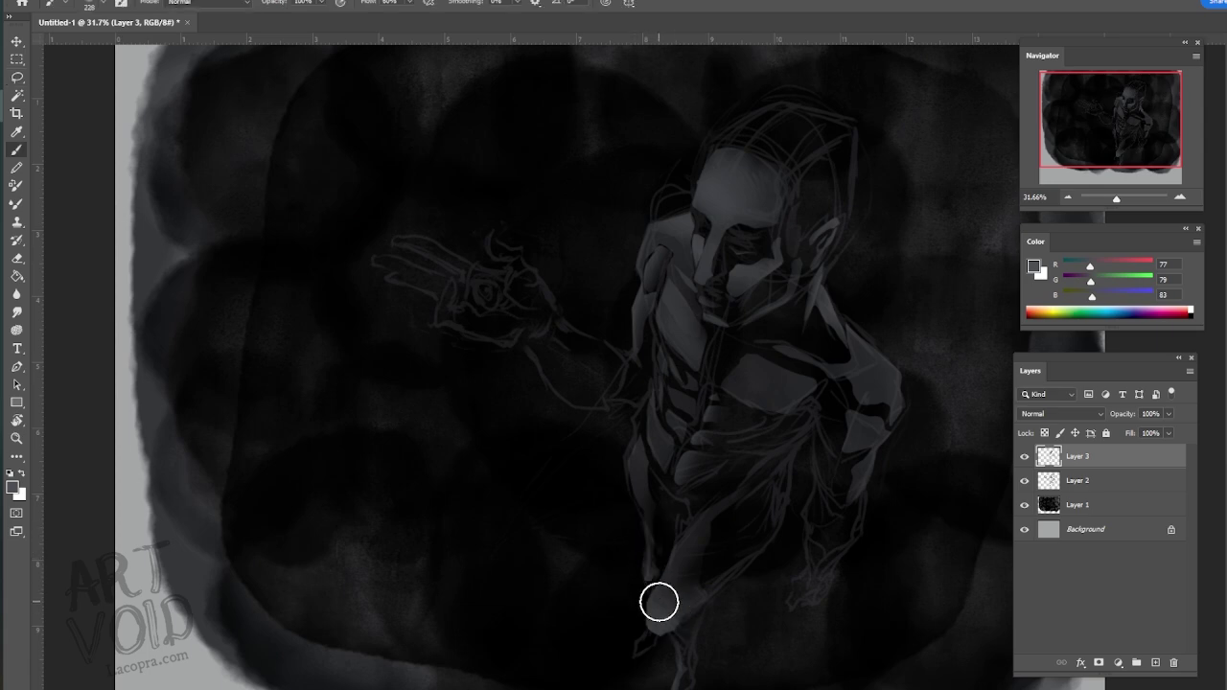
left_click(17, 258)
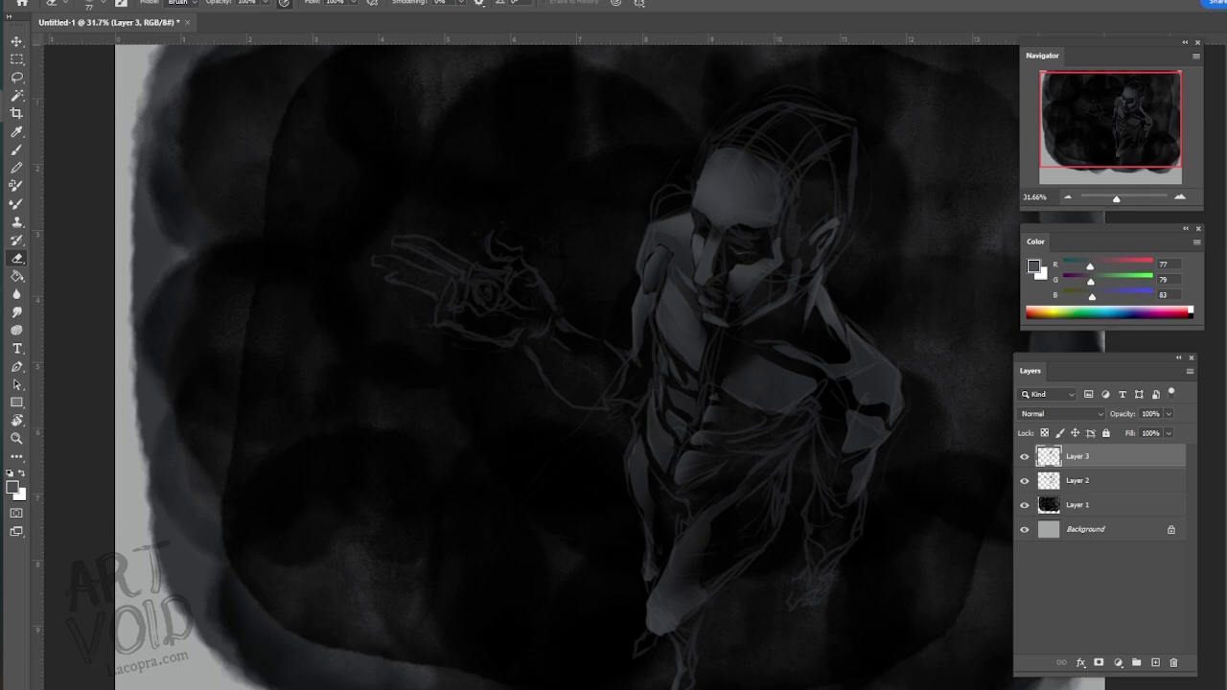
- Lasso the lit planes of the outstretched forearm, palm, thumb and fingers together and shade them gray
key("l")
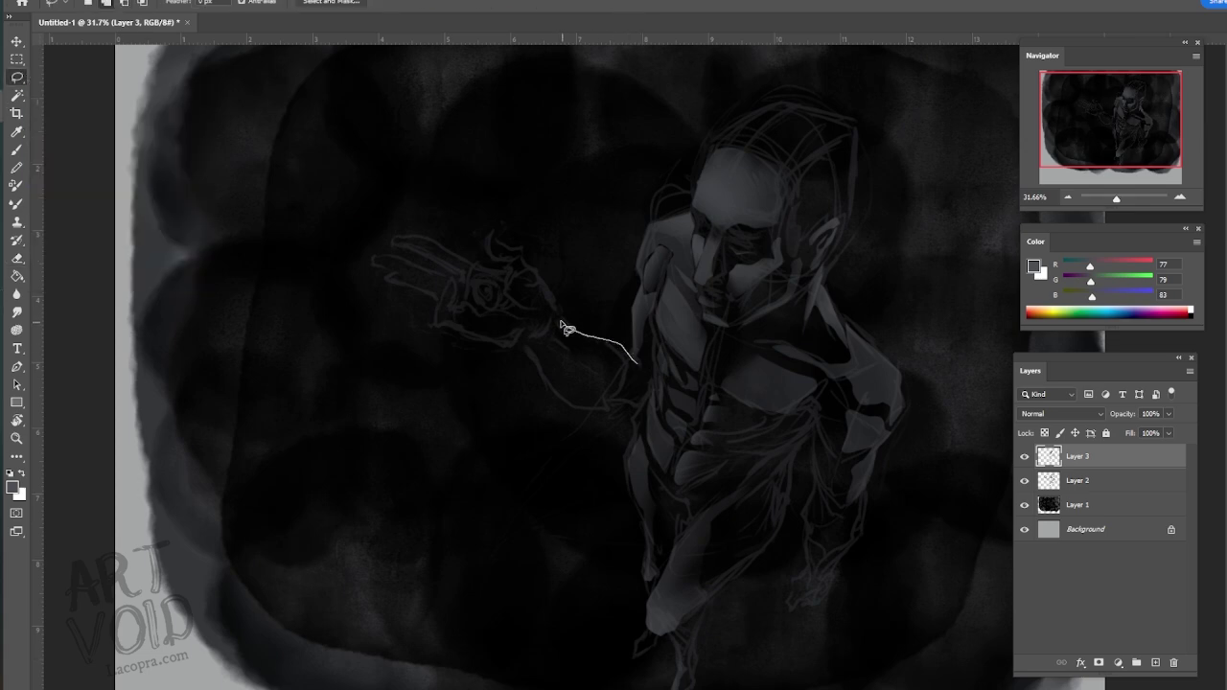
mouse_move(613, 372)
left_mouse_down()
mouse_move(575, 360)
mouse_move(611, 379)
mouse_move(536, 265)
mouse_move(491, 238)
mouse_move(535, 305)
left_mouse_up()
mouse_move(512, 265)
left_mouse_down()
mouse_move(431, 241)
mouse_move(410, 248)
mouse_move(509, 277)
mouse_move(470, 278)
left_mouse_up()
mouse_move(469, 278)
left_mouse_down()
mouse_move(380, 255)
mouse_move(453, 282)
left_mouse_up()
mouse_move(447, 281)
left_mouse_down()
mouse_move(389, 272)
mouse_move(469, 297)
mouse_move(449, 308)
mouse_move(453, 321)
mouse_move(508, 334)
mouse_move(465, 280)
left_mouse_up()
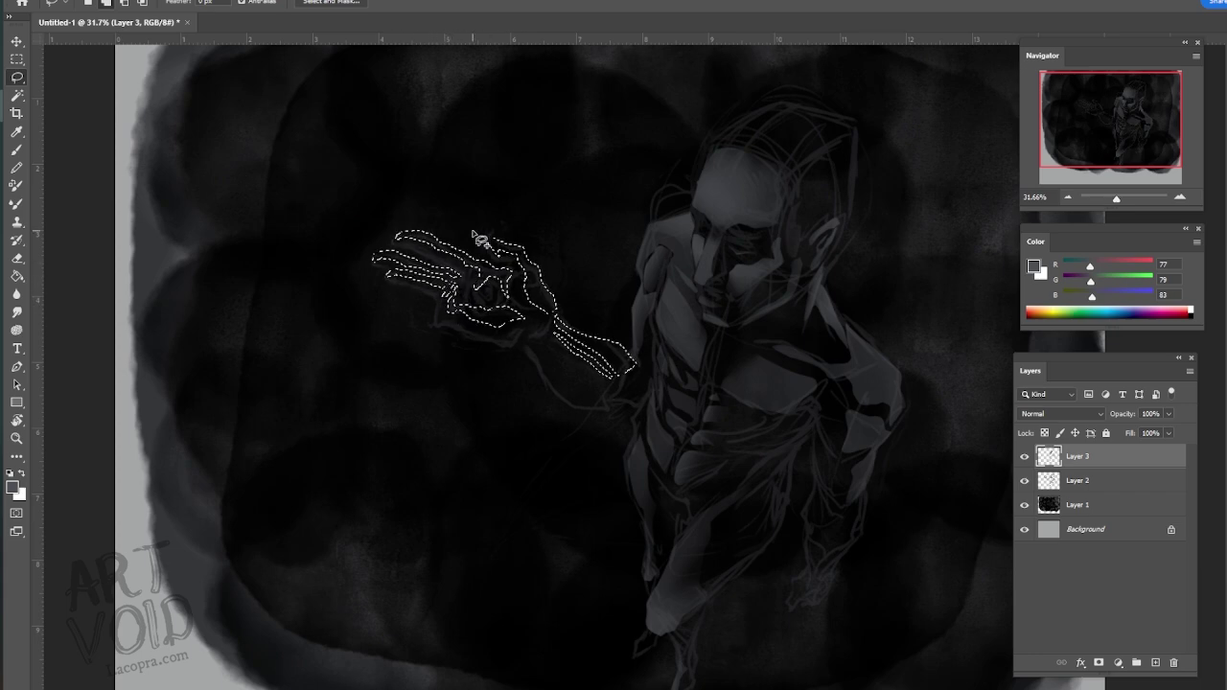
key("b")
mouse_move(477, 238)
left_mouse_down()
mouse_move(570, 258)
mouse_move(619, 351)
left_mouse_up()
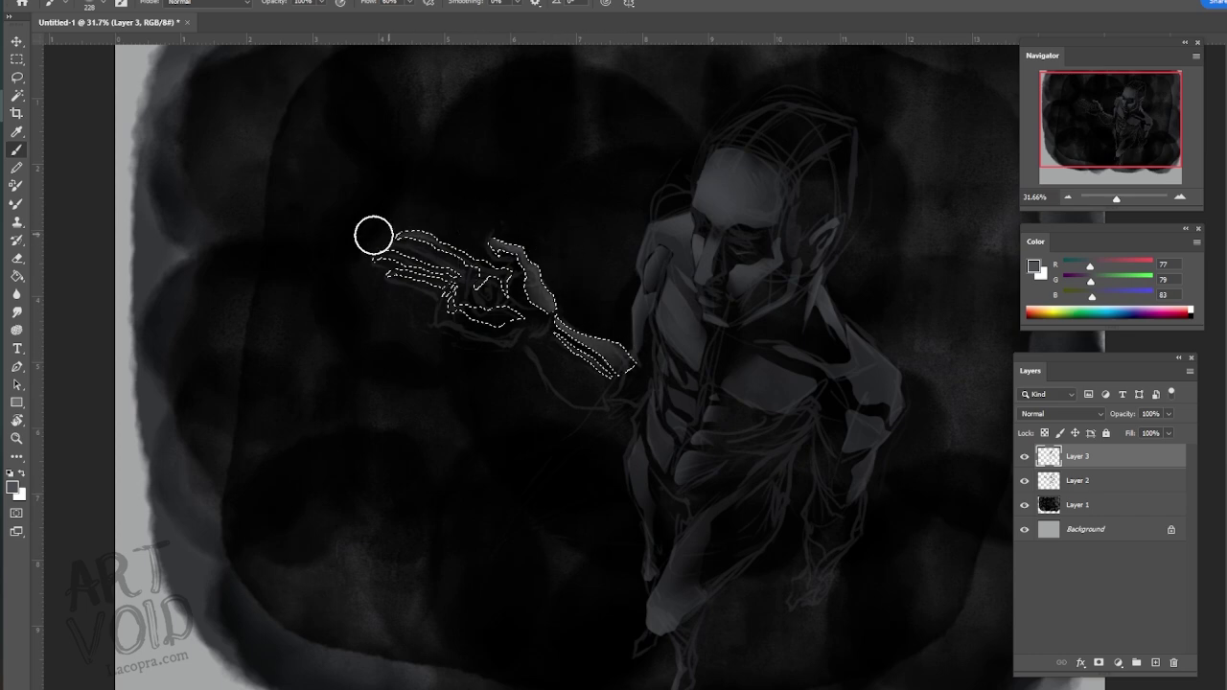
left_click_drag(373, 236, 520, 317)
key("ctrl+d")
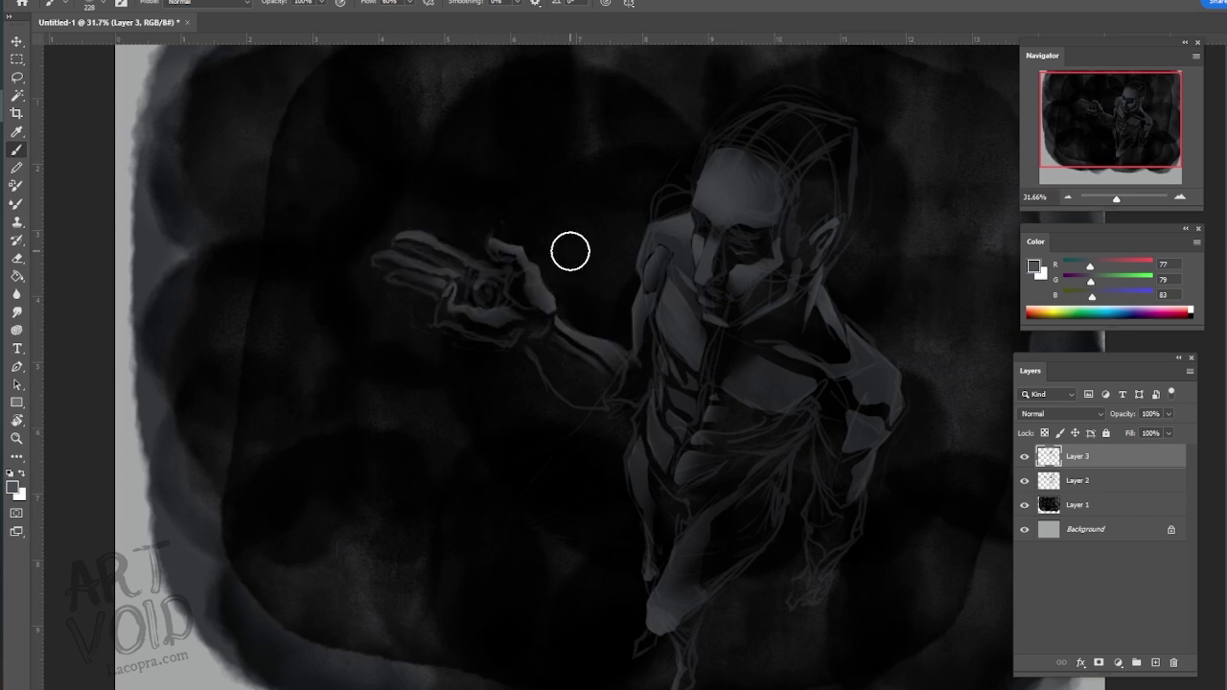
- Lasso the small shapes along the far side of the ribs and shade them
key("l")
mouse_move(637, 428)
left_mouse_down()
mouse_move(676, 376)
mouse_move(655, 344)
mouse_move(671, 422)
left_mouse_up()
key("b")
key("ctrl+d")
key("l")
key("b")
key("ctrl+d")
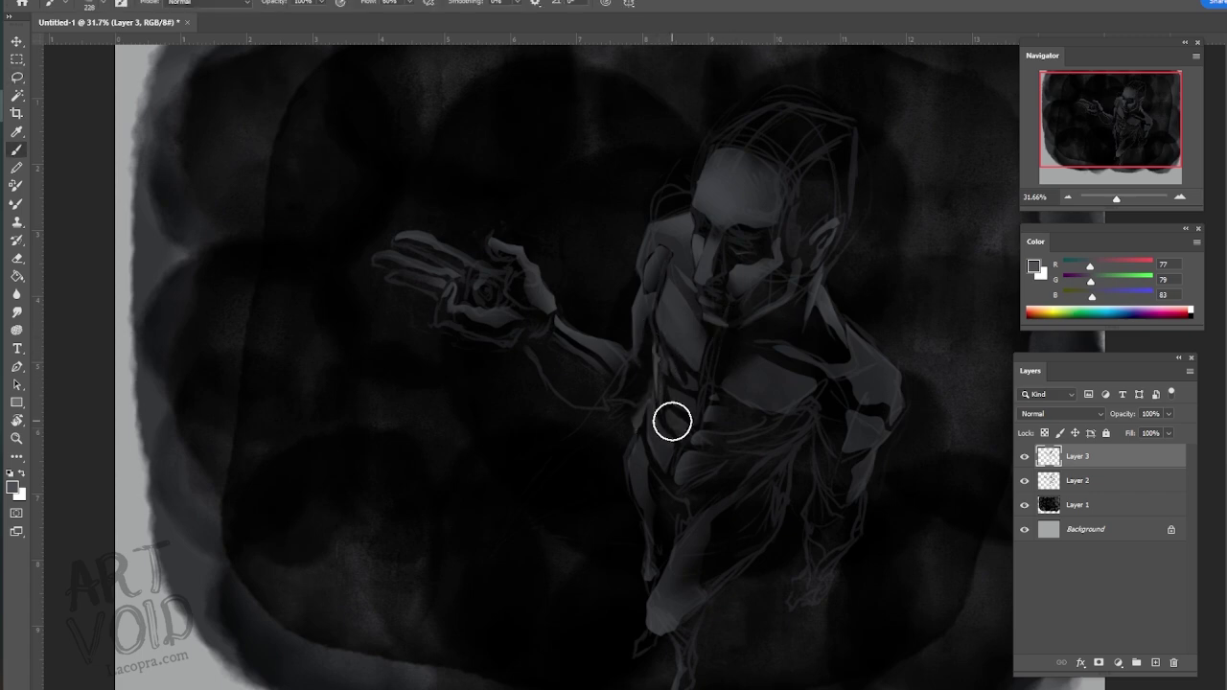
- Lasso the far chest muscle again and deepen its shading
key("l")
left_click_drag(654, 315, 698, 352)
key("b")
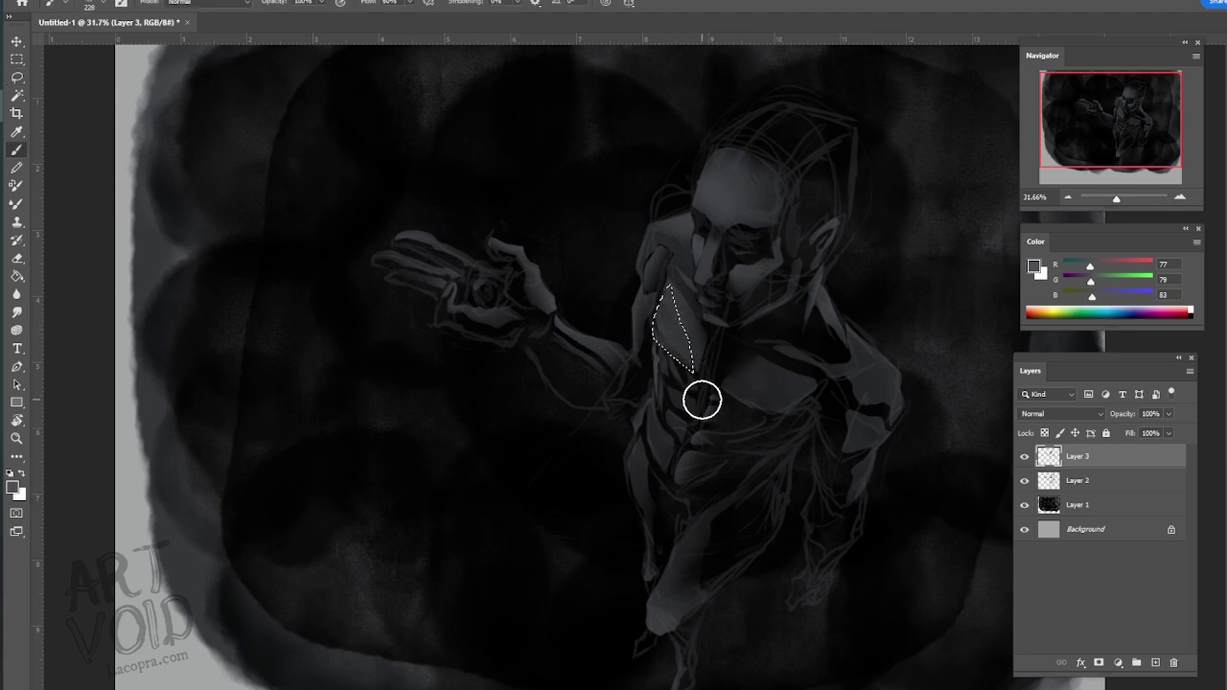
left_click_drag(701, 400, 699, 347)
key("ctrl+d")
- Lasso the slivers below the near armpit along the side of the torso and shade them
key("l")
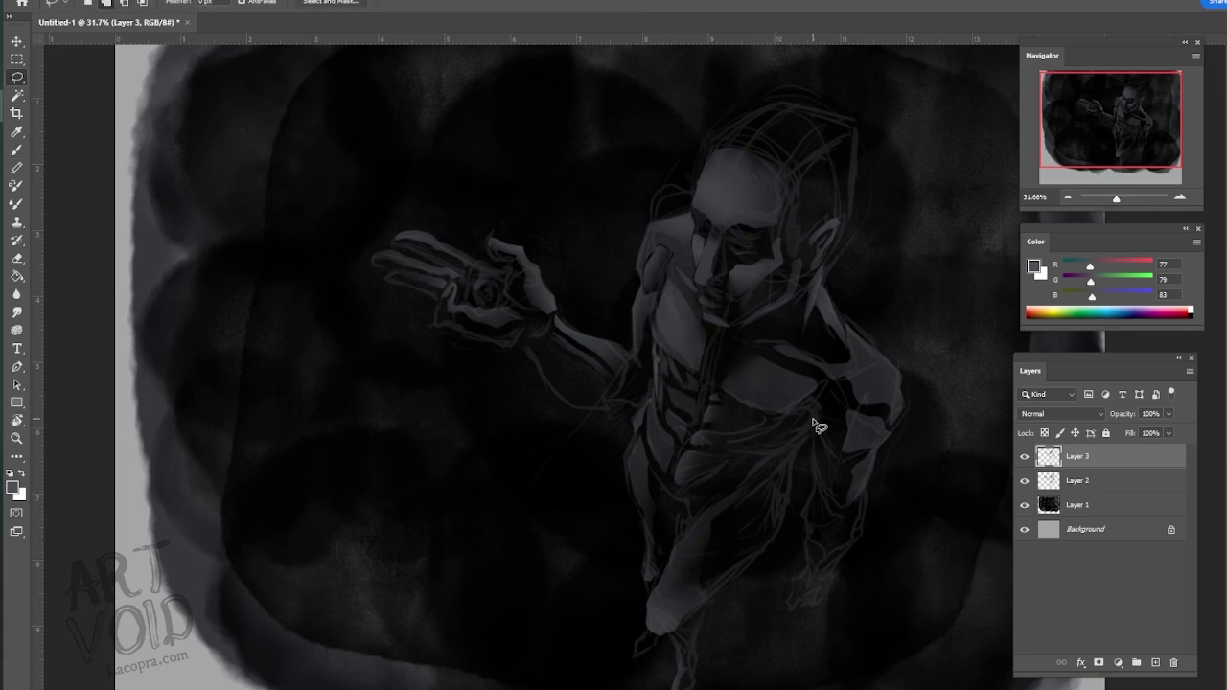
left_click_drag(793, 422, 816, 404)
key("b")
left_click_drag(780, 479, 882, 374)
key("ctrl+d")
key("l")
mouse_move(795, 444)
left_mouse_down()
mouse_move(814, 425)
mouse_move(854, 422)
left_mouse_up()
key("b")
key("ctrl+d")
- Lasso the thin strip running down the near side of the waist and shade it
key("l")
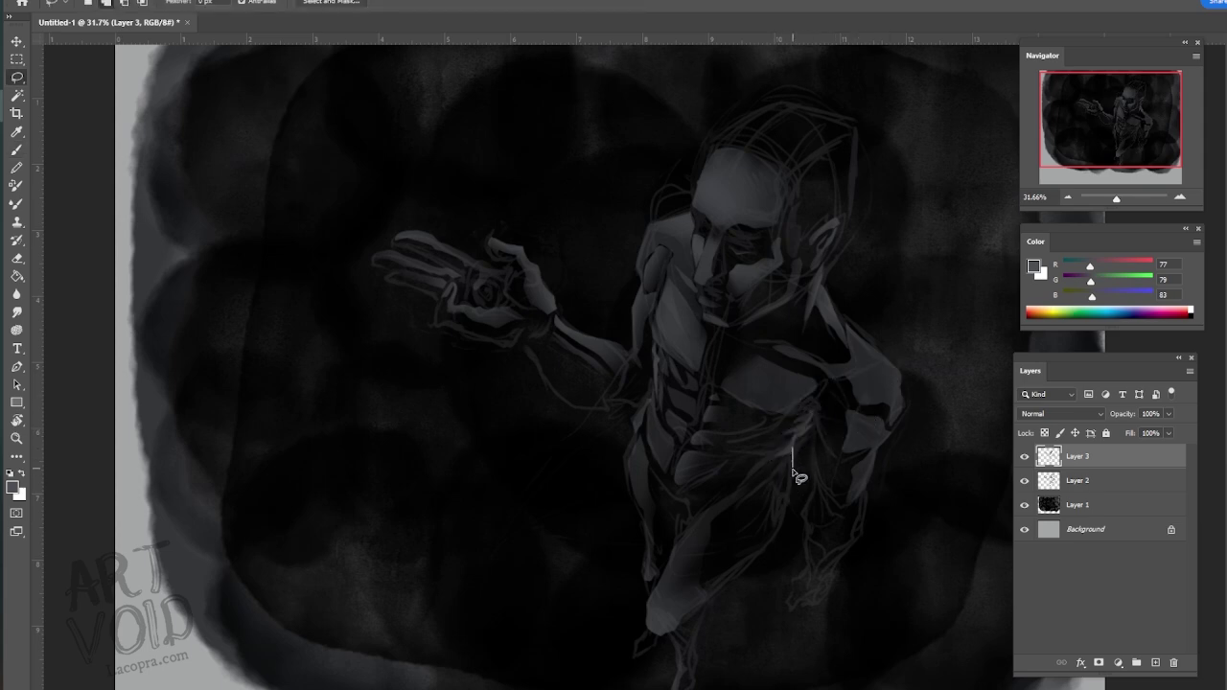
left_click_drag(784, 499, 788, 475)
key("b")
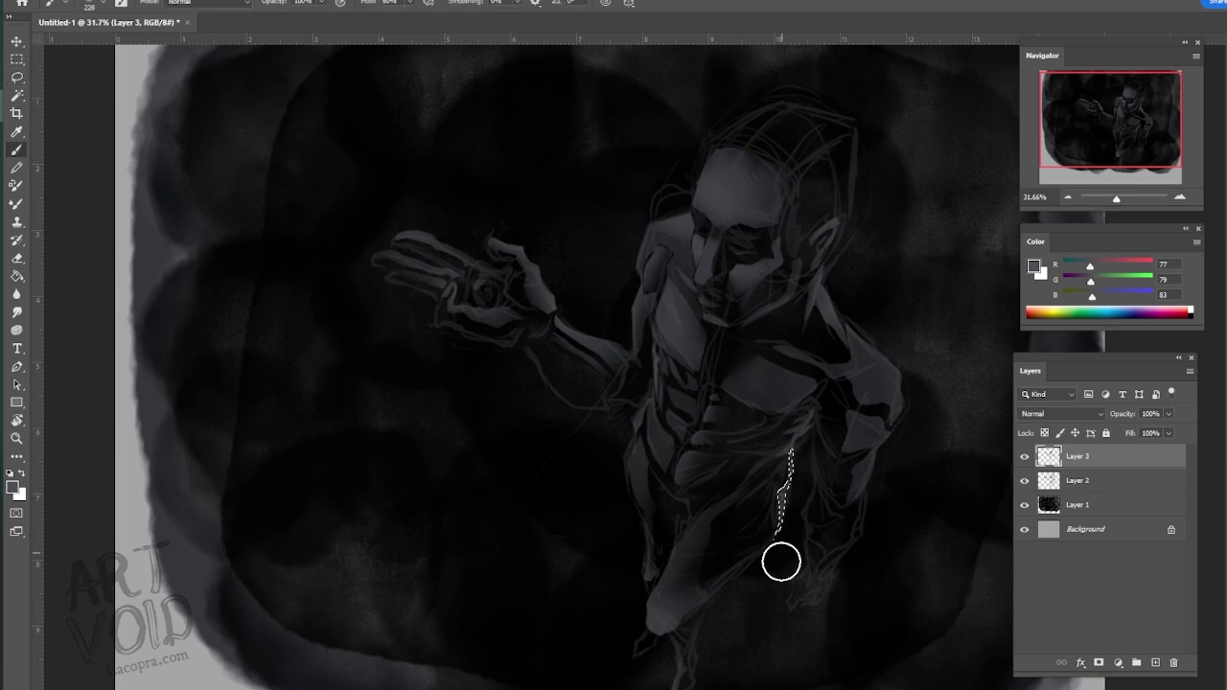
key("d")
- Lasso the outer plane of the near forearm and shade it with a newly picked dark gray foreground color
key("l")
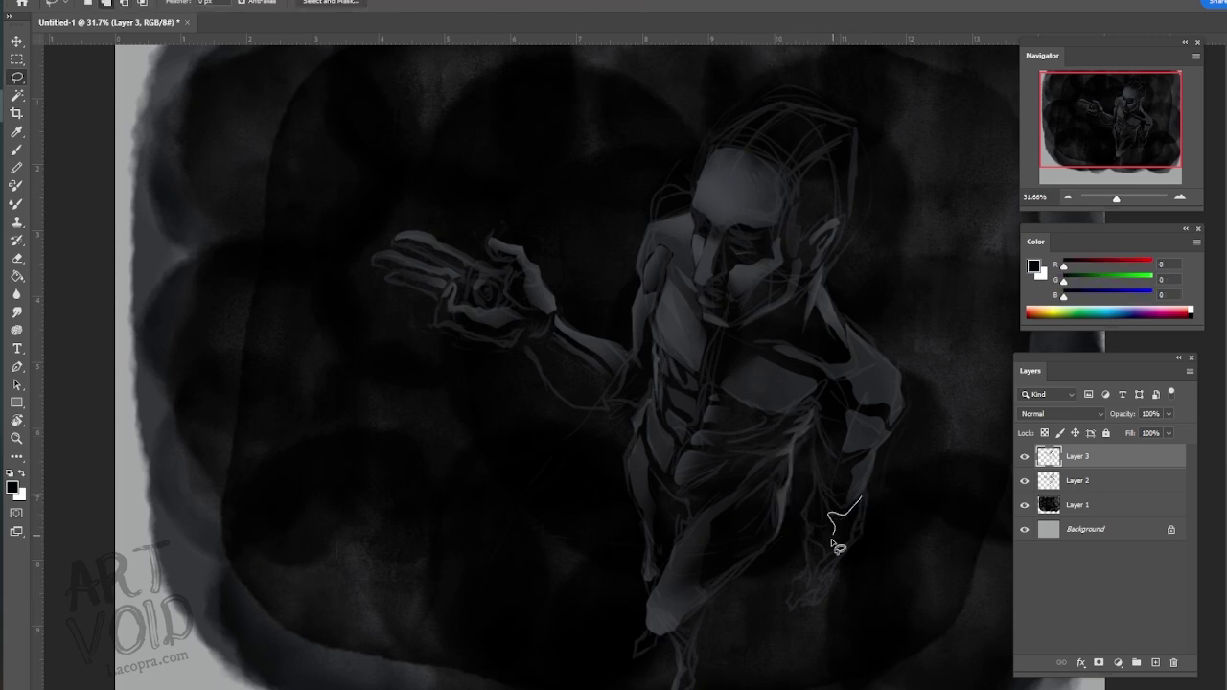
key("b")
left_click_drag(862, 500, 863, 570)
left_click(1034, 265)
left_click(937, 252)
left_click(1210, 116)
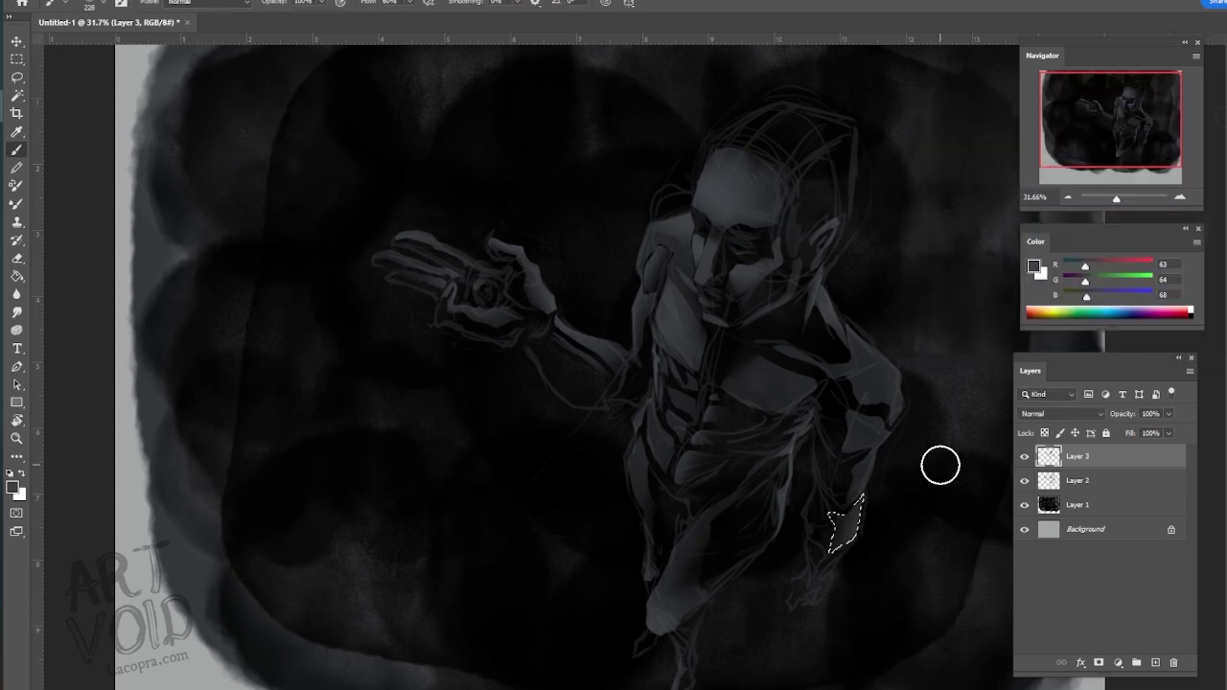
key("ctrl+d")
- Lasso the back of the near hand below the wrist and shade it dark gray
key("l")
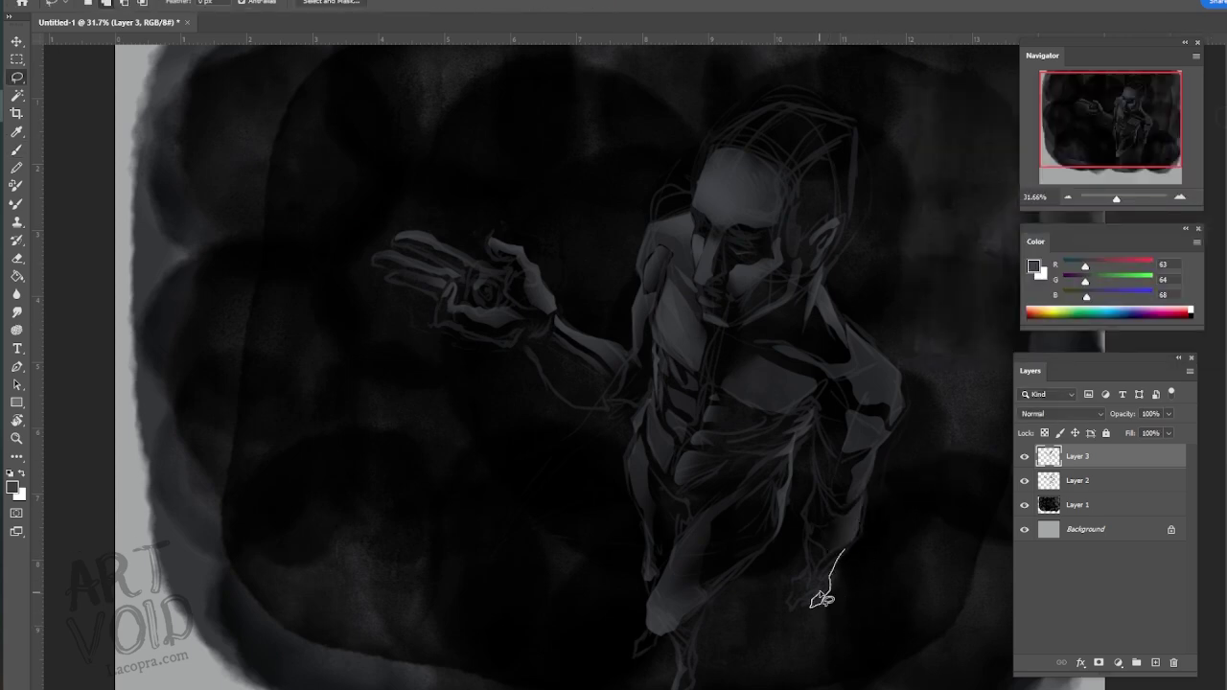
key("b")
mouse_move(833, 557)
left_mouse_down()
mouse_move(845, 537)
mouse_move(828, 596)
left_mouse_up()
key("ctrl+d")
- Lasso the narrow inner strip of the near forearm and shade it dark gray
key("l")
left_click_drag(813, 466, 811, 567)
key("b")
key("ctrl+d")
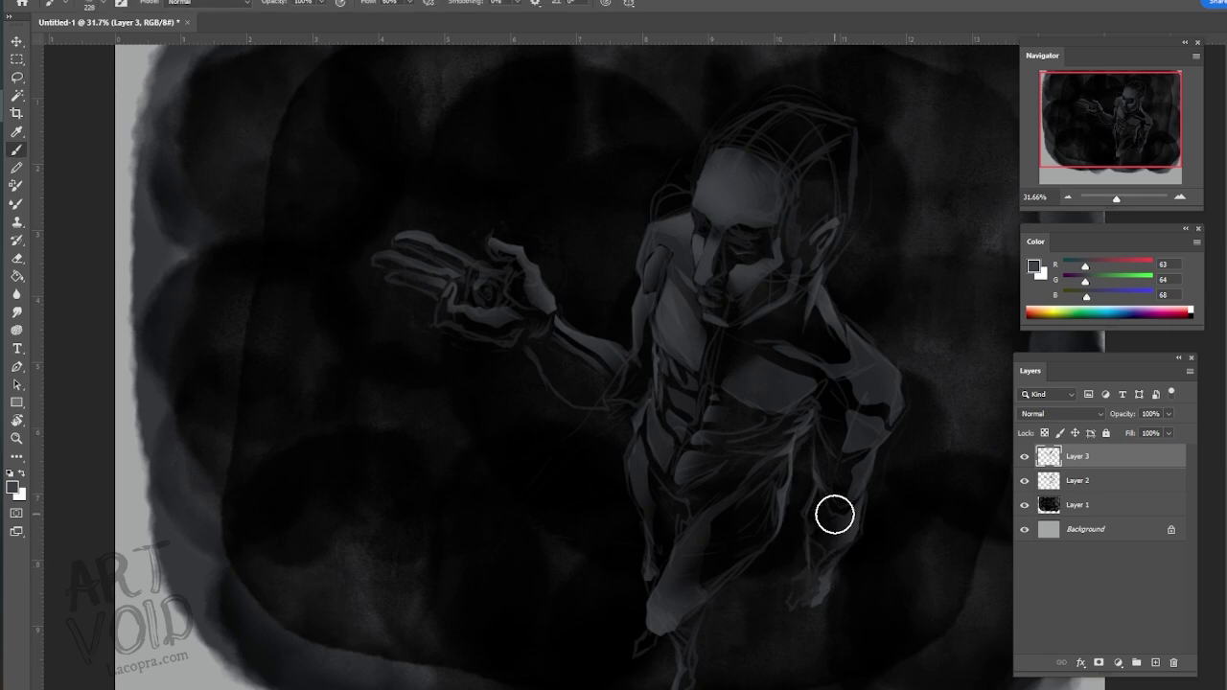
- Lasso the fingers of the near hand and shade them dark gray
key("l")
mouse_move(810, 565)
left_mouse_down()
mouse_move(795, 583)
mouse_move(811, 581)
mouse_move(810, 567)
mouse_move(818, 581)
mouse_move(801, 599)
mouse_move(808, 587)
left_mouse_up()
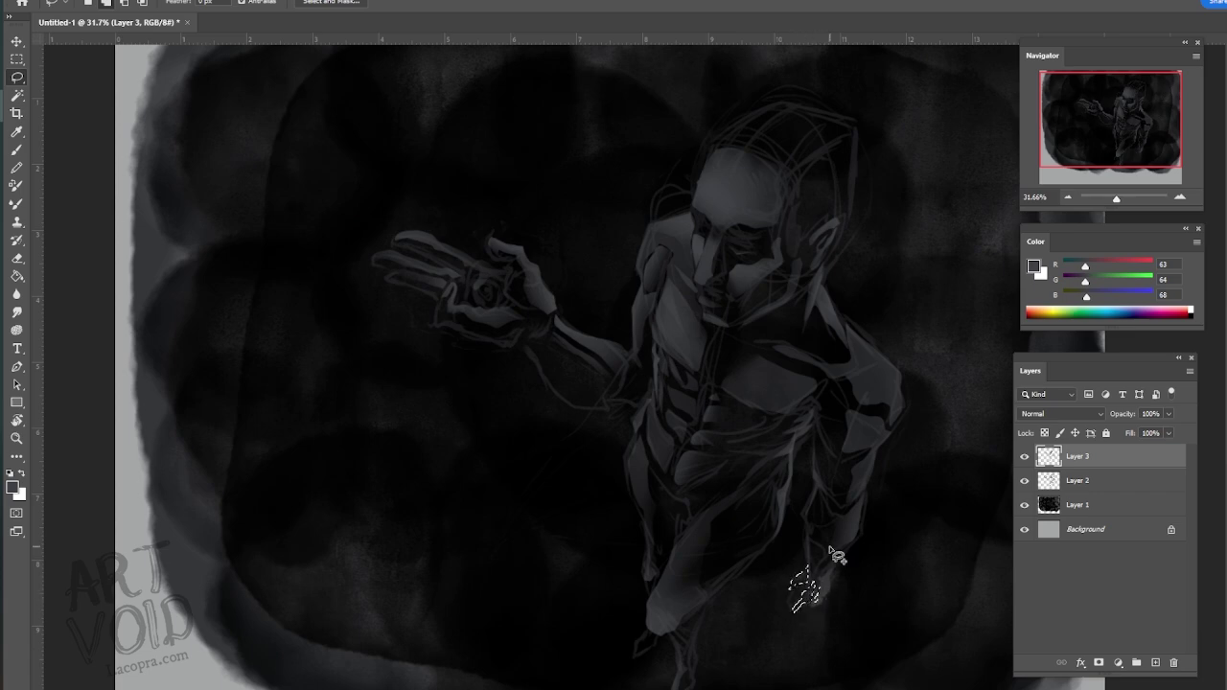
key("b")
key("ctrl+d")
- Lasso the remaining planes of the lower leg beneath the knee and shade them dark gray
key("l")
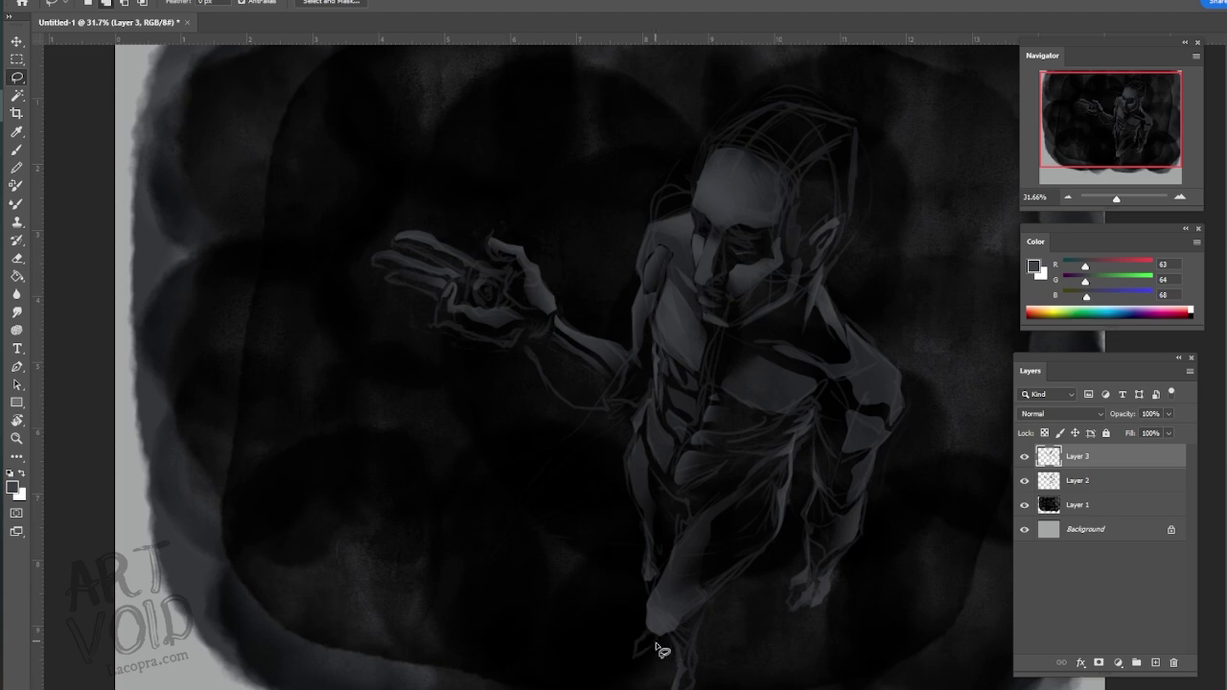
mouse_move(650, 633)
left_mouse_down()
mouse_move(685, 662)
mouse_move(719, 630)
mouse_move(698, 633)
mouse_move(699, 611)
mouse_move(671, 689)
mouse_move(686, 669)
left_mouse_up()
key("b")
key("ctrl+d")
key("l")
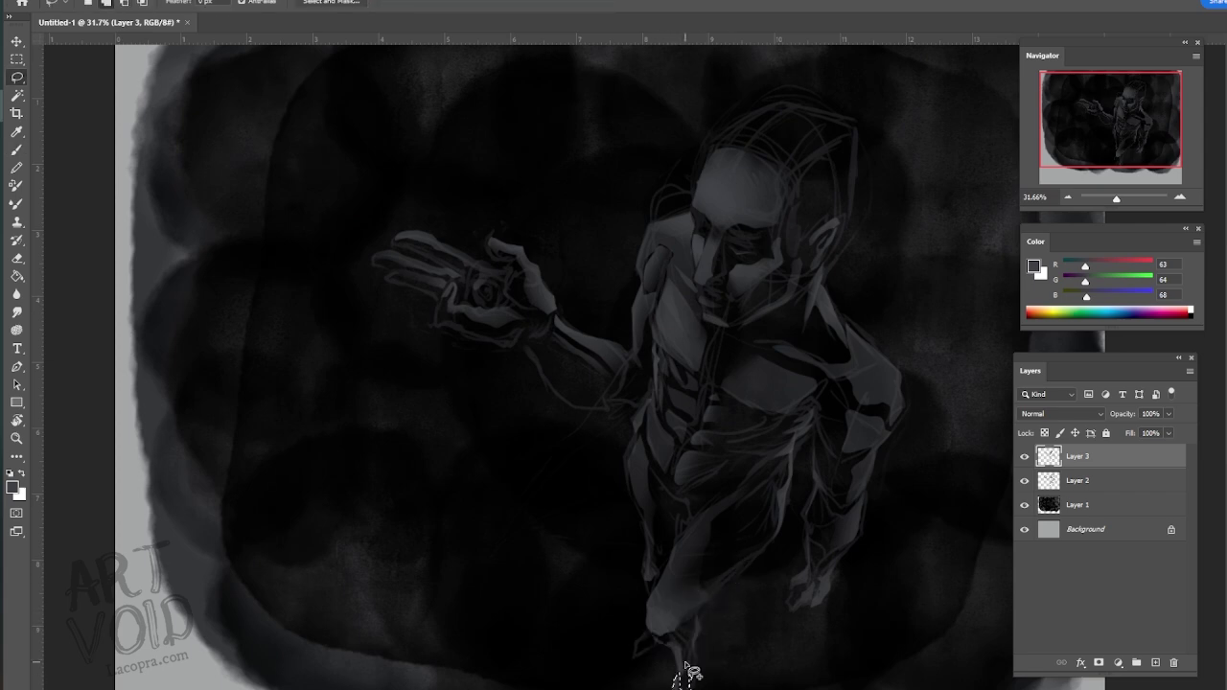
key("b")
scroll(713, 680, "right", 2)
scroll(723, 685, "left", 3)
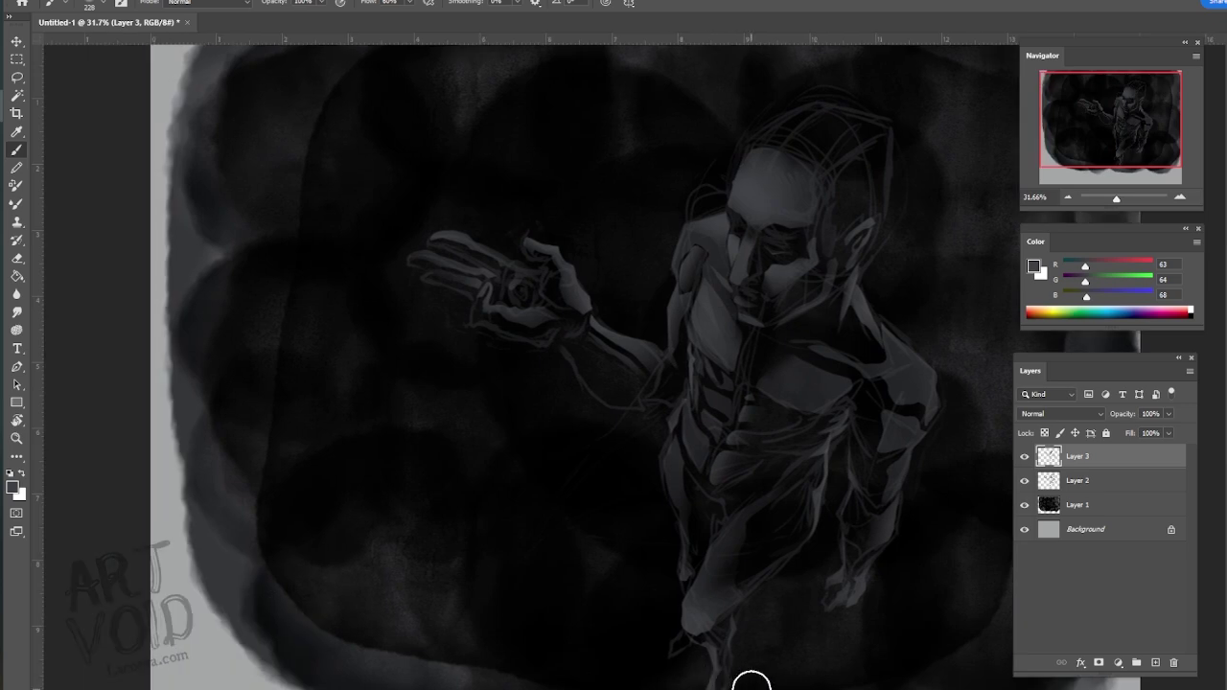
- Lasso the small shape in front of the lower leg below the knee, shade it, and clean up with the Eraser
key("l")
mouse_move(699, 657)
left_mouse_down()
mouse_move(672, 647)
mouse_move(680, 663)
mouse_move(696, 656)
mouse_move(684, 636)
left_mouse_up()
key("b")
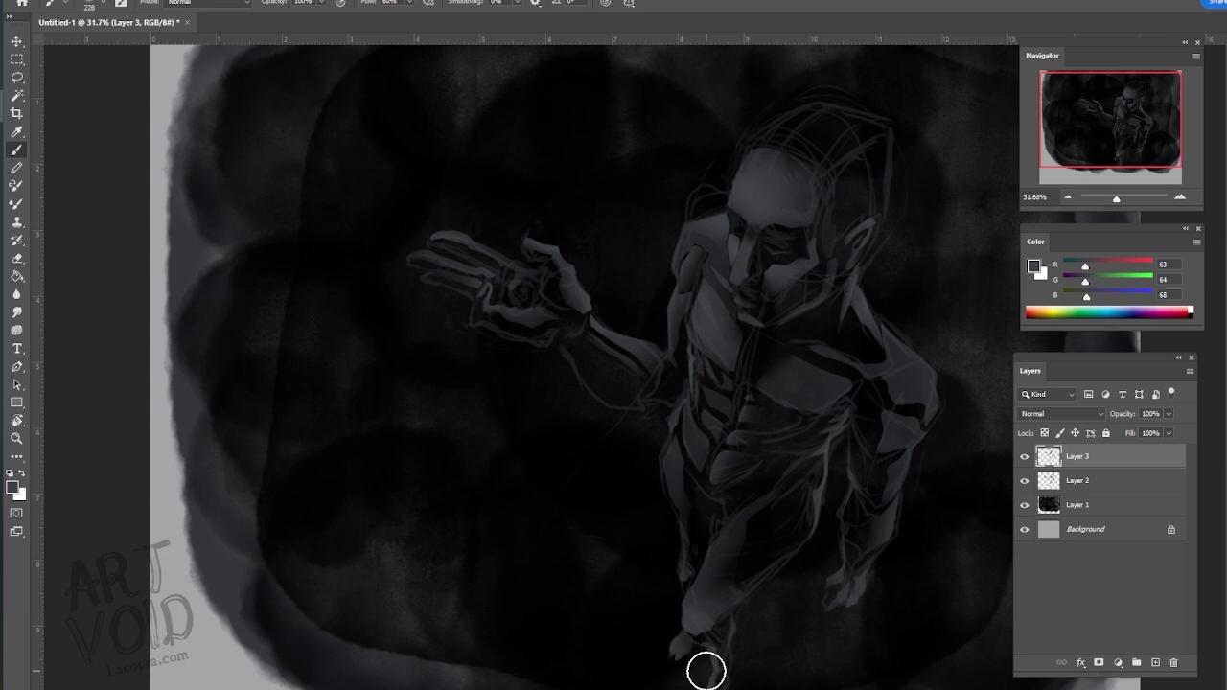
key("e")
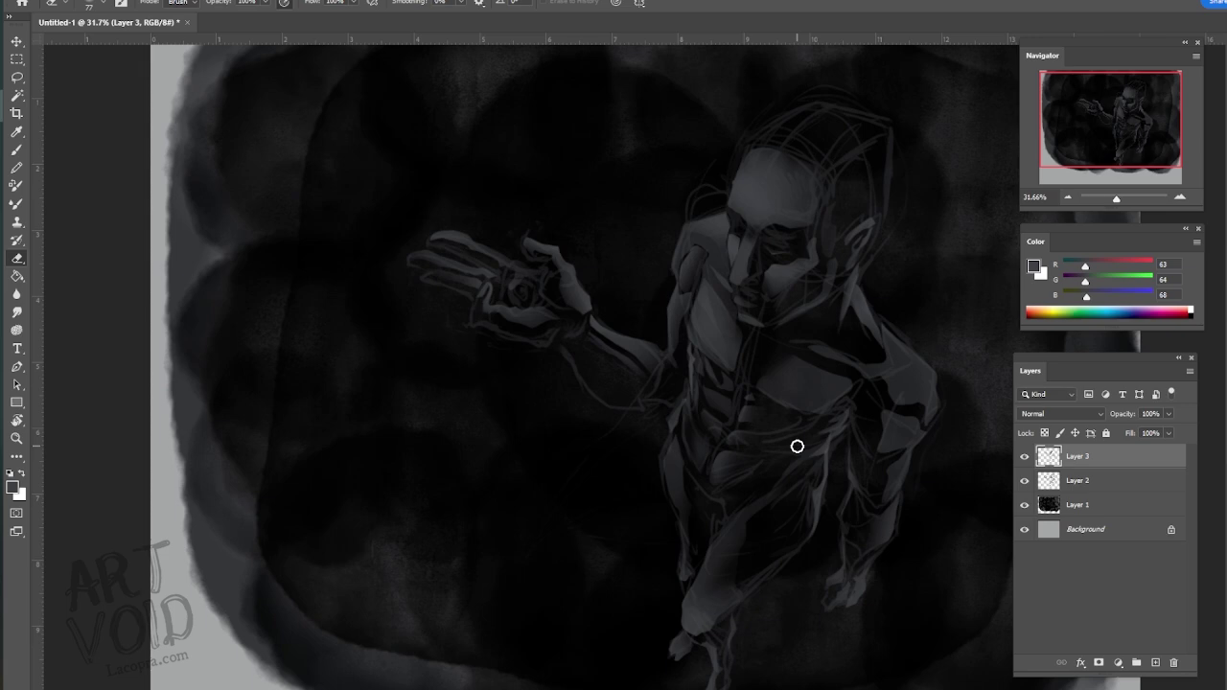
- Lasso the eyelid shapes of the near eye and the far eye and shade them dark gray
key("l")
mouse_move(767, 240)
left_mouse_down()
mouse_move(793, 257)
mouse_move(767, 241)
left_mouse_up()
key("b")
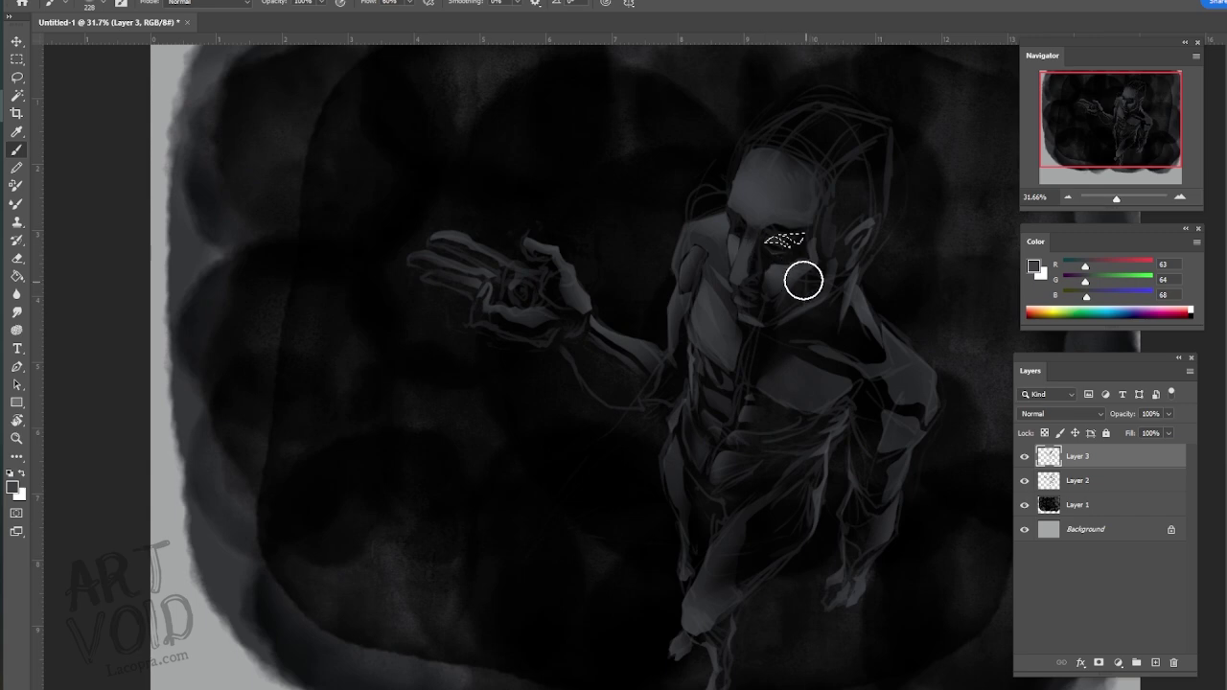
key("ctrl+d")
key("l")
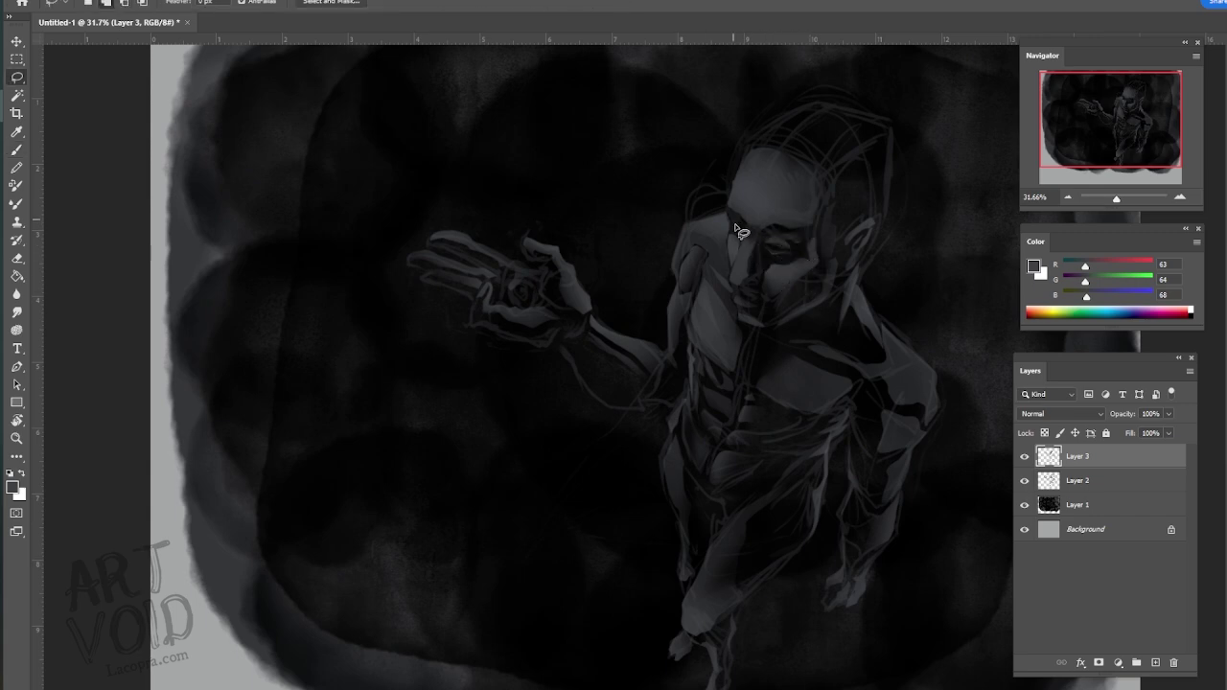
mouse_move(739, 230)
left_mouse_down()
mouse_move(742, 239)
mouse_move(736, 224)
left_mouse_up()
key("b")
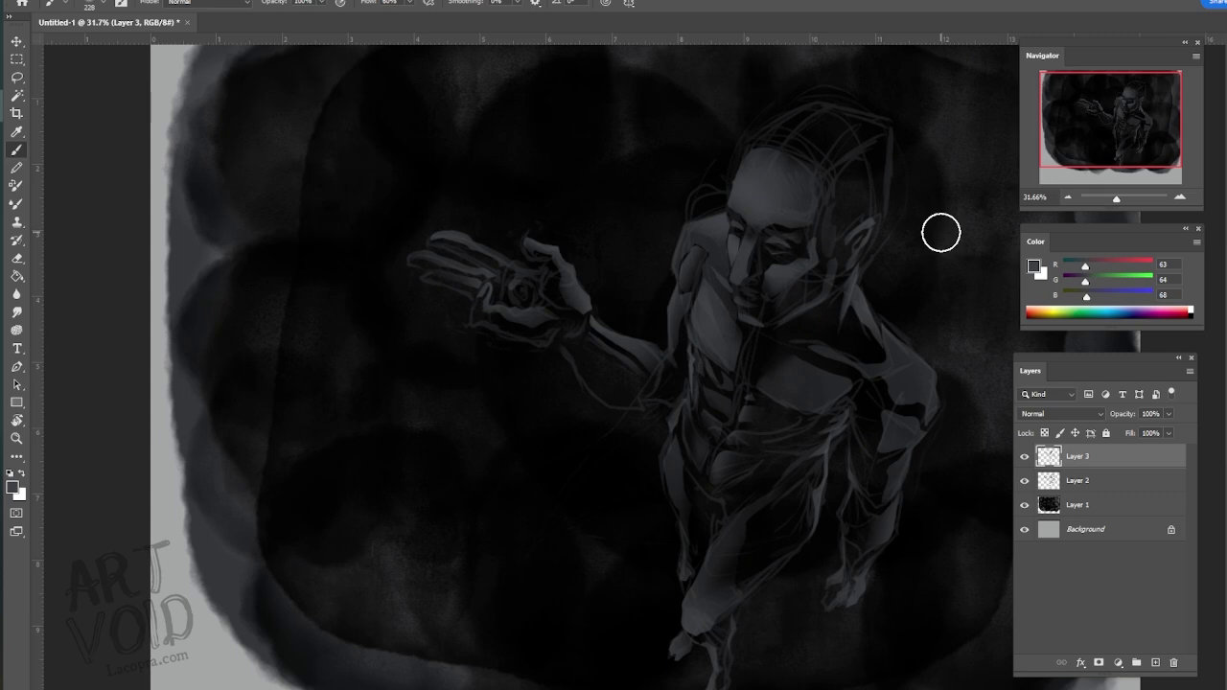
- Toggle the visibility of the sketch on Layer 2 and leave it hidden
left_click(1024, 481)
left_click(1025, 482)
left_click(1025, 481)
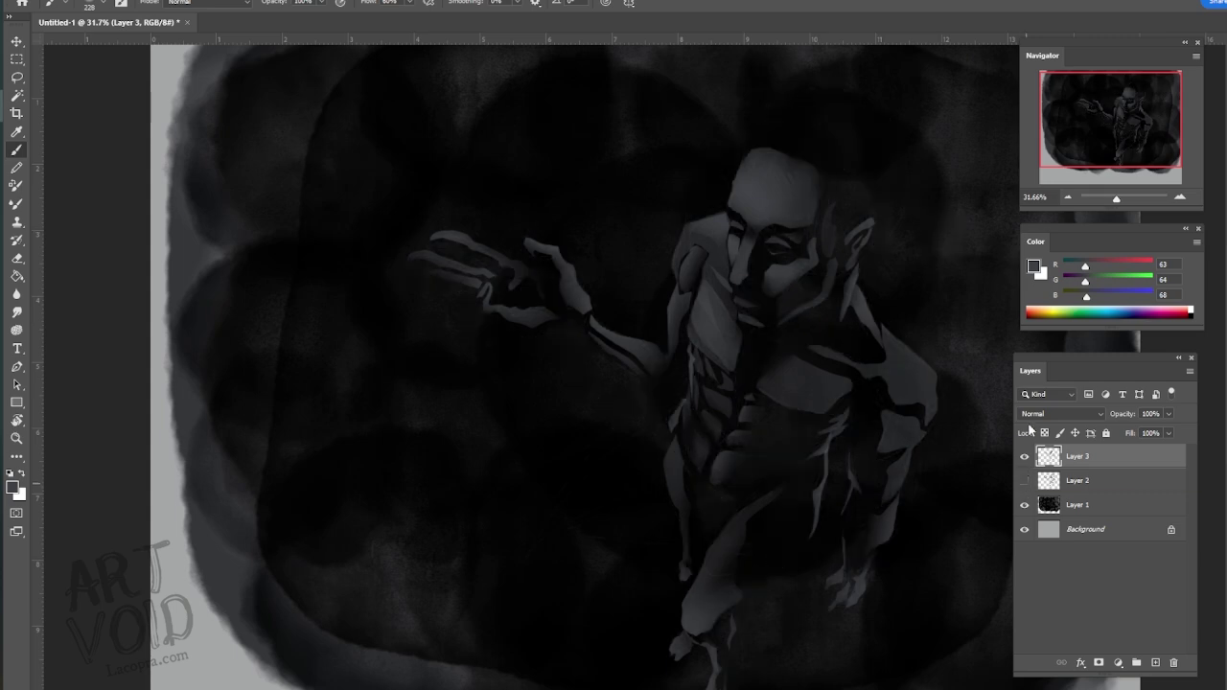
- Sample a dark gray from the far shoulder, choose a smaller brush, and paint over the gap in that shoulder
left_click(21, 132)
left_click(689, 248)
key("b")
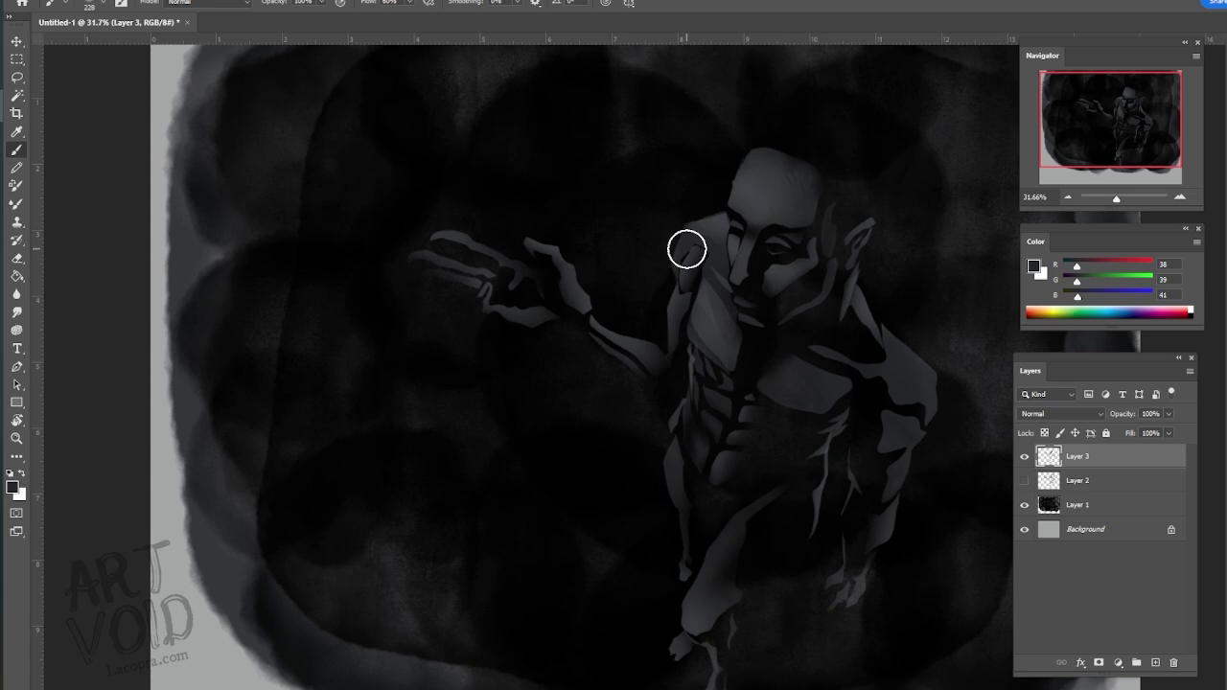
left_click(101, 5)
left_click(106, 45)
left_click_drag(689, 269, 694, 247)
- Paint dark gray over the gaps in the chest, shoulder, near arm and outstretched hand, undo a stray stroke, and clean up with the Eraser
mouse_move(743, 364)
left_mouse_down()
mouse_move(710, 289)
mouse_move(770, 270)
mouse_move(755, 341)
mouse_move(792, 354)
mouse_move(761, 370)
left_mouse_up()
left_click_drag(870, 332, 881, 360)
left_click_drag(898, 457, 850, 534)
left_click_drag(881, 436, 887, 411)
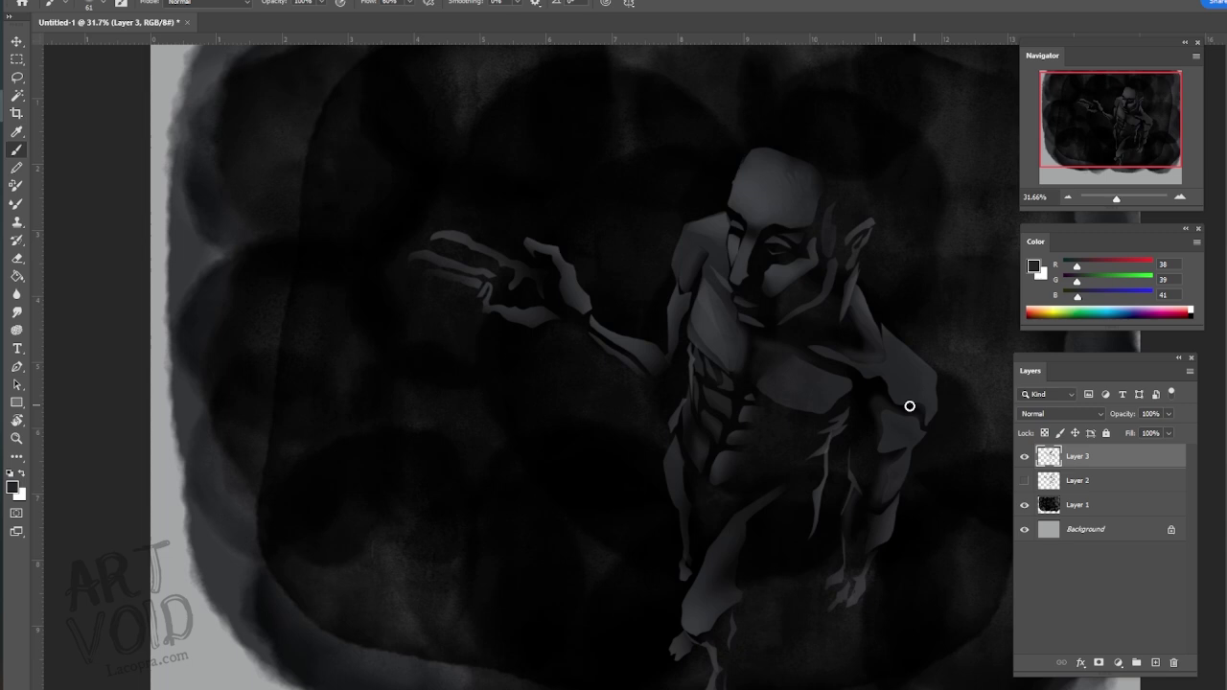
key("ctrl+z")
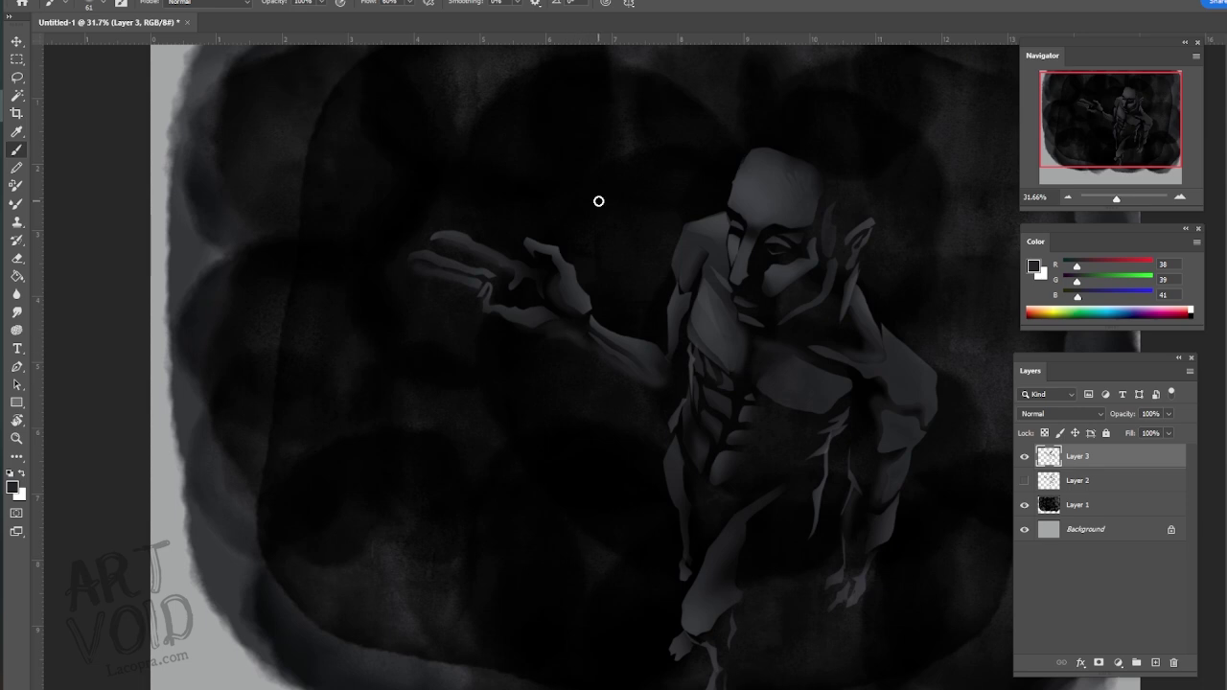
key("e")
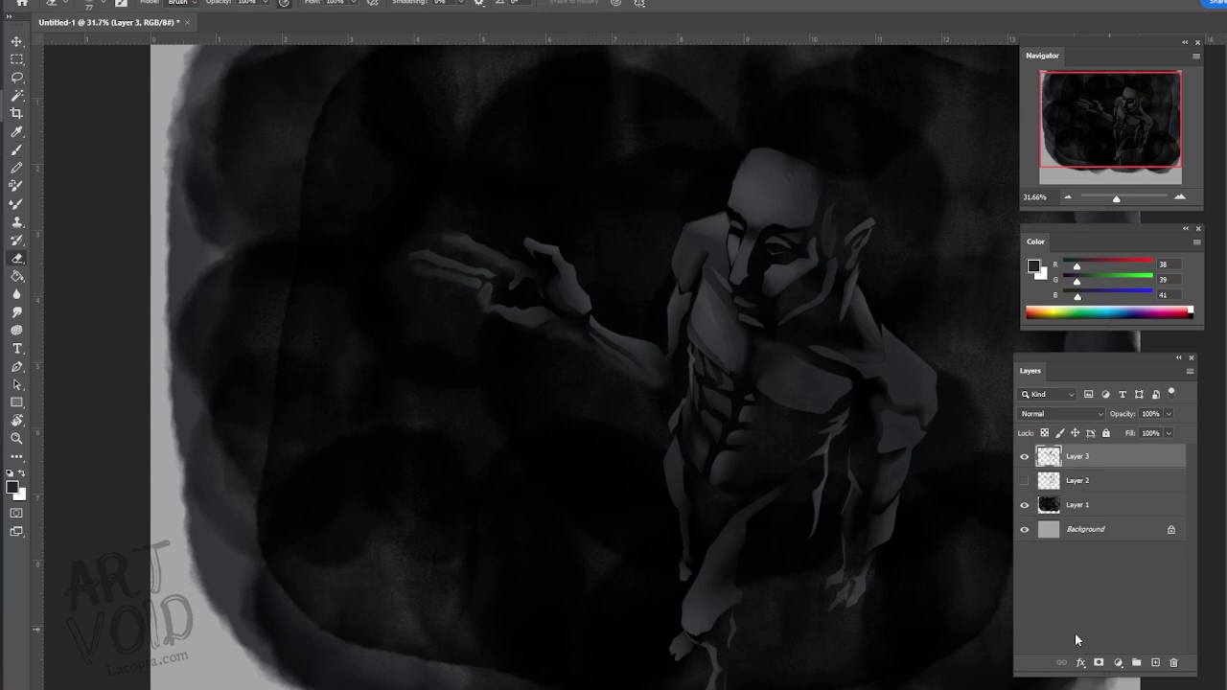
- On a new layer, lasso a loincloth shape around the hips, paint it dark red (RGB 124, 39, 41), and deselect
left_click_drag(1119, 260, 1106, 264)
left_click(1155, 662)
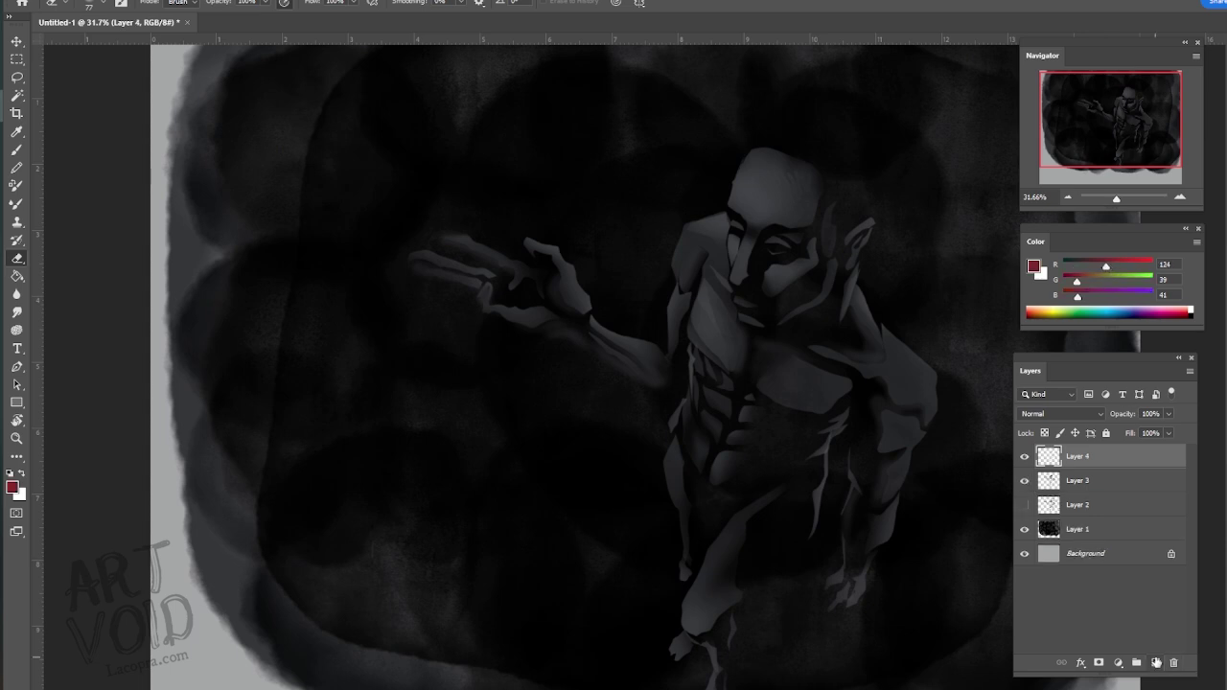
key("l")
mouse_move(685, 393)
left_mouse_down()
mouse_move(691, 462)
mouse_move(722, 498)
mouse_move(827, 472)
mouse_move(730, 522)
mouse_move(709, 552)
mouse_move(691, 540)
mouse_move(685, 397)
mouse_move(693, 471)
mouse_move(744, 491)
mouse_move(700, 569)
mouse_move(701, 526)
left_mouse_up()
key("b")
left_click(102, 3)
left_click(119, 44)
key("ctrl+d")
- Lasso the outline of long wavy hair around the head, including strands over the face, shoulders and chest
key("l")
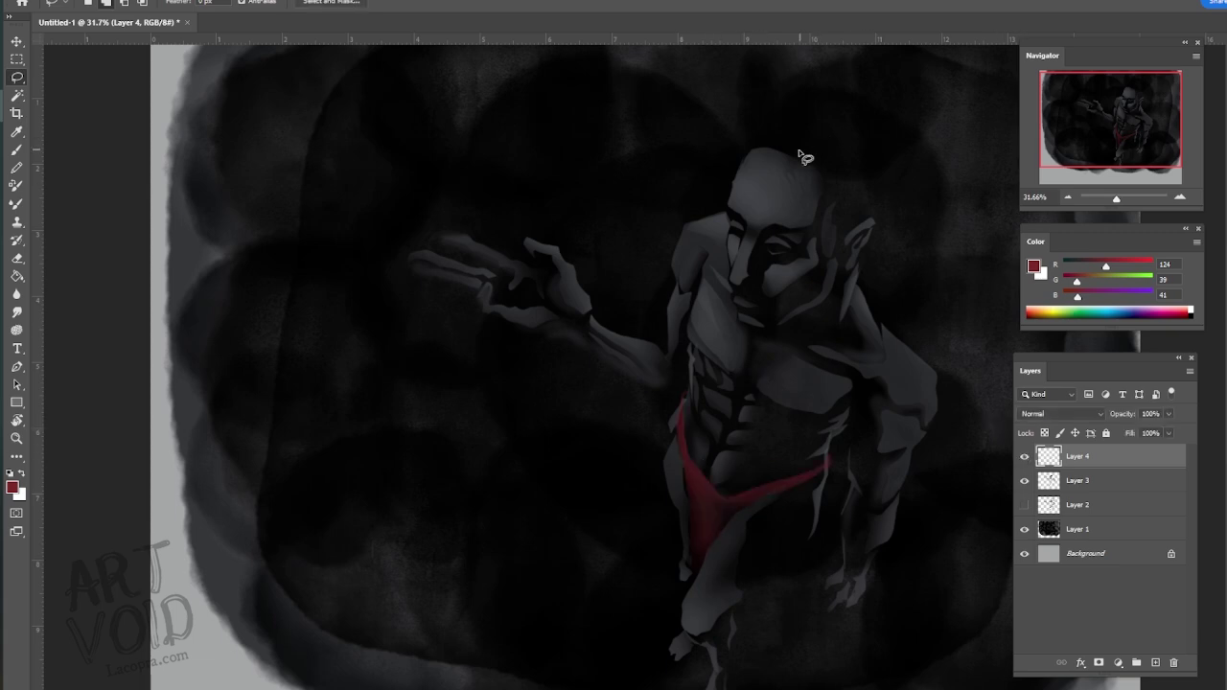
left_click_drag(775, 145, 812, 259)
mouse_move(809, 347)
left_mouse_down()
mouse_move(791, 427)
mouse_move(882, 333)
mouse_move(884, 221)
mouse_move(776, 146)
mouse_move(730, 206)
mouse_move(780, 125)
mouse_move(860, 122)
mouse_move(898, 181)
mouse_move(921, 312)
mouse_move(890, 294)
mouse_move(903, 341)
mouse_move(880, 287)
mouse_move(906, 288)
mouse_move(884, 205)
left_mouse_up()
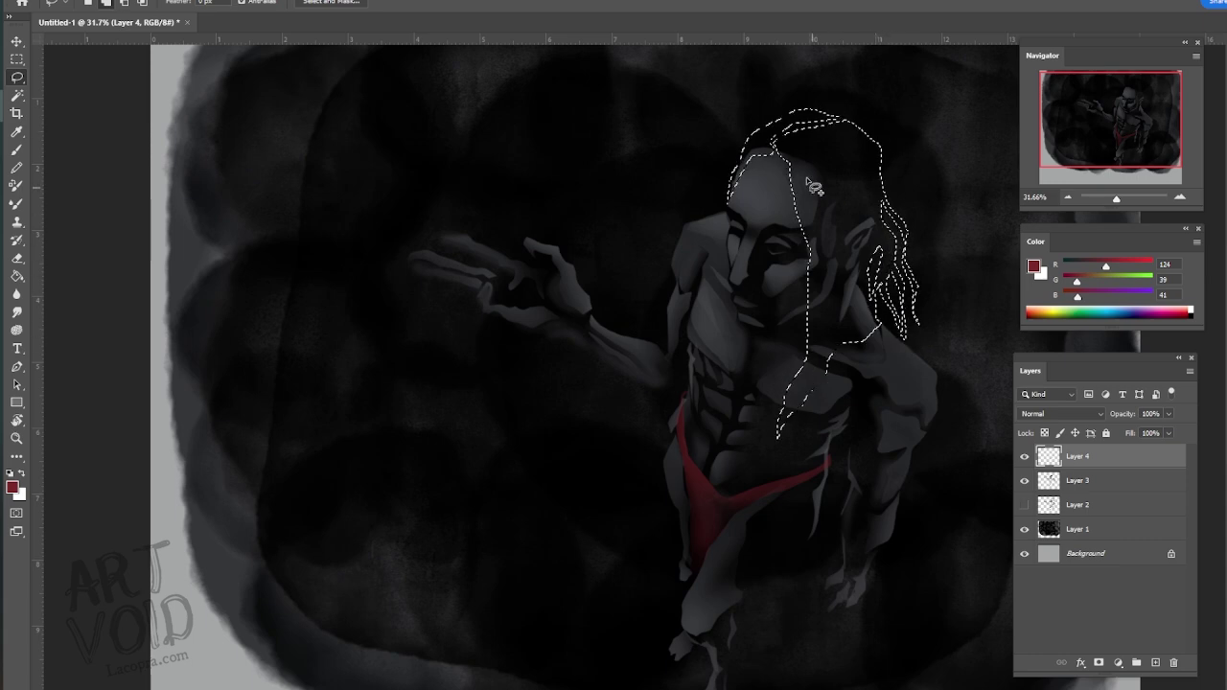
mouse_move(775, 145)
left_mouse_down()
mouse_move(781, 203)
mouse_move(788, 153)
mouse_move(776, 134)
left_mouse_up()
mouse_move(803, 195)
left_mouse_down()
mouse_move(797, 321)
mouse_move(758, 365)
mouse_move(815, 232)
left_mouse_up()
mouse_move(794, 336)
left_mouse_down()
mouse_move(750, 360)
mouse_move(767, 365)
left_mouse_up()
mouse_move(755, 206)
left_mouse_down()
mouse_move(714, 272)
mouse_move(723, 324)
mouse_move(752, 203)
left_mouse_up()
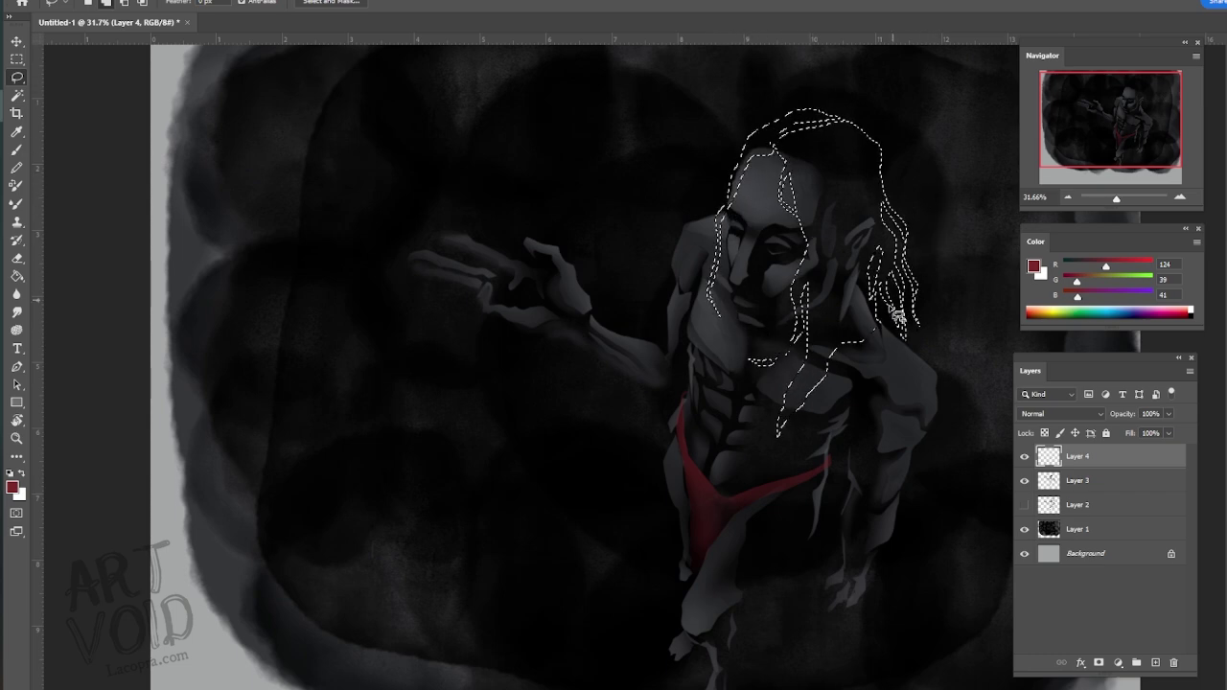
mouse_move(880, 325)
left_mouse_down()
mouse_move(824, 406)
mouse_move(880, 285)
mouse_move(895, 329)
mouse_move(874, 307)
mouse_move(929, 282)
mouse_move(883, 308)
mouse_move(883, 279)
mouse_move(881, 313)
mouse_move(885, 299)
mouse_move(899, 331)
left_mouse_up()
mouse_move(849, 368)
left_mouse_down()
mouse_move(816, 407)
mouse_move(896, 327)
mouse_move(823, 367)
mouse_move(849, 361)
mouse_move(905, 307)
mouse_move(919, 345)
mouse_move(885, 316)
mouse_move(865, 389)
mouse_move(878, 328)
left_mouse_up()
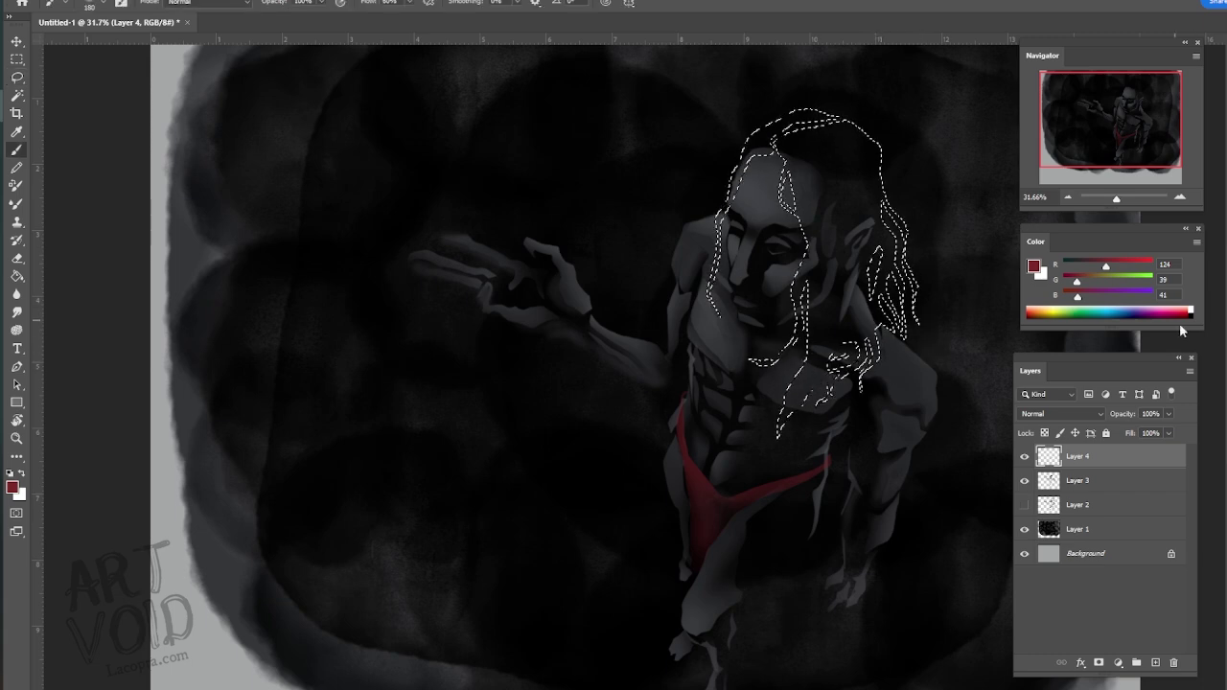
- Paint the selected hair shape with the default black and clear the selection
key("b")
key("d")
mouse_move(813, 194)
left_mouse_down()
mouse_move(813, 419)
mouse_move(863, 345)
mouse_move(879, 188)
mouse_move(905, 179)
mouse_move(912, 310)
left_mouse_up()
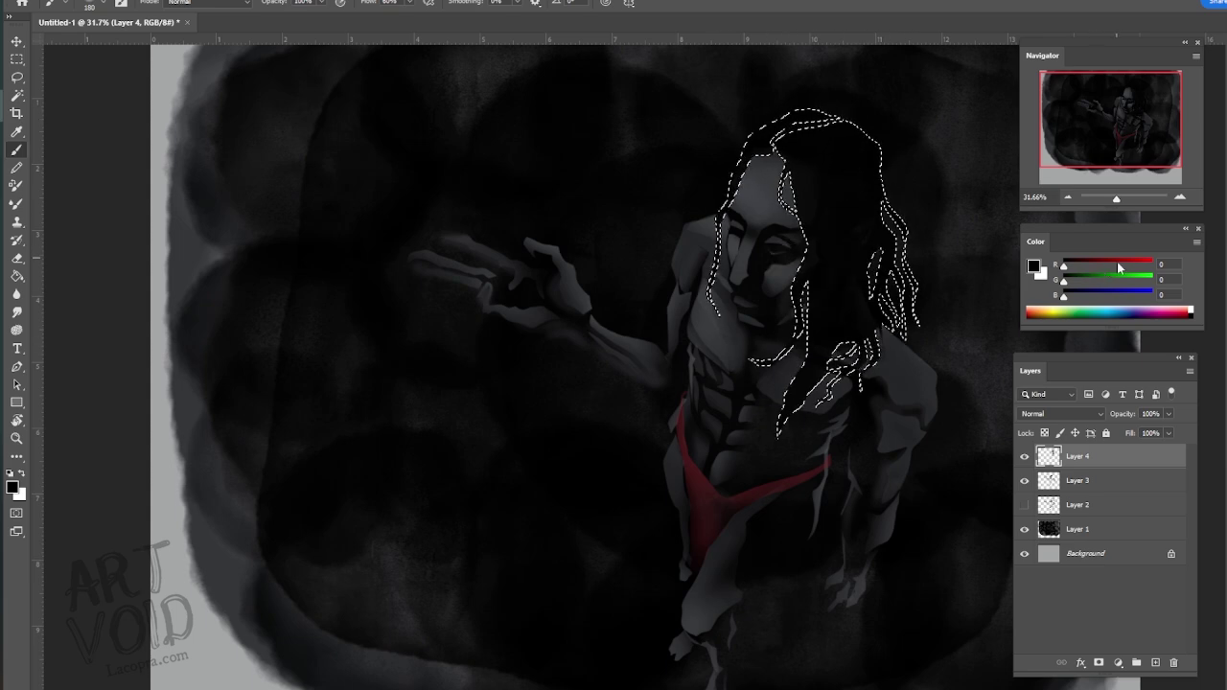
key("ctrl+d")
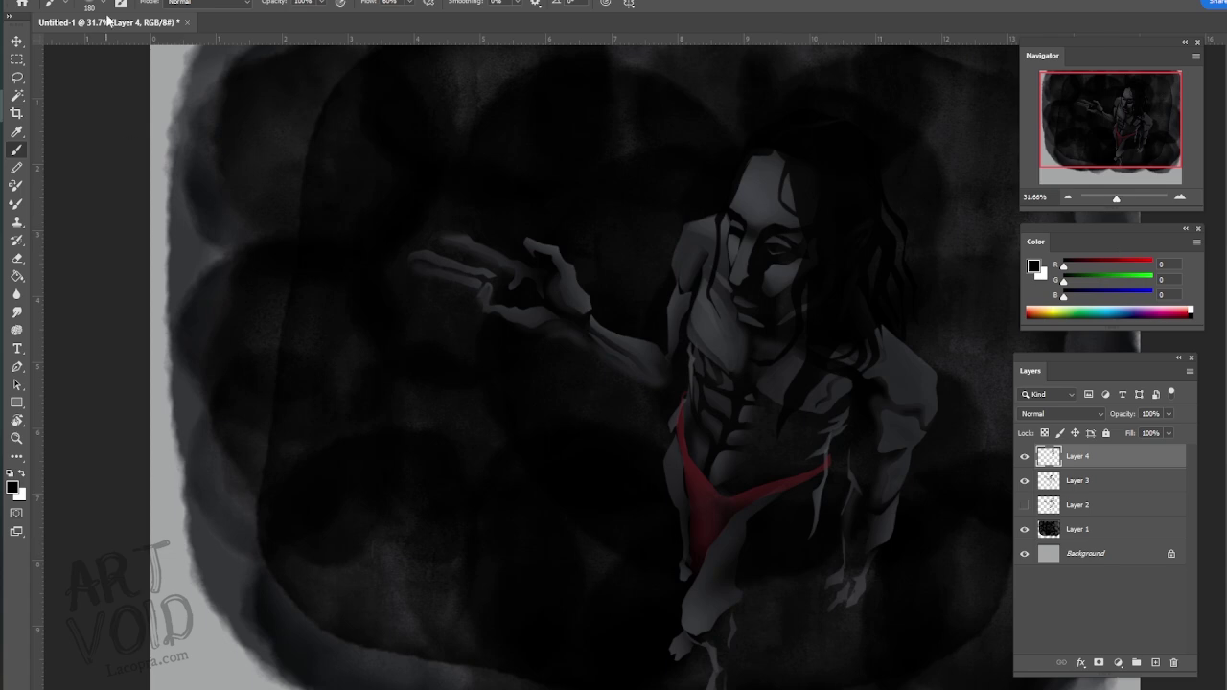
- With the Mixer Brush at size 31 and gray RGB 73, 73, 73, paint the eyeballs of both eyes at 50% zoom
left_click(104, 4)
left_click(94, 416)
left_click(16, 204)
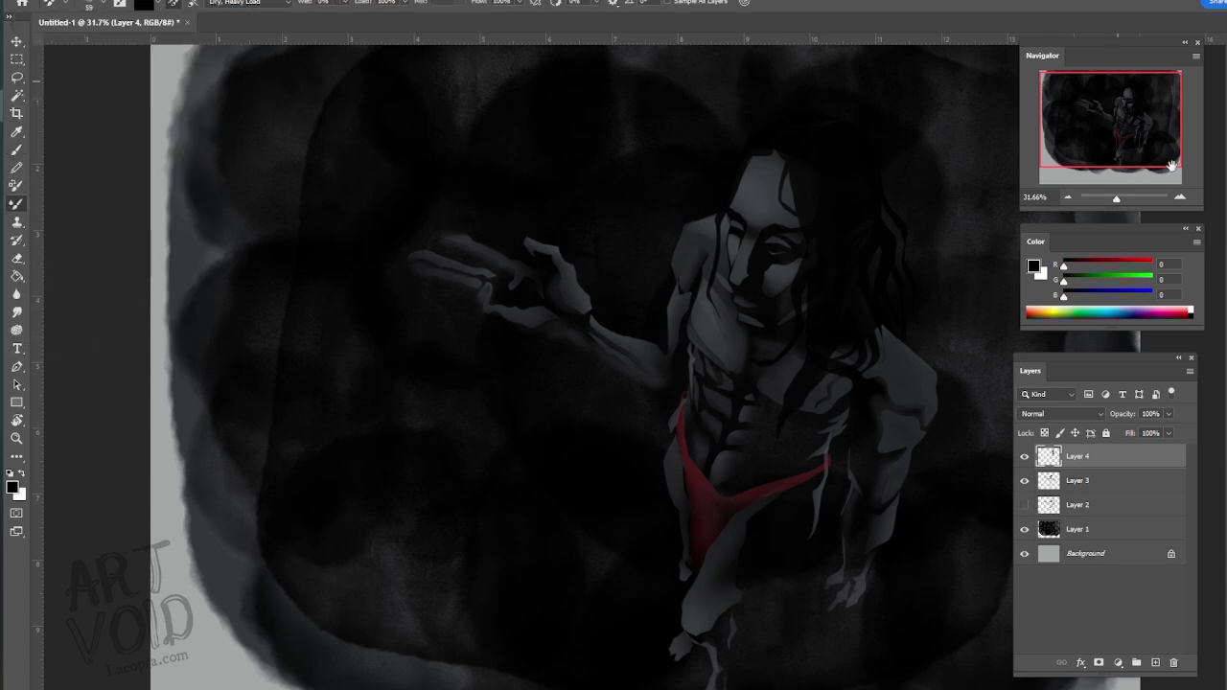
left_click(1179, 198)
left_click(1179, 197)
left_click_drag(1121, 130, 1143, 112)
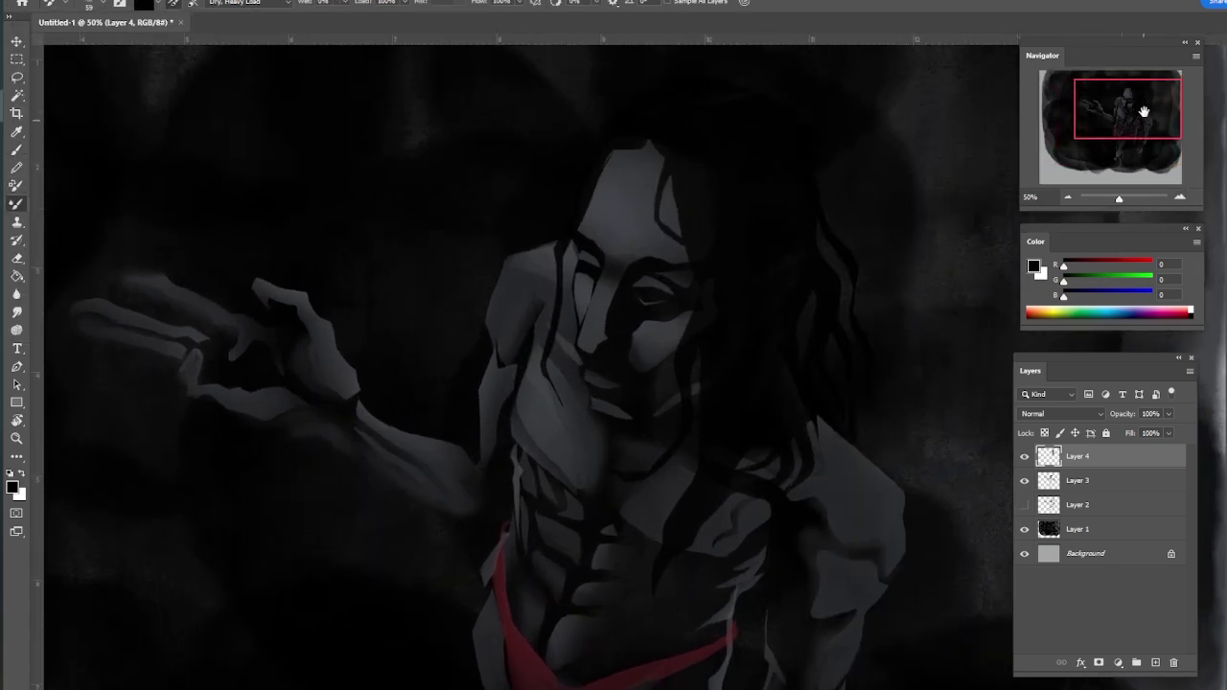
left_click(1035, 267)
left_click(930, 248)
key("Return")
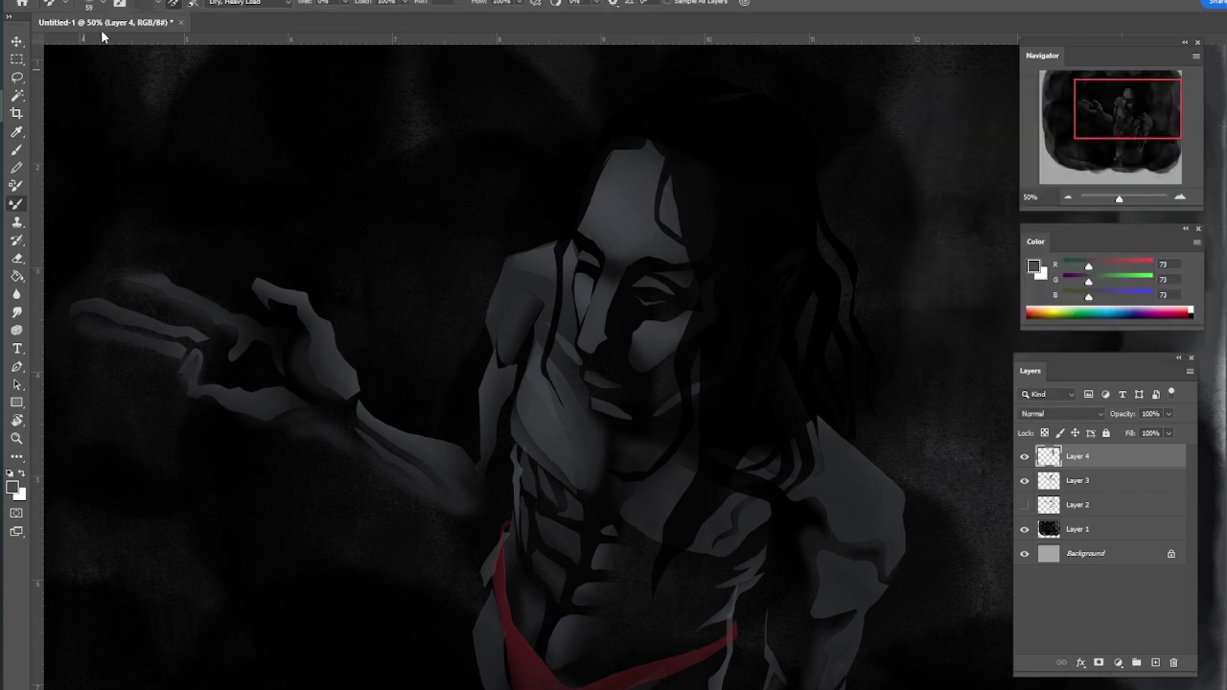
left_click(103, 4)
left_click_drag(106, 45, 93, 45)
left_click(582, 269)
- Define the eyelids and eyebrows of both eyes with the default black
key("d")
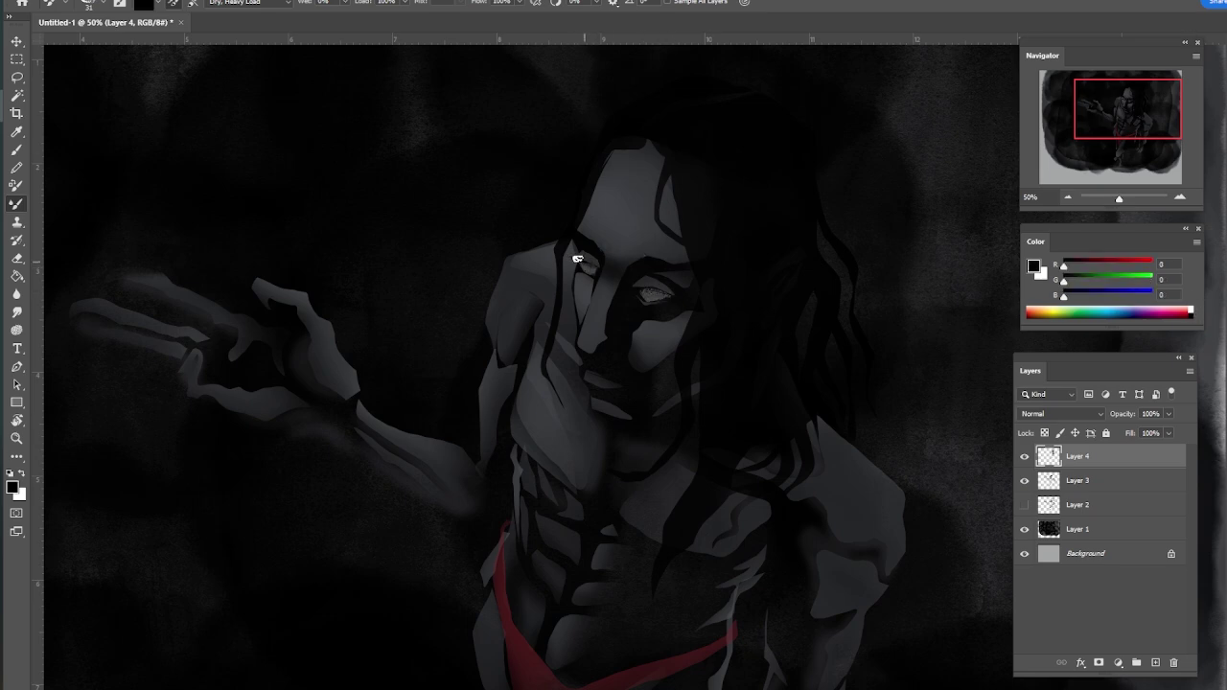
left_click_drag(641, 286, 652, 289)
left_click_drag(645, 257, 682, 261)
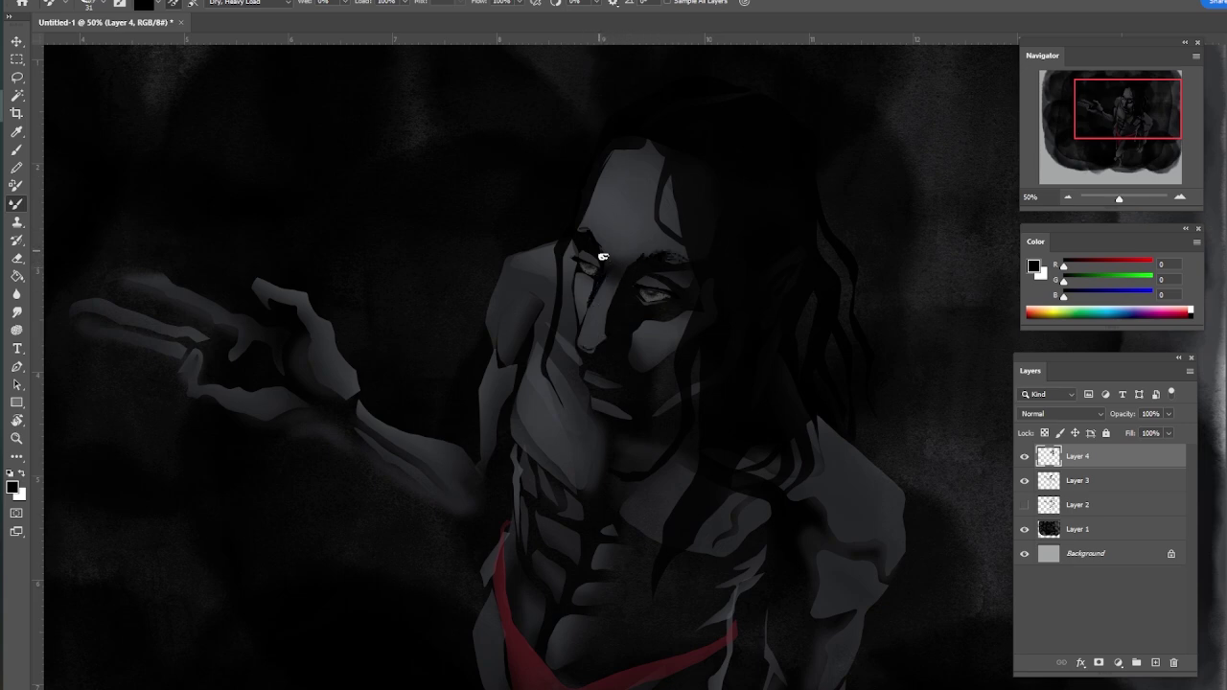
- Draw thin black hair strands along the hairline and over the forehead
mouse_move(671, 146)
left_mouse_down()
mouse_move(663, 200)
mouse_move(683, 236)
left_mouse_up()
left_click_drag(667, 180, 680, 230)
left_click_drag(623, 152, 592, 197)
left_click_drag(631, 150, 589, 207)
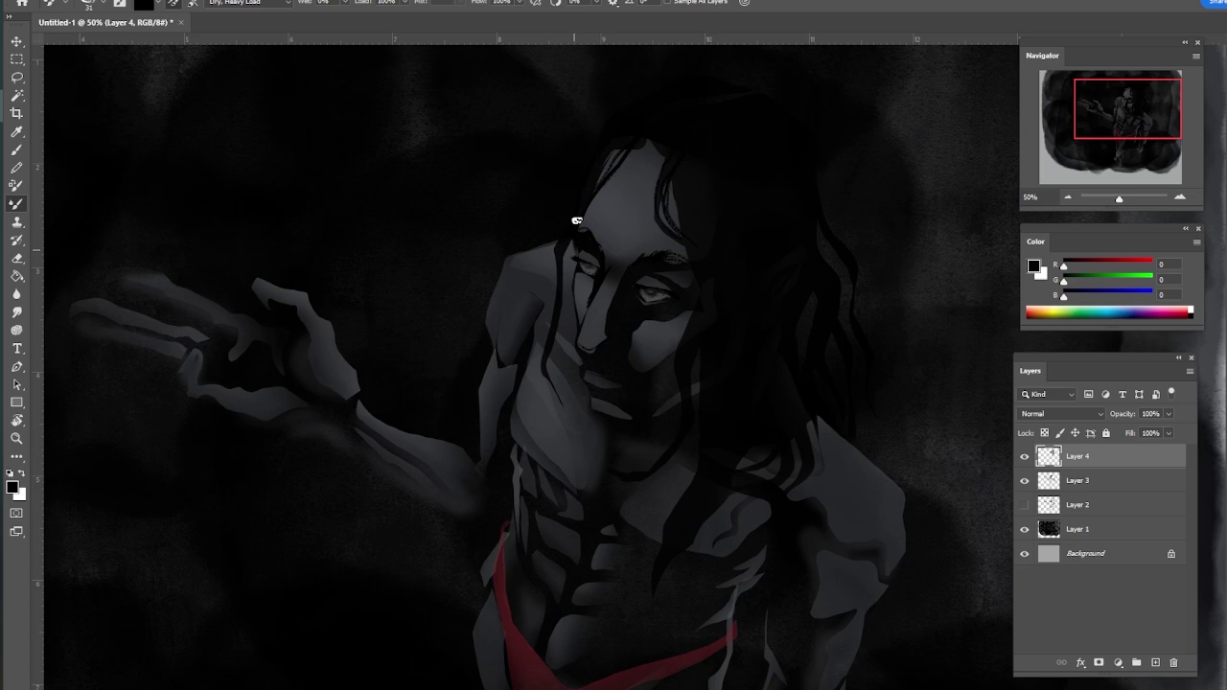
- Sample gray RGB 49, 50, 53 from the face and hatch the shadowed side of the nose, the cheek and the upper lip
left_click(1033, 266)
left_click(577, 355)
key("Return")
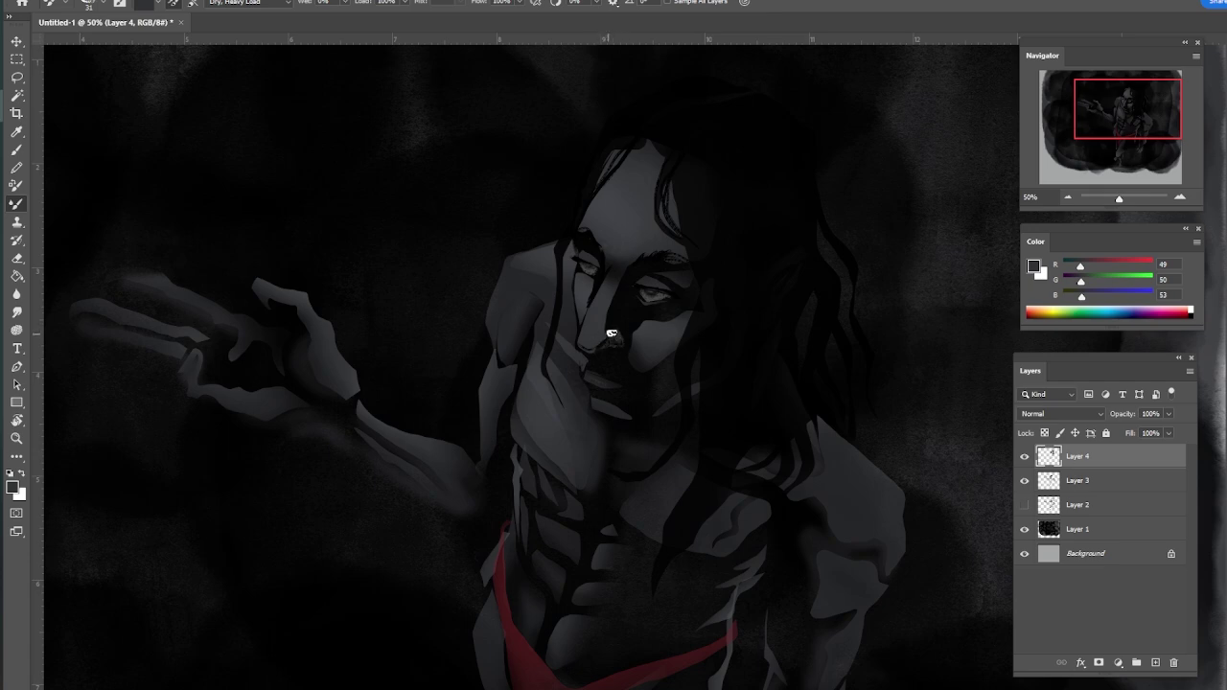
mouse_move(635, 322)
left_mouse_down()
mouse_move(678, 292)
mouse_move(667, 311)
mouse_move(631, 313)
left_mouse_up()
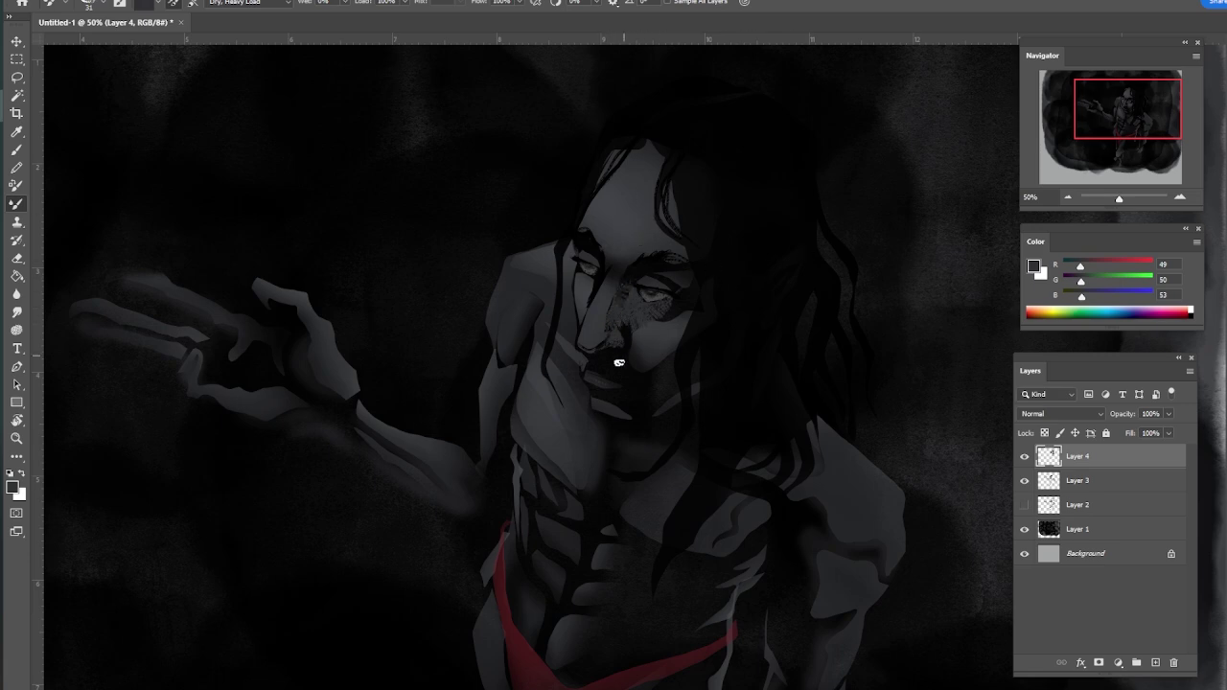
left_click_drag(634, 386, 630, 332)
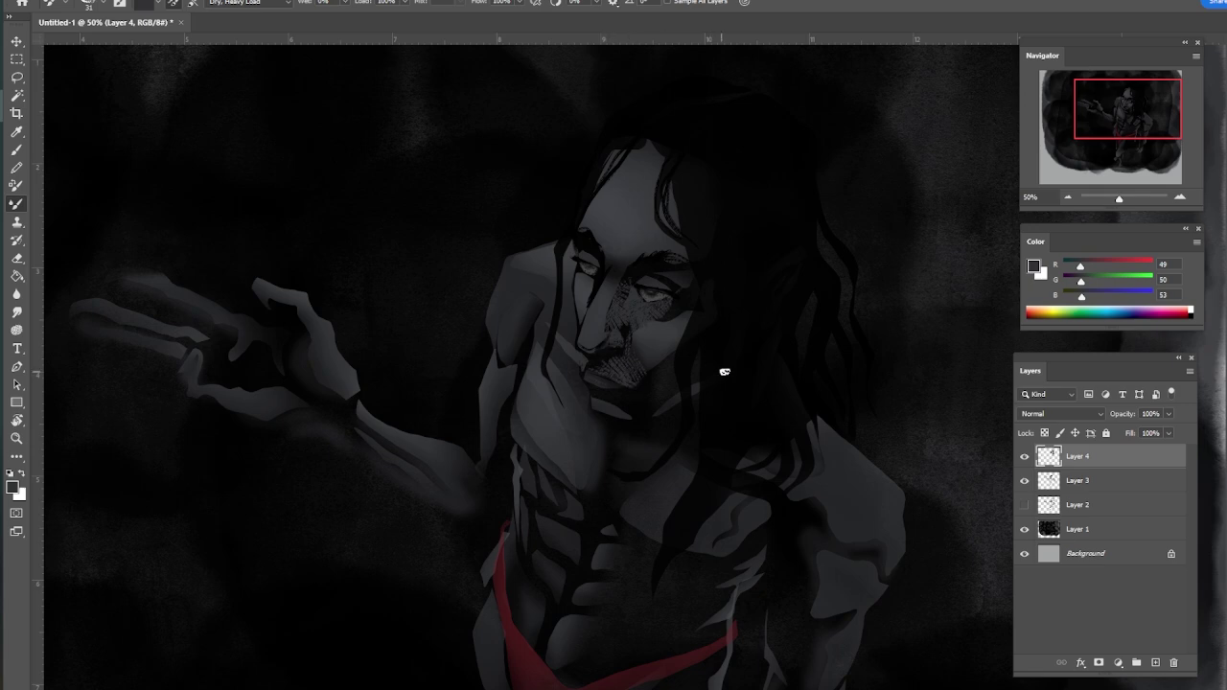
- Pick near-black RGB 4, 4, 5 and darken the mouth area and the fold beneath the near eye
left_click(1034, 266)
left_click(954, 288)
left_click(1167, 113)
left_click_drag(589, 372, 627, 387)
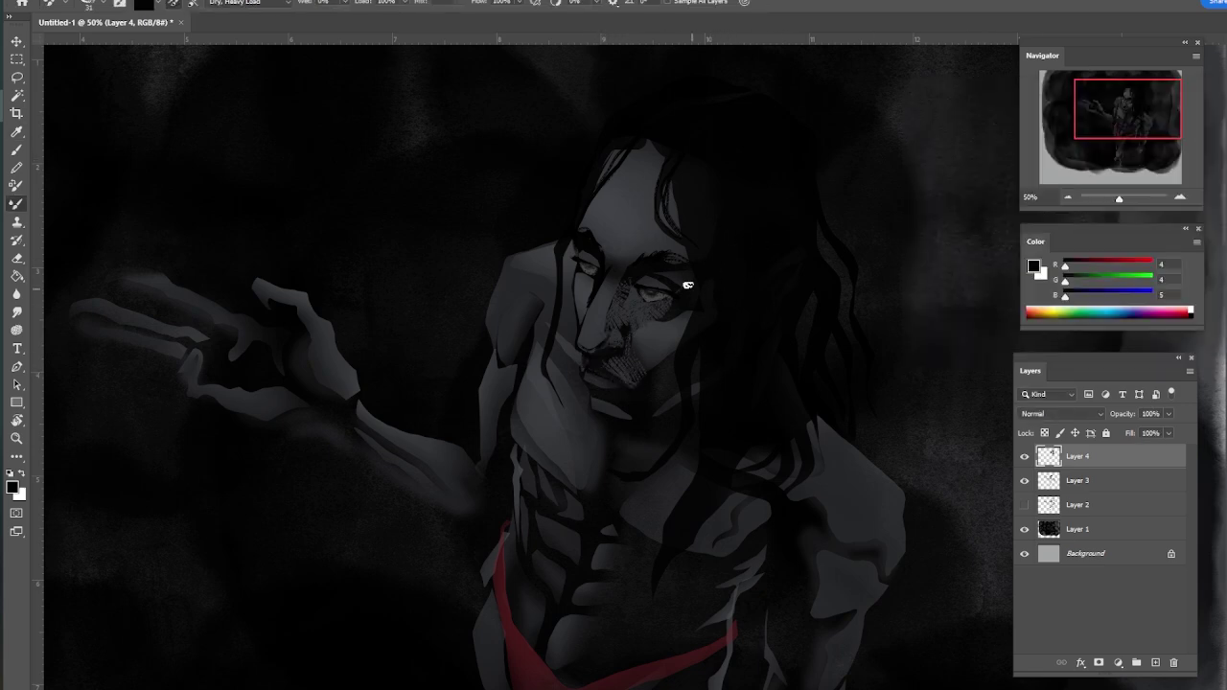
left_click_drag(675, 293, 644, 308)
- Set the color to gray RGB 49, 50, 52 and shade the area beside the nostril and mouth corner
left_click(1035, 267)
left_click(935, 264)
left_click(1212, 115)
mouse_move(627, 378)
left_mouse_down()
mouse_move(621, 364)
mouse_move(638, 347)
left_mouse_up()
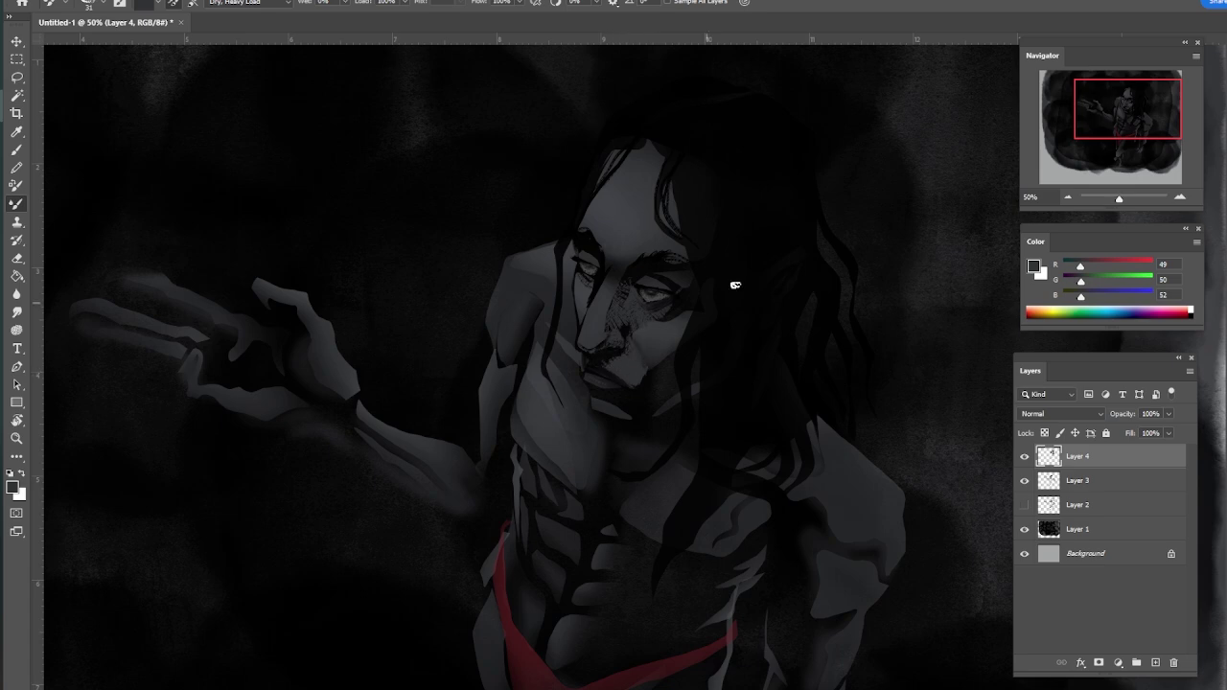
- Sample the darker tones RGB 30, 32, 33 and 11, 12, 13 around the mouth and blend the shading there
left_click(1035, 268)
left_click(621, 372)
key("Return")
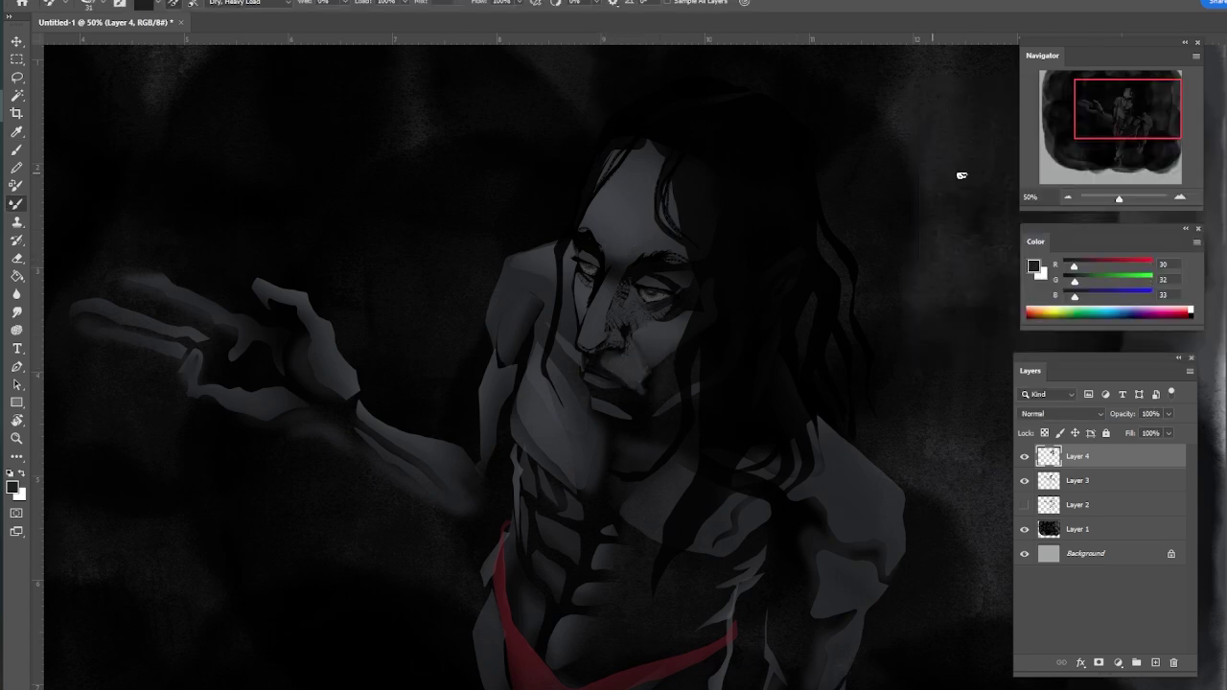
left_click(1034, 269)
left_click(647, 385)
key("Return")
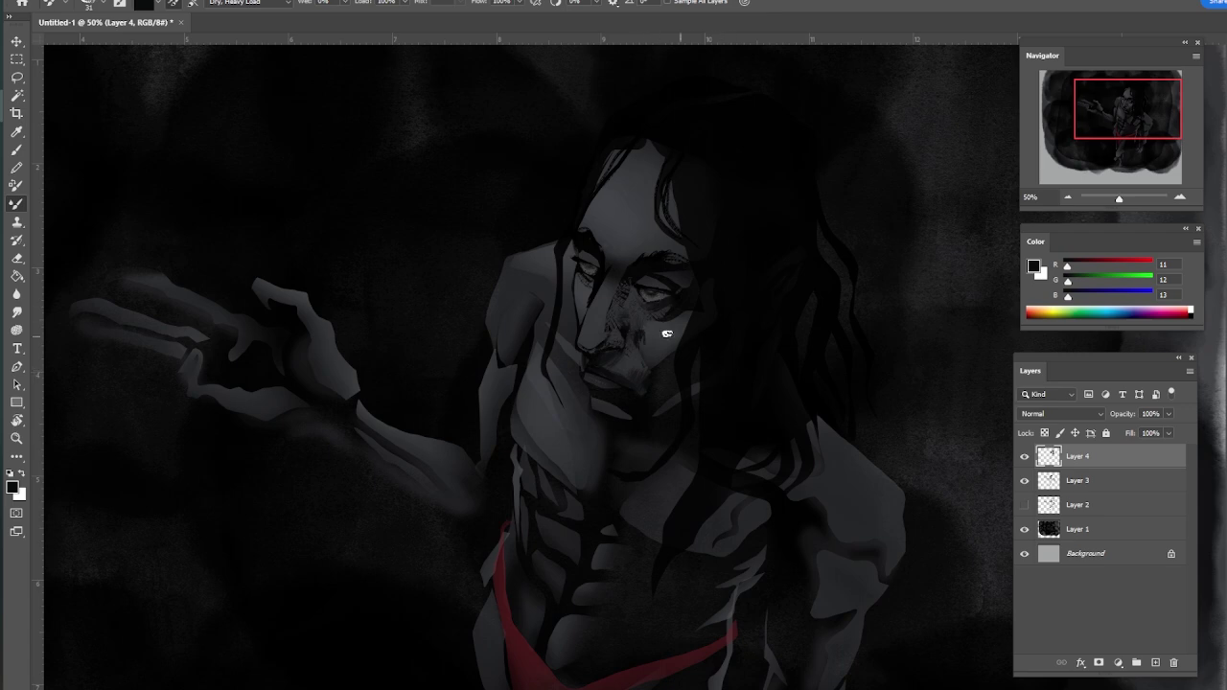
- Model the brow area between the eyes with sampled grays RGB 60, 61, 65 and 25, 26, 27
left_click(1037, 271)
left_click(638, 326)
key("Return")
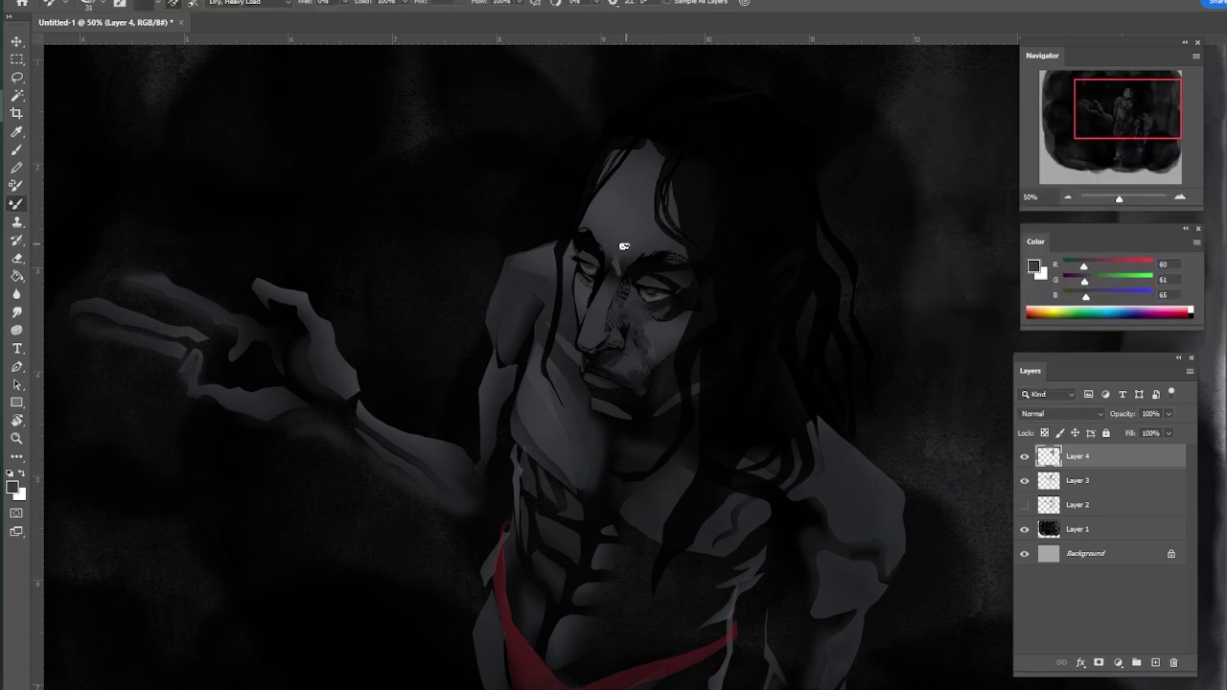
left_click(1034, 265)
left_click(614, 260)
key("Return")
left_click_drag(618, 269, 592, 230)
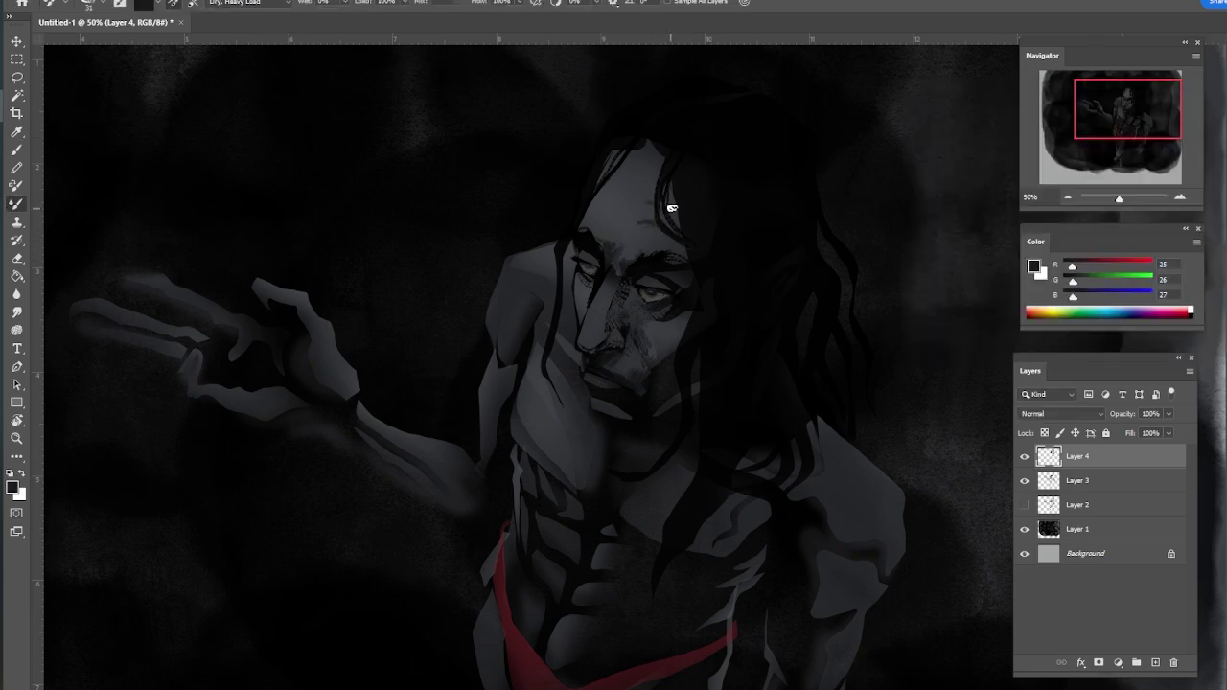
- Sample gray RGB 48, 49, 52 near the mouth and paint the lower cheek, chin and jawline
left_click(1034, 266)
left_click(635, 379)
key("Return")
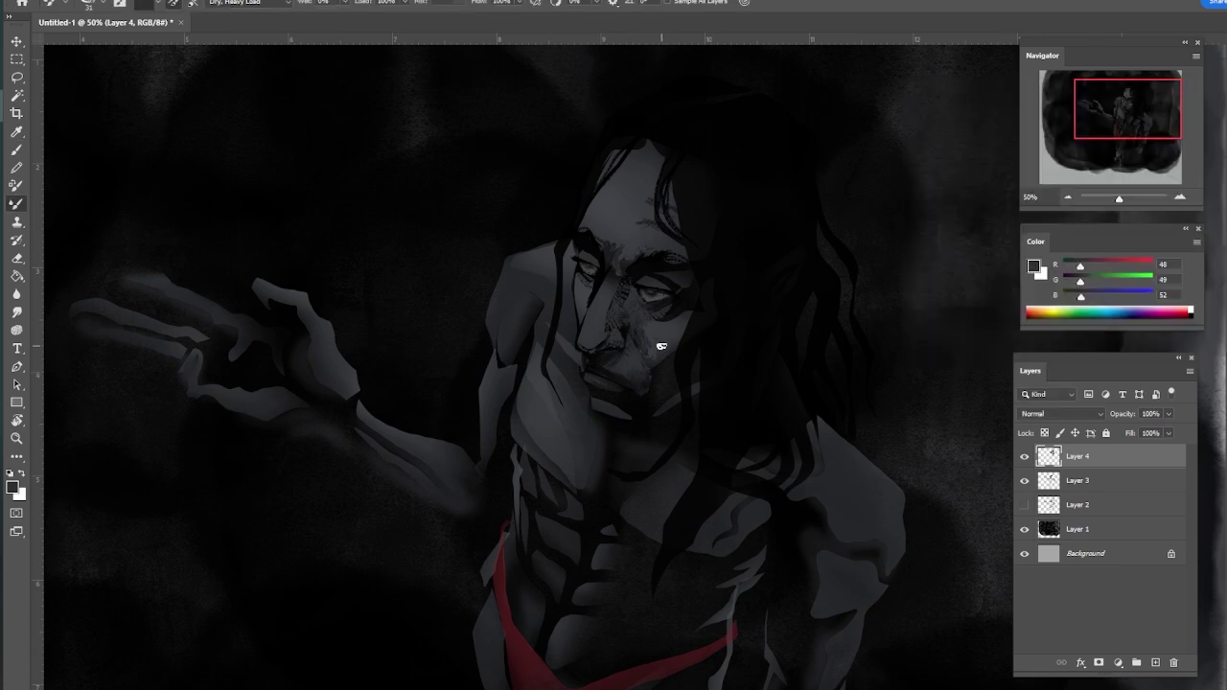
left_click_drag(661, 346, 663, 372)
mouse_move(599, 415)
left_mouse_down()
mouse_move(624, 416)
mouse_move(603, 397)
mouse_move(658, 402)
mouse_move(646, 410)
mouse_move(638, 397)
mouse_move(660, 367)
left_mouse_up()
- Darken the mouth line and the edge of the chin with sampled tones RGB 21, 21, 22 and 3, 3, 3
left_click(1033, 267)
left_click(694, 336)
key("Return")
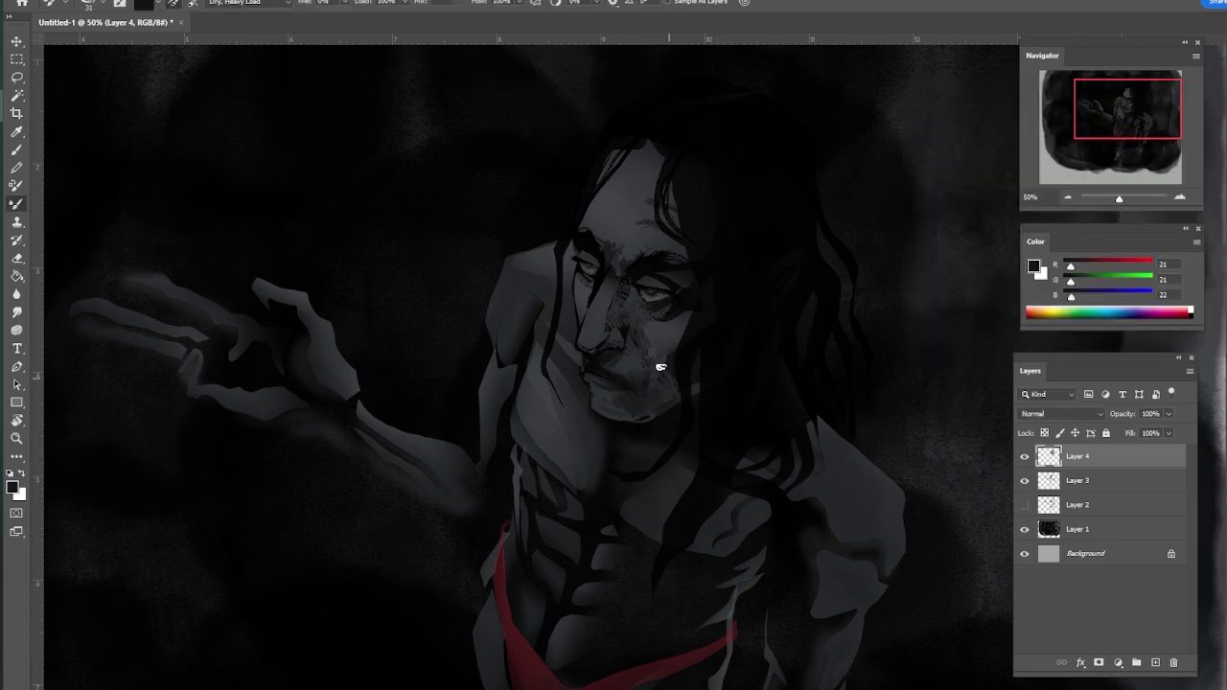
left_click(1034, 269)
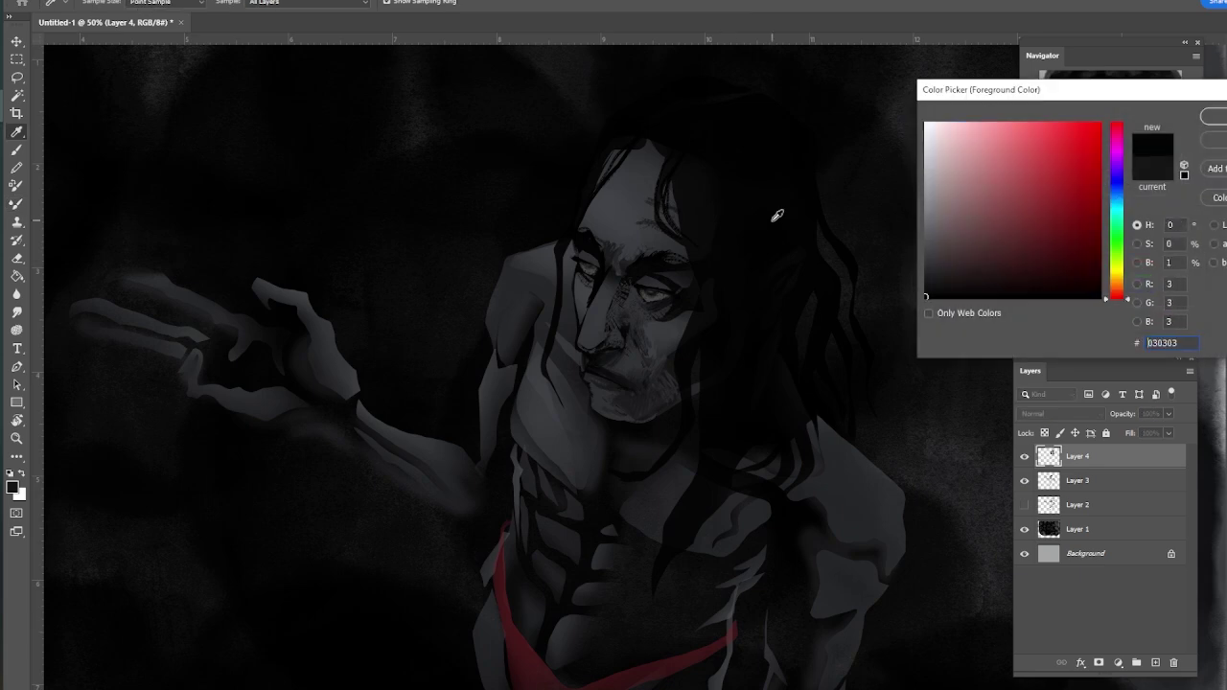
left_click(780, 214)
key("Return")
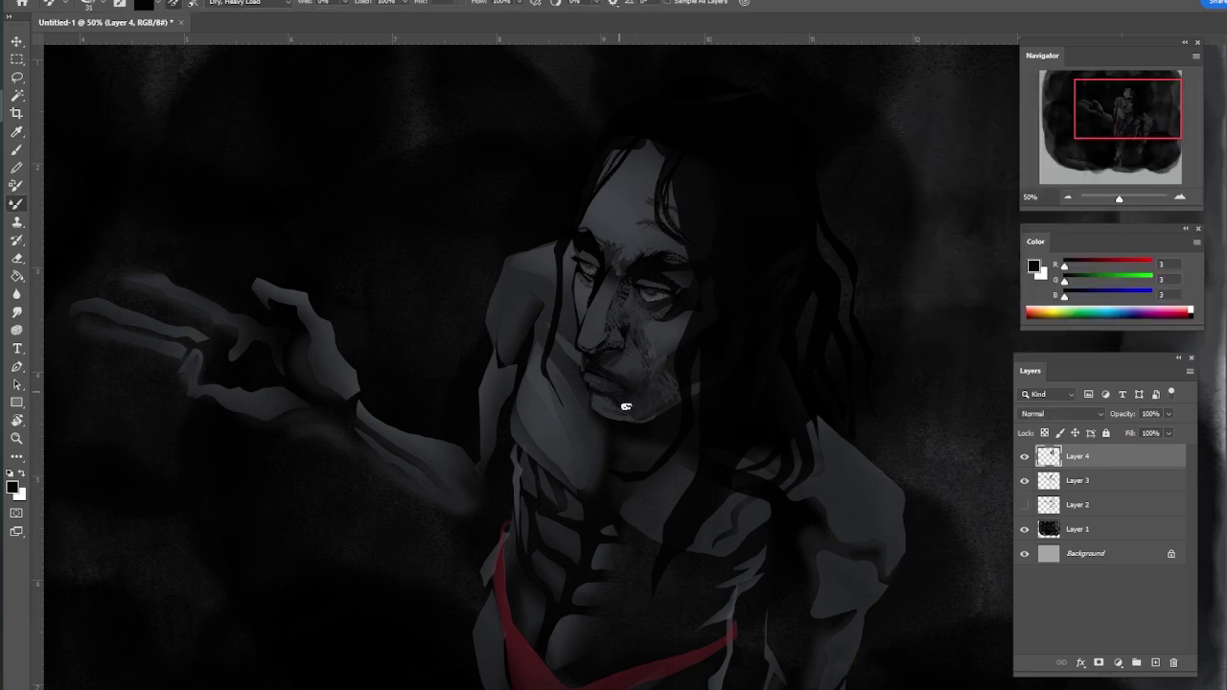
left_click_drag(595, 404, 651, 418)
- Refine the lips and chin with grays RGB 38, 39, 42 and 47, 47, 50 sampled from the lower face
left_click(1034, 269)
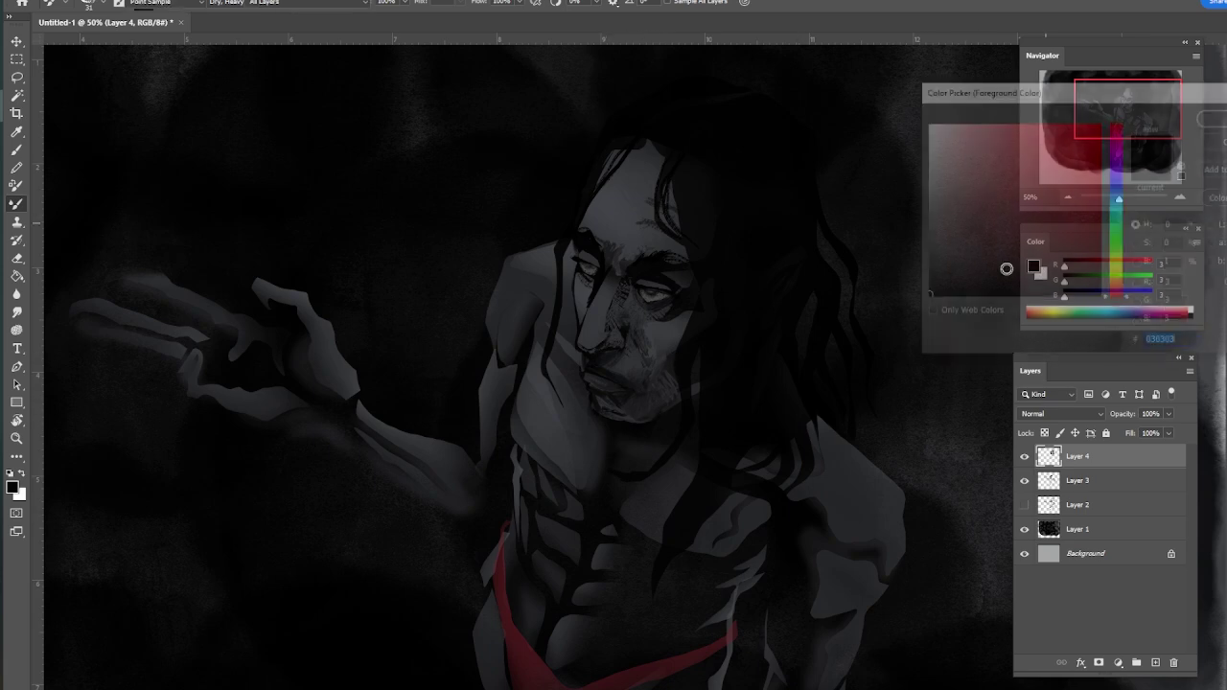
left_click(614, 402)
key("Return")
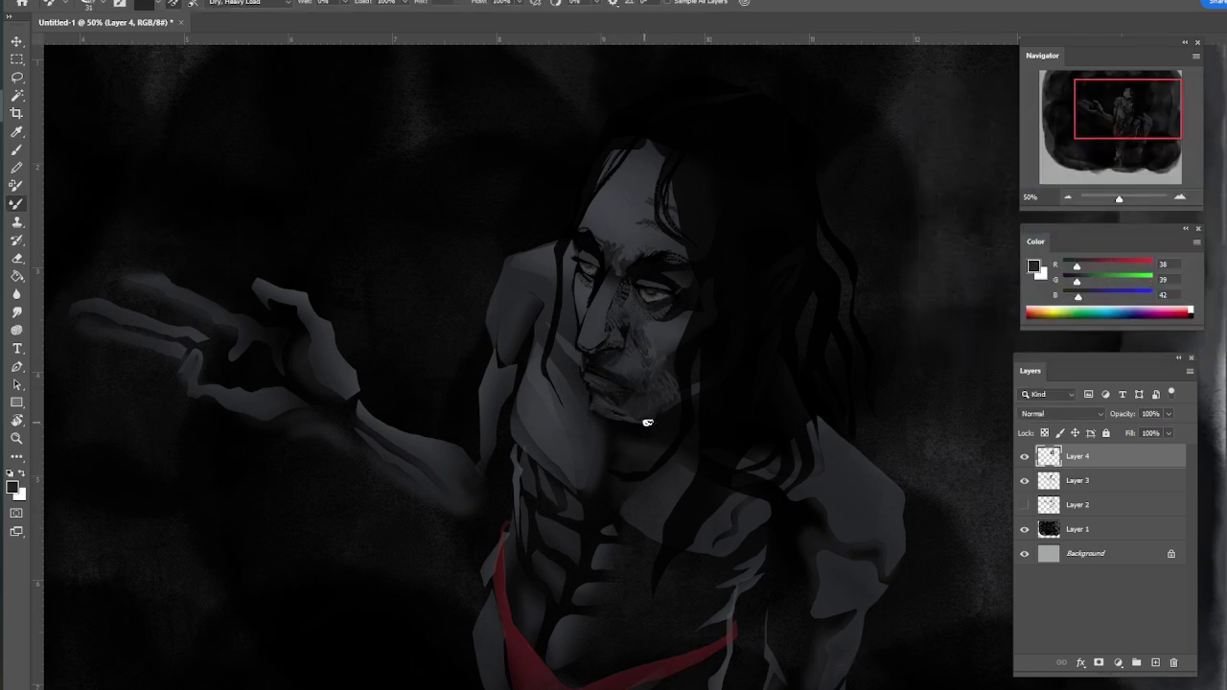
left_click(1034, 270)
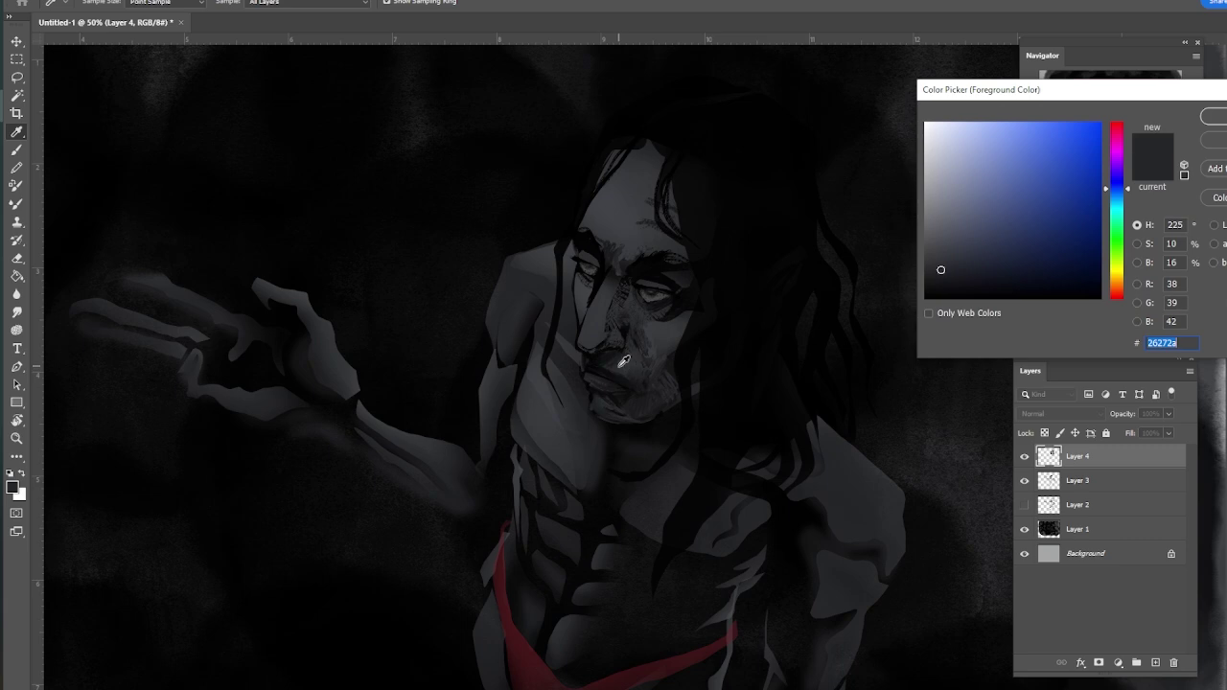
left_click(610, 370)
key("Return")
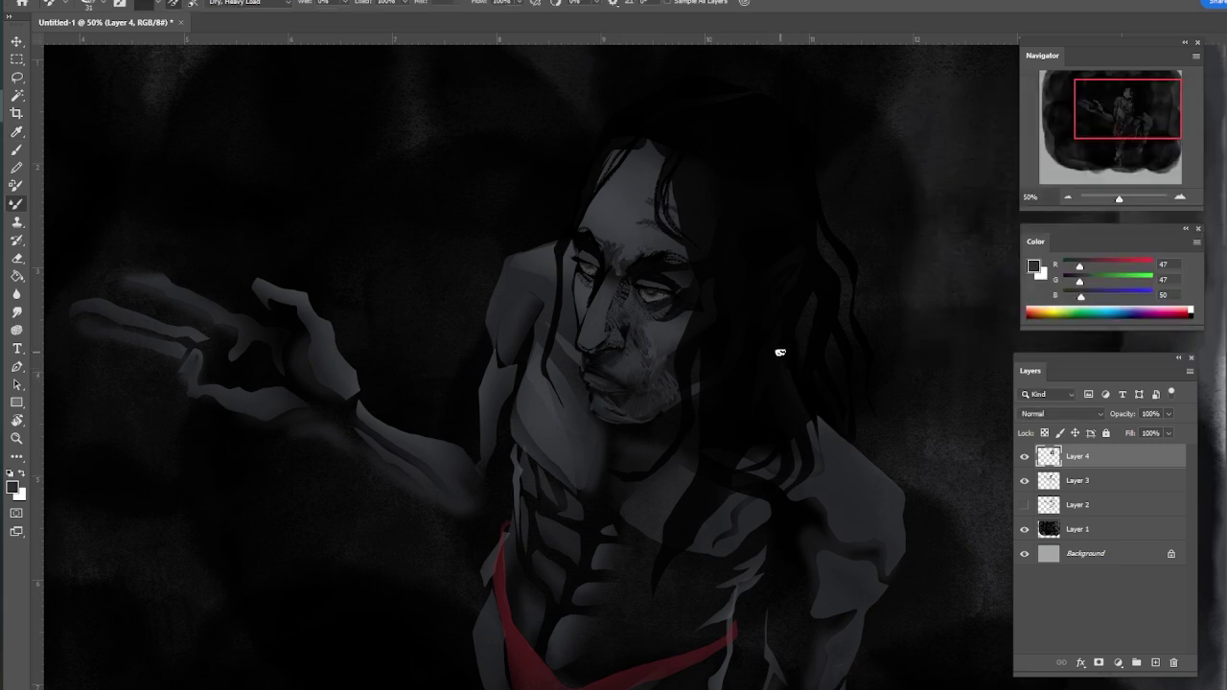
- Lasso the shadow areas around both eyes and darken them with near-black RGB 12, 12, 13 using a 72 px brush
left_click(17, 149)
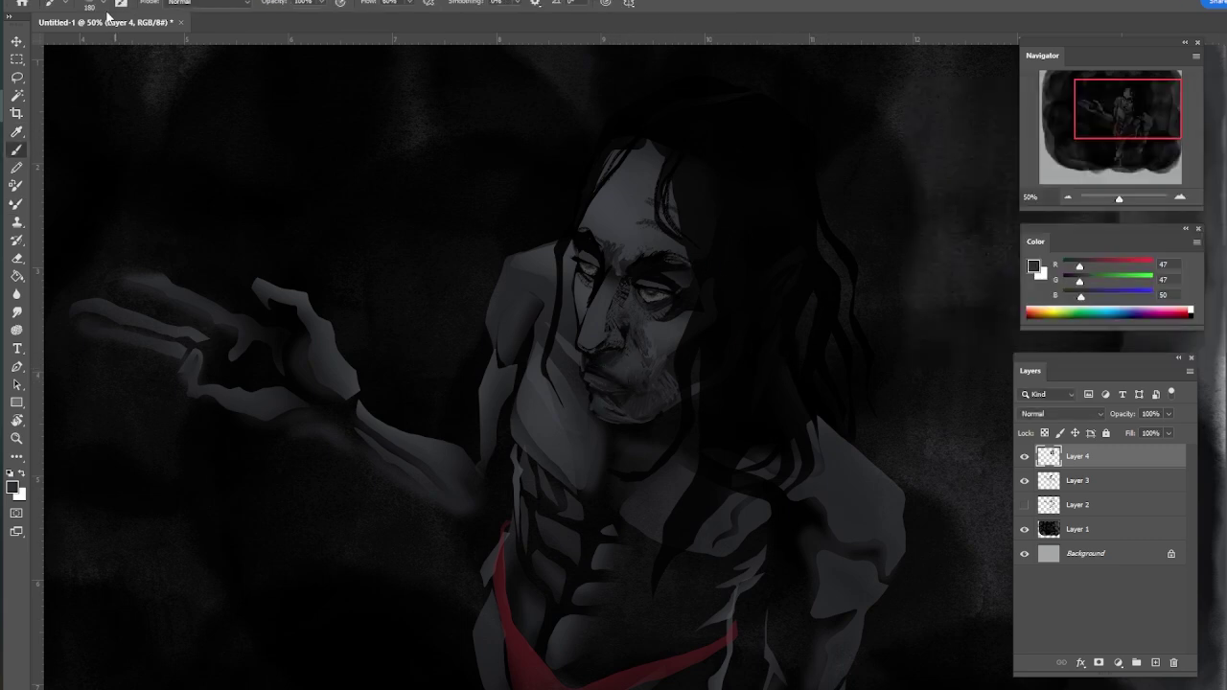
left_click(13, 487)
left_click(934, 287)
left_click(1208, 118)
key("l")
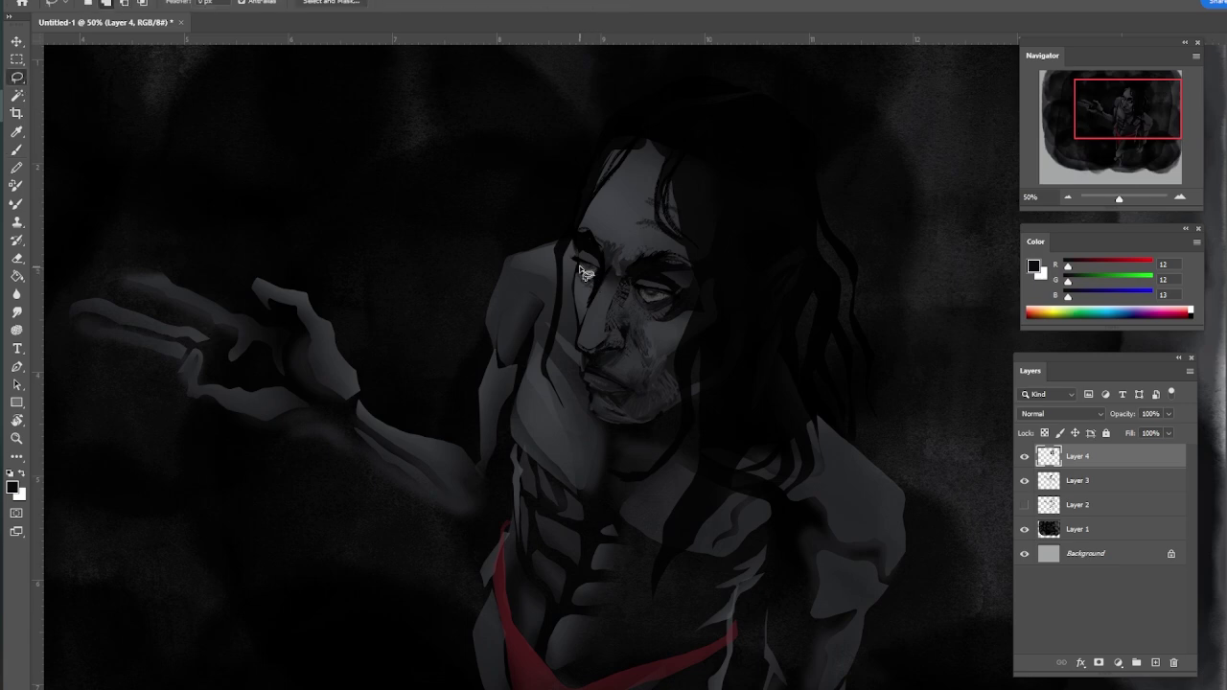
mouse_move(585, 264)
left_mouse_down()
mouse_move(654, 315)
mouse_move(680, 308)
mouse_move(692, 286)
mouse_move(670, 259)
mouse_move(605, 280)
mouse_move(613, 297)
mouse_move(614, 276)
mouse_move(665, 292)
left_mouse_up()
key("b")
key("l")
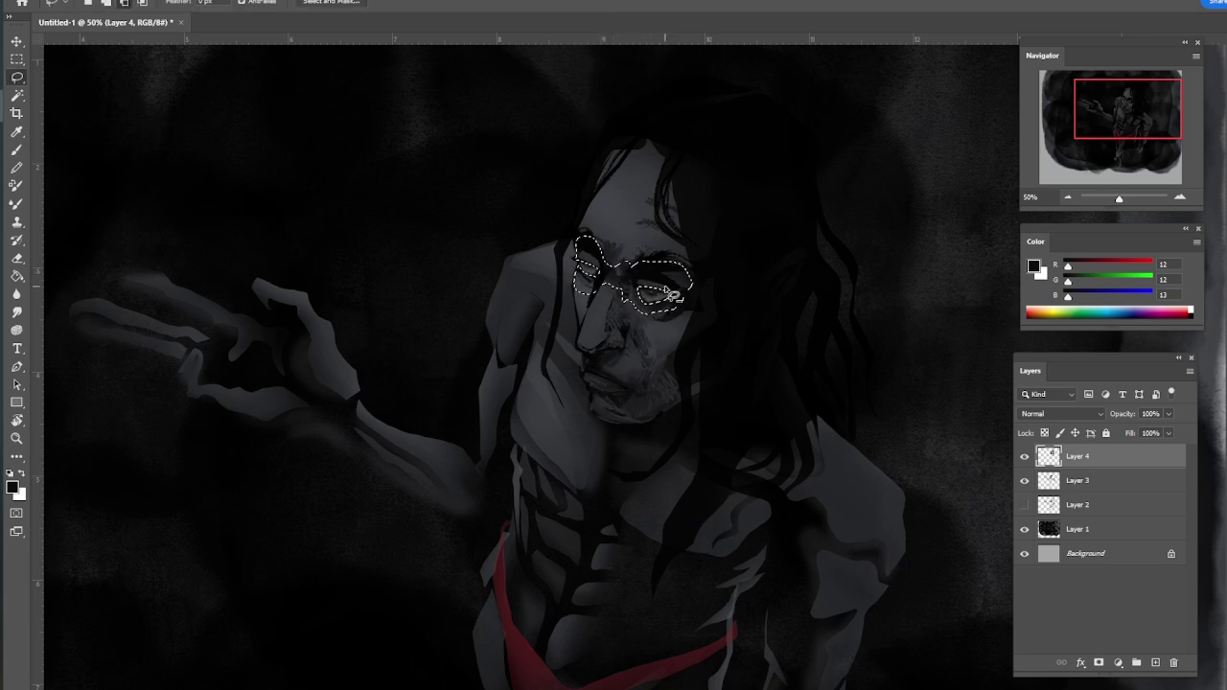
key("b")
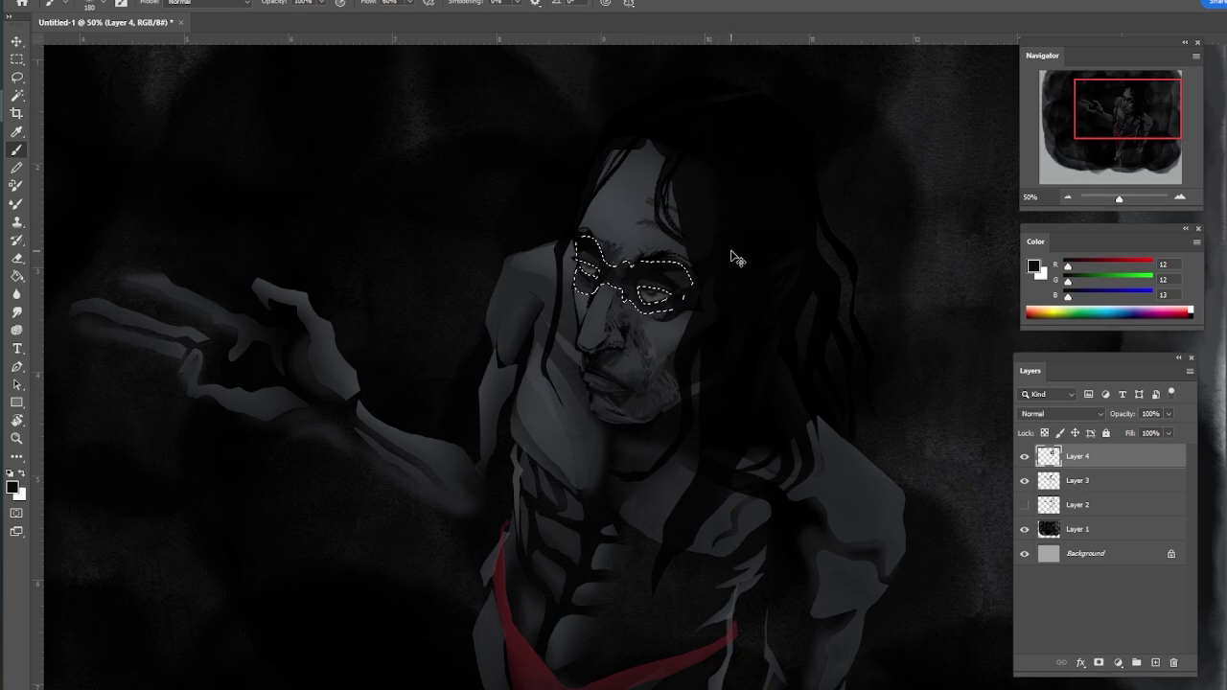
key("ctrl+d")
left_click(103, 3)
left_click(111, 45)
left_click(649, 313)
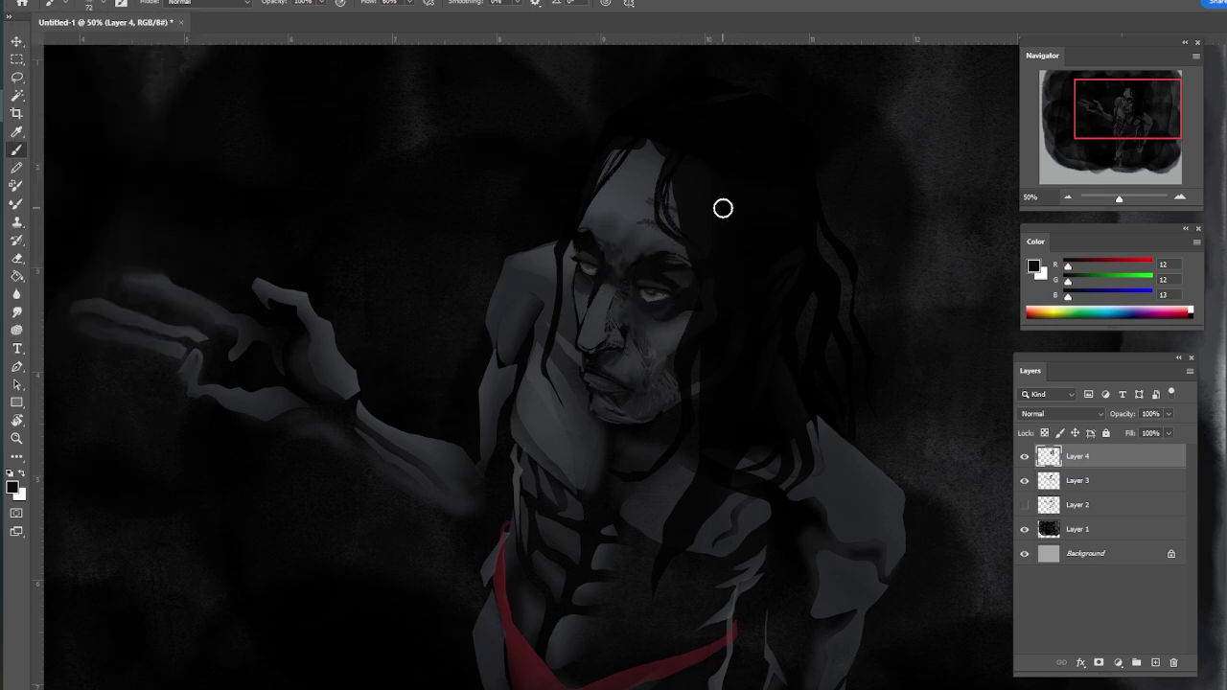
- Lasso thin highlight shapes along the outer hair contour, across the crown and down the strands framing the face
left_click(17, 76)
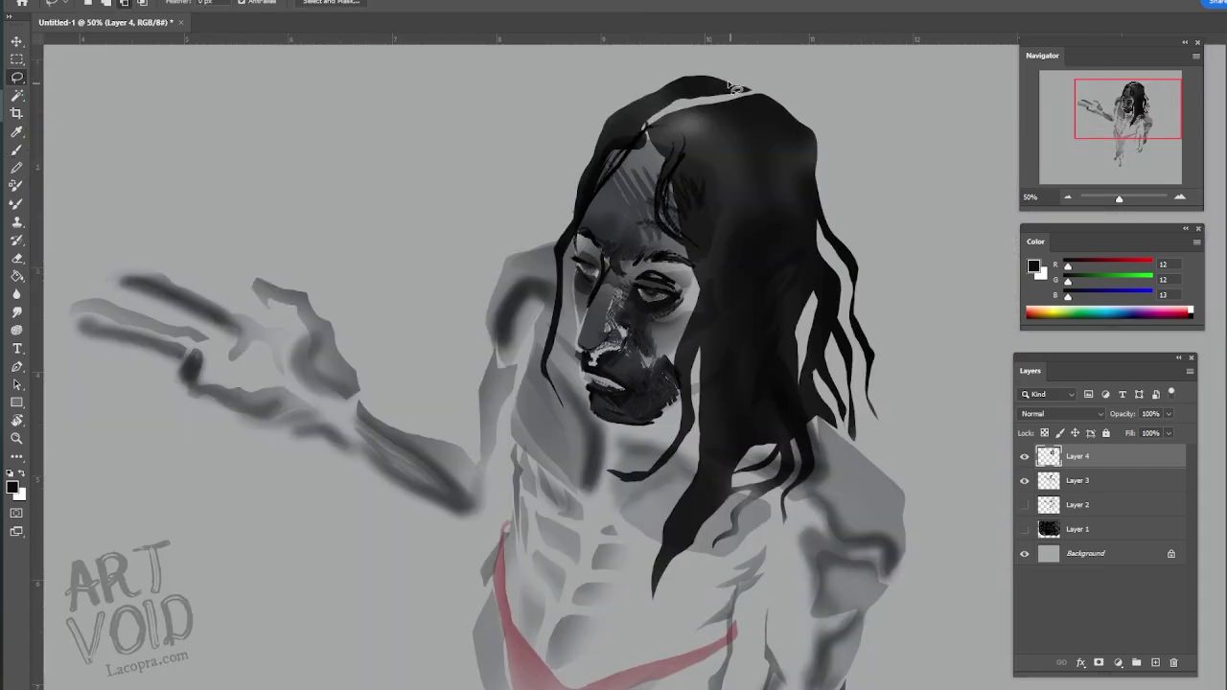
mouse_move(610, 116)
left_mouse_down()
mouse_move(698, 77)
mouse_move(749, 92)
mouse_move(609, 145)
mouse_move(621, 113)
mouse_move(603, 161)
mouse_move(623, 117)
left_mouse_up()
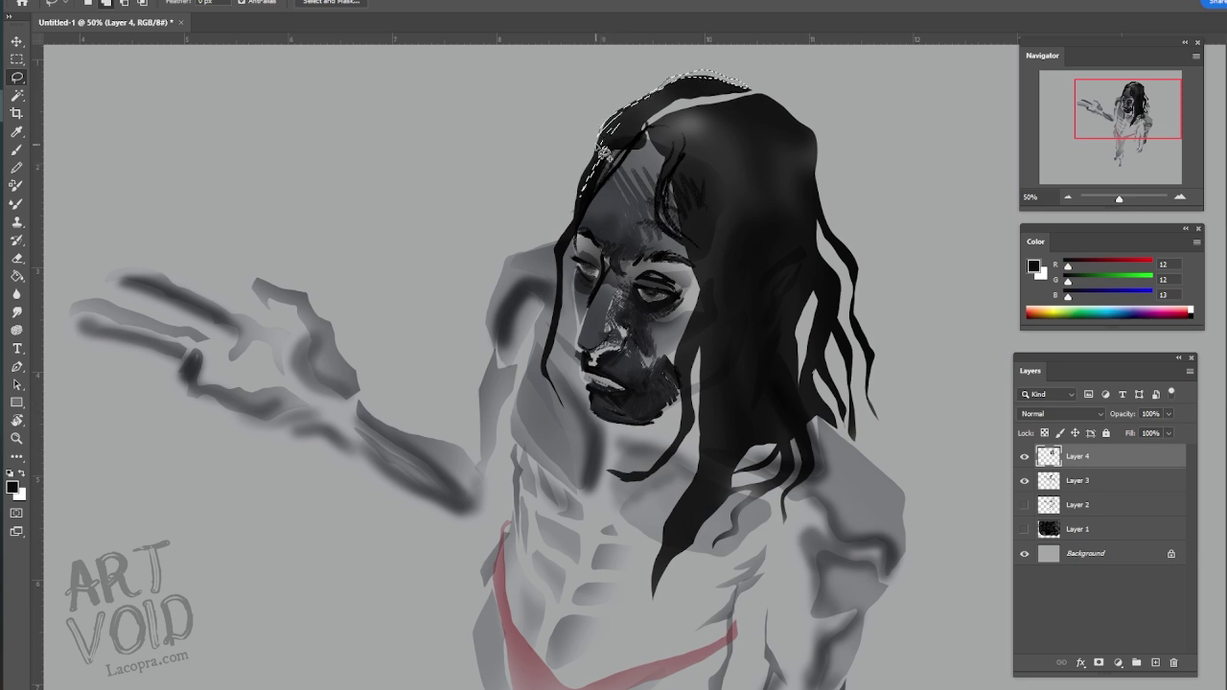
mouse_move(585, 187)
left_mouse_down()
mouse_move(560, 240)
mouse_move(594, 182)
left_mouse_up()
mouse_move(779, 107)
left_mouse_down()
mouse_move(816, 137)
mouse_move(821, 177)
left_mouse_up()
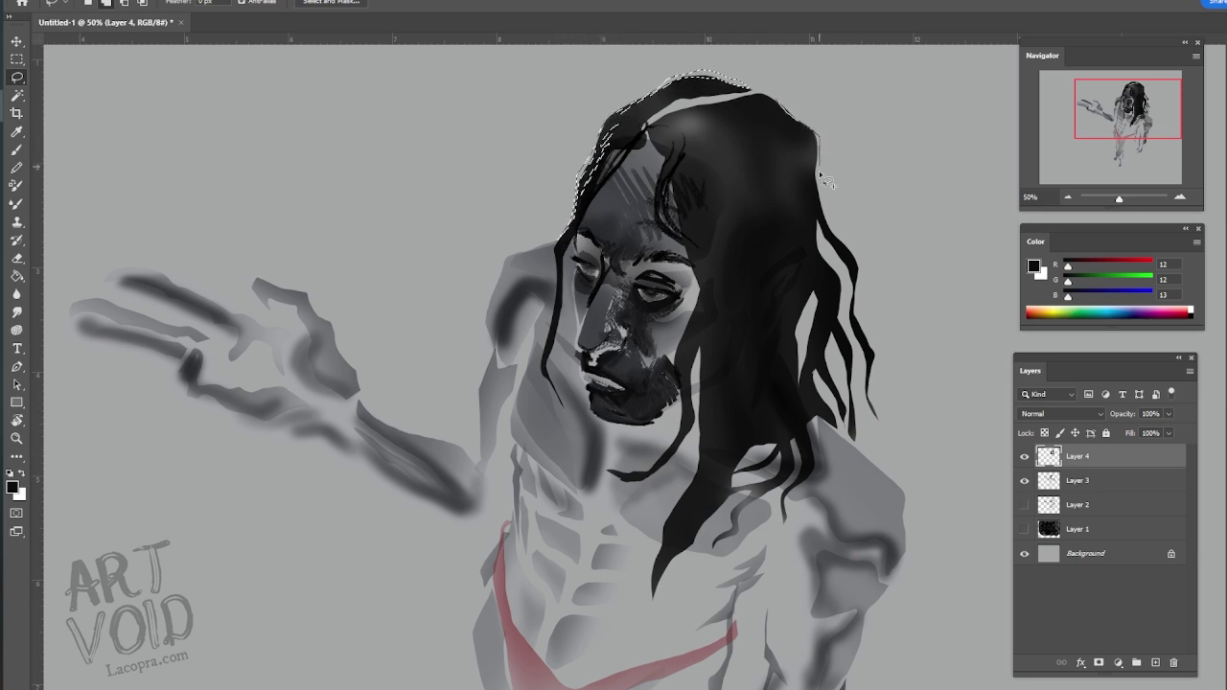
mouse_move(787, 120)
left_mouse_down()
mouse_move(683, 147)
mouse_move(683, 127)
mouse_move(758, 144)
mouse_move(789, 144)
left_mouse_up()
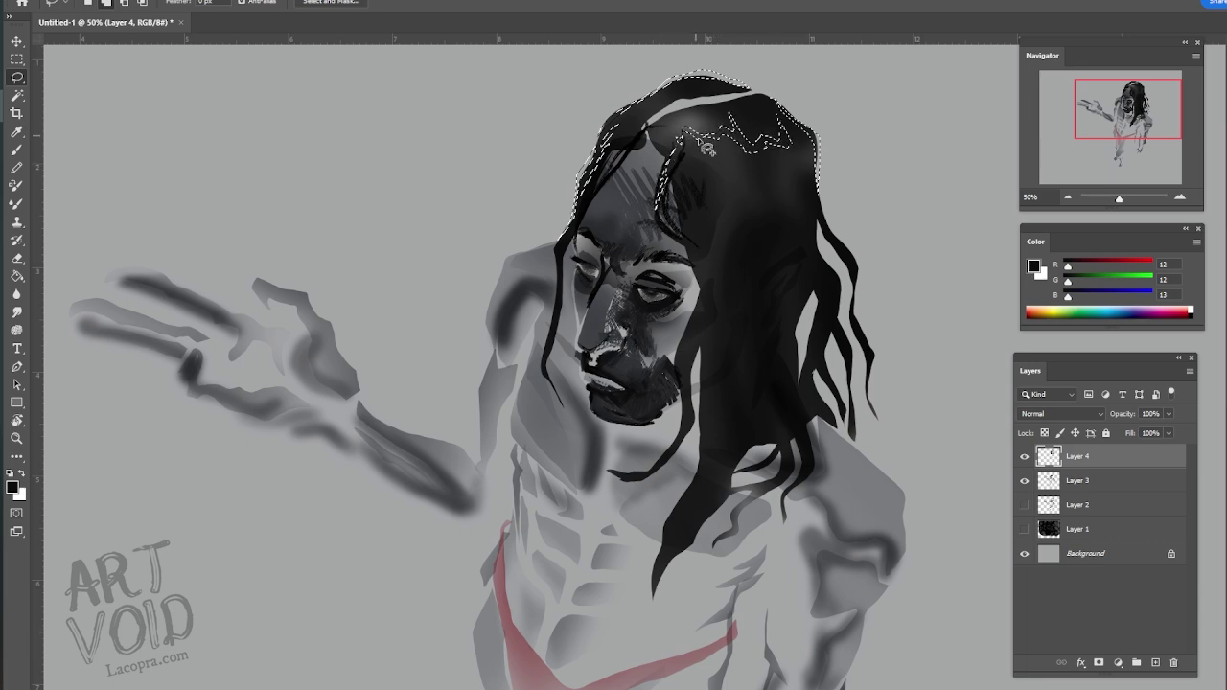
mouse_move(718, 264)
left_mouse_down()
mouse_move(733, 297)
mouse_move(681, 369)
mouse_move(691, 244)
left_mouse_up()
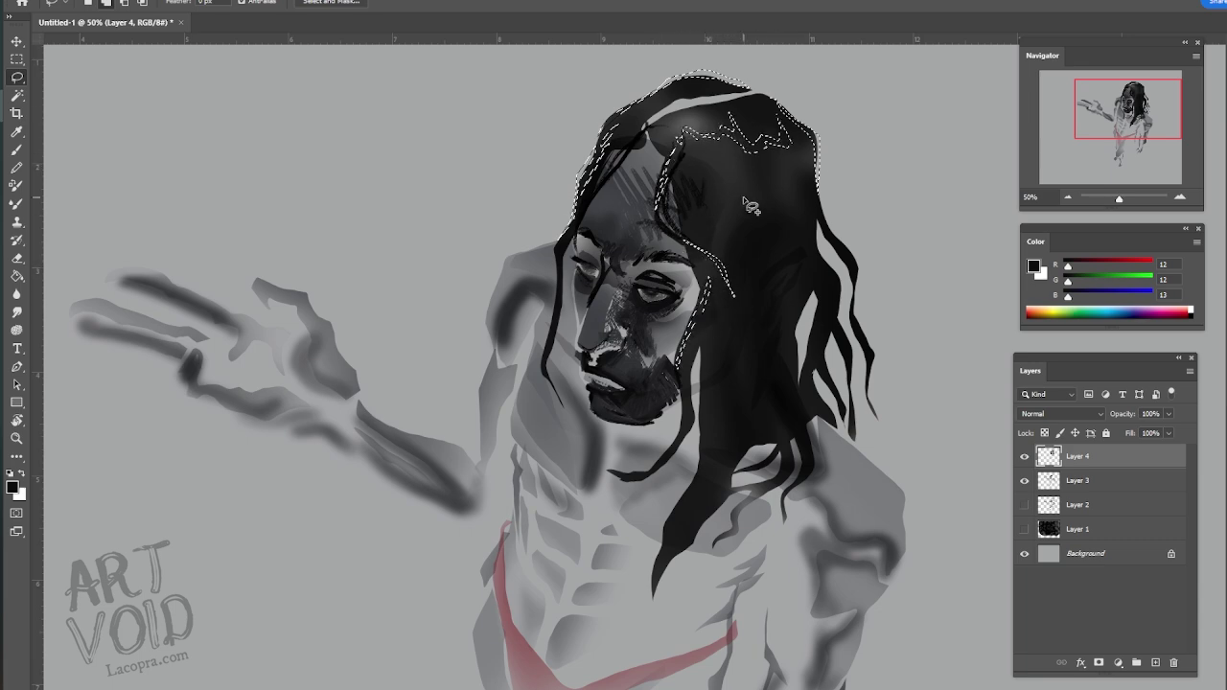
- Show Layer 1, fill the selected hair shapes with gray RGB 118, 118, 120, and highlight the trailing strands with the Mixer Brush
left_click(1024, 529)
left_click(17, 150)
left_click(13, 487)
left_click(930, 215)
left_click(1216, 122)
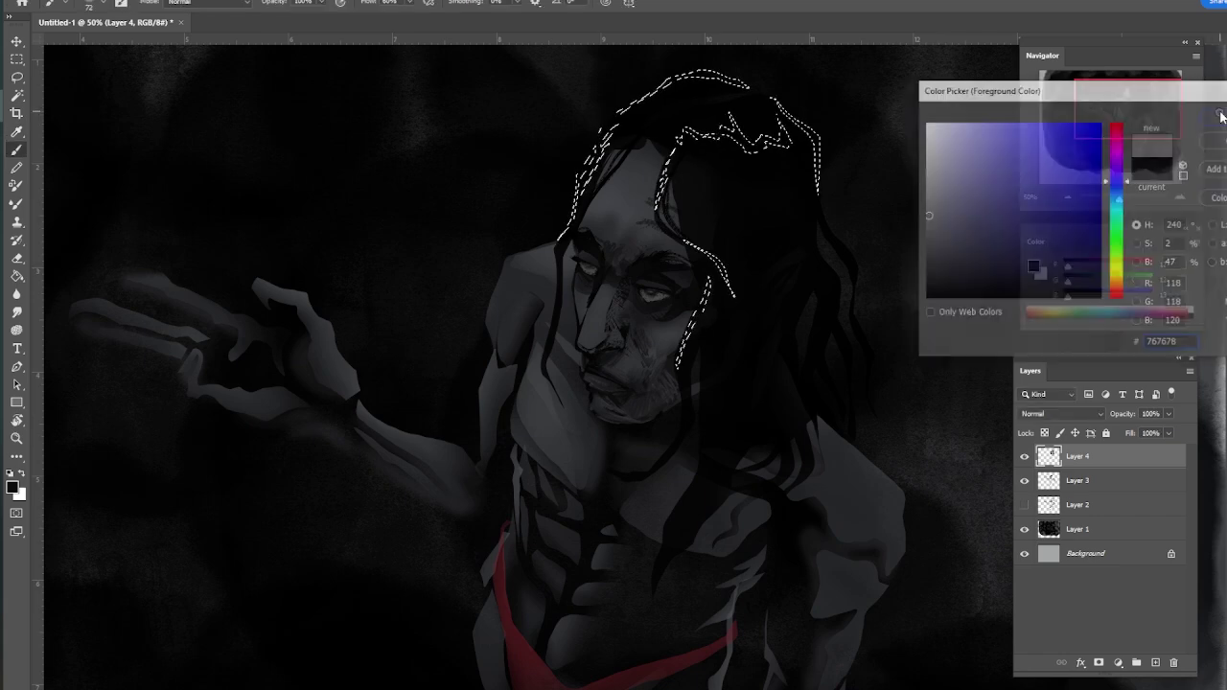
mouse_move(616, 128)
left_mouse_down()
mouse_move(799, 138)
mouse_move(688, 137)
mouse_move(684, 316)
left_mouse_up()
key("ctrl+d")
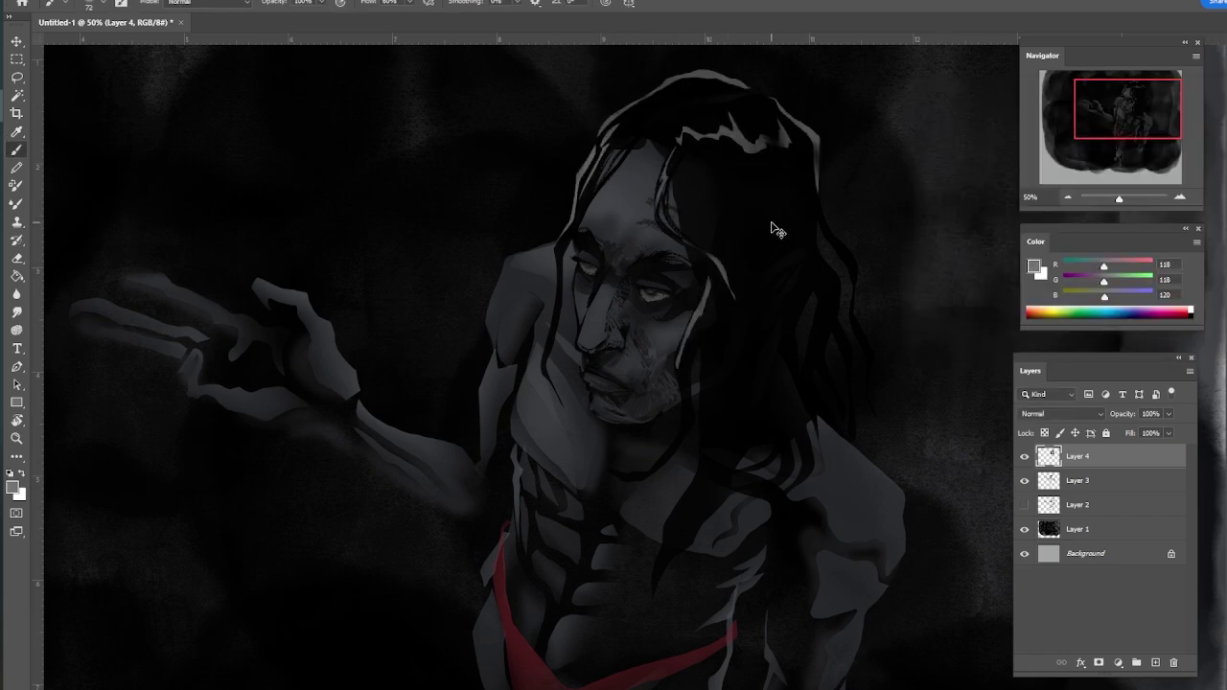
left_click(17, 203)
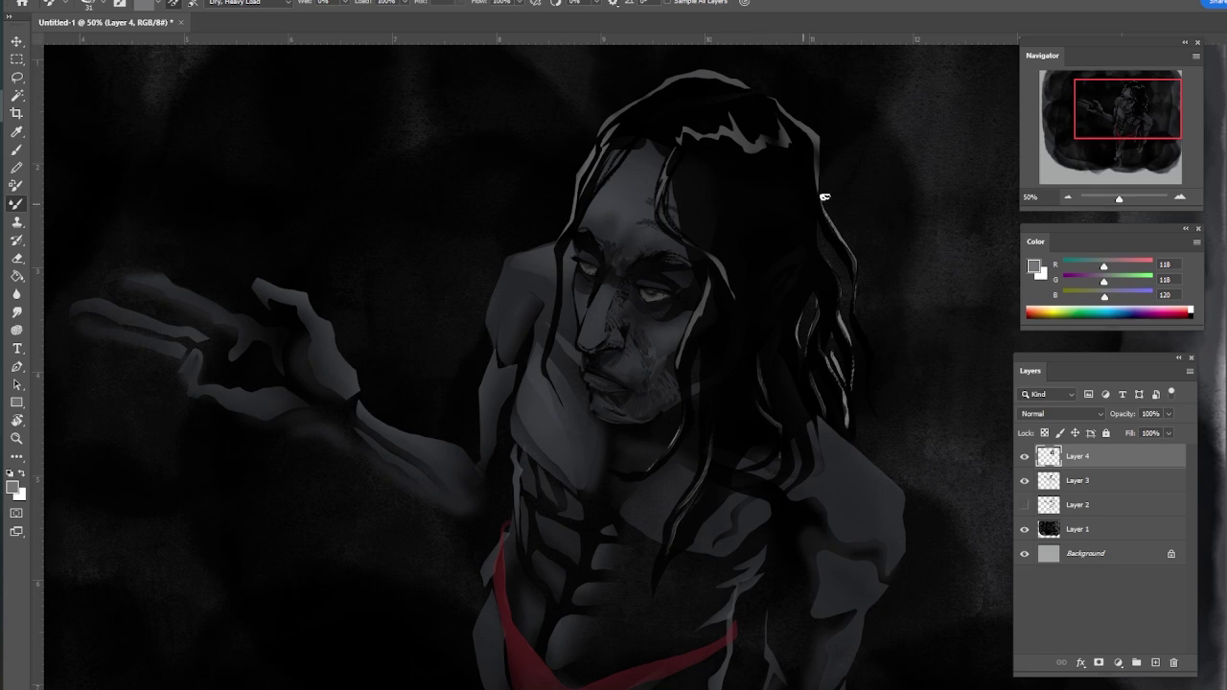
- Lasso a ground shape around the feet, fill it with near-black RGB 2, 2, 2, and blend its edges into the backdrop
mouse_move(1127, 124)
left_mouse_down()
mouse_move(1112, 144)
mouse_move(1117, 121)
mouse_move(1140, 135)
mouse_move(1140, 123)
mouse_move(1140, 138)
left_mouse_up()
double_click(1070, 197)
left_click(17, 77)
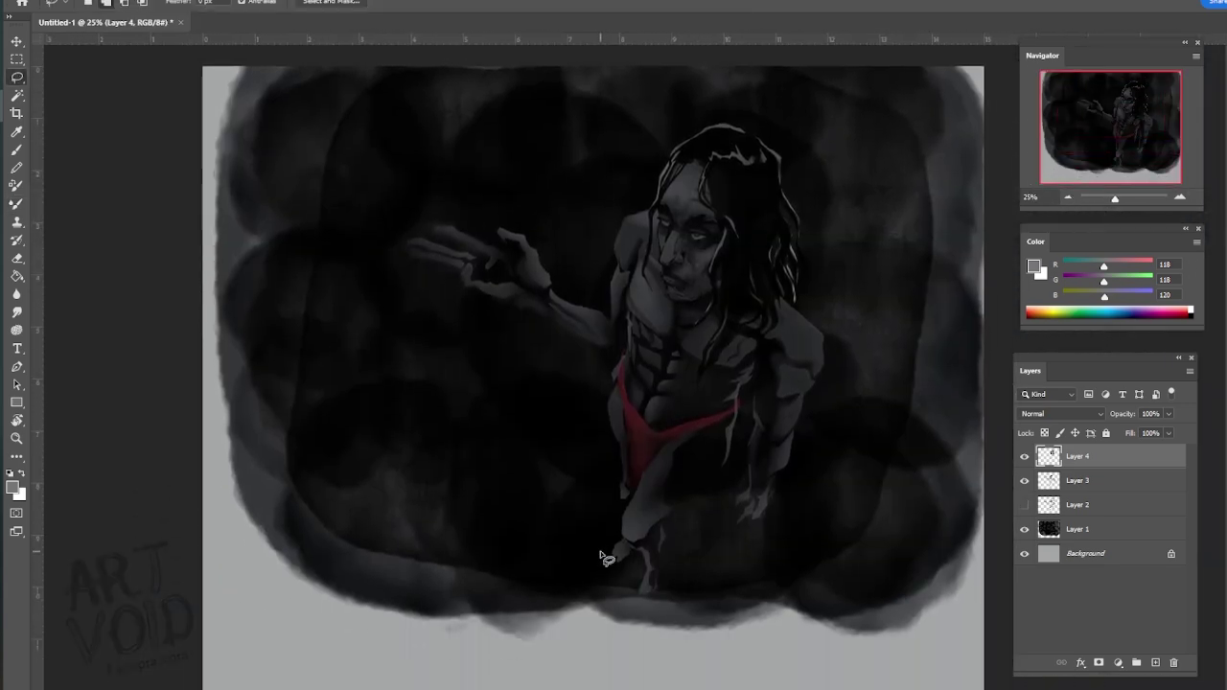
mouse_move(601, 556)
left_mouse_down()
mouse_move(703, 681)
mouse_move(785, 626)
mouse_move(672, 565)
mouse_move(638, 596)
mouse_move(521, 625)
mouse_move(672, 675)
mouse_move(739, 632)
mouse_move(763, 588)
mouse_move(585, 650)
mouse_move(780, 603)
mouse_move(639, 669)
mouse_move(805, 597)
left_mouse_up()
key("b")
left_click(102, 4)
left_click(140, 45)
left_click(1035, 265)
left_click(935, 315)
left_click(1210, 117)
key("ctrl+d")
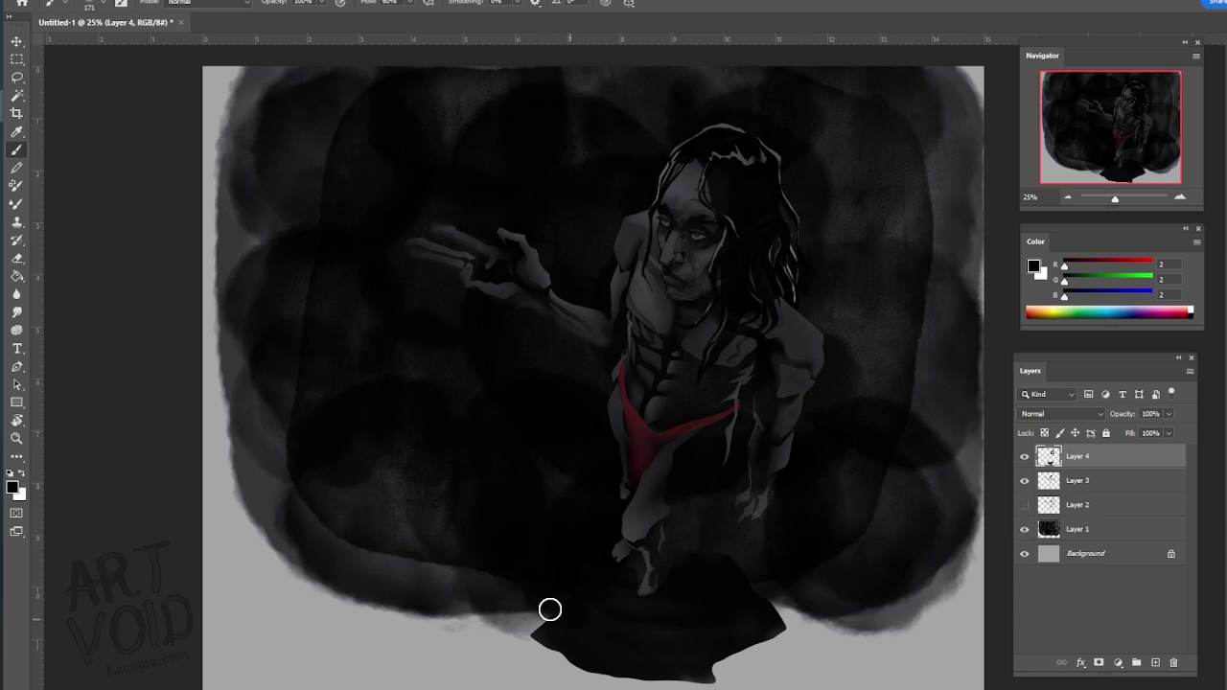
mouse_move(550, 610)
left_mouse_down()
mouse_move(770, 597)
mouse_move(850, 543)
left_mouse_up()
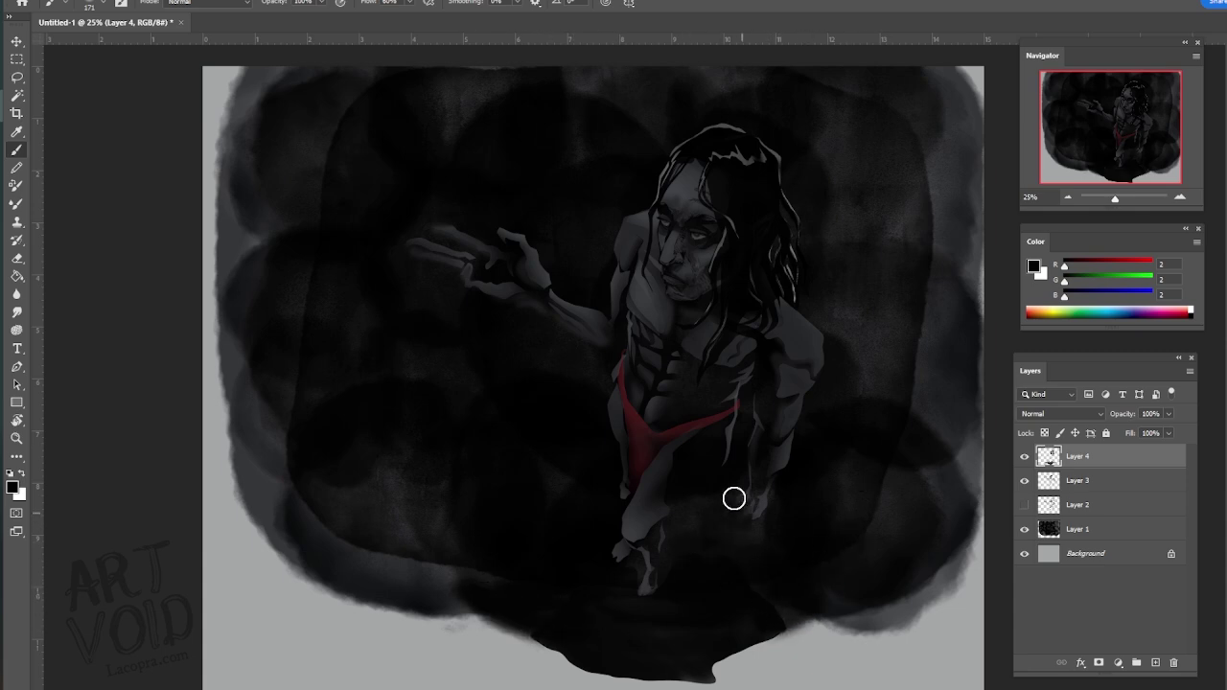
- Add a new layer above Layer 4, return to Layer 4, and set the Mixer Brush color to RGB 74, 74, 77
left_click(1155, 662)
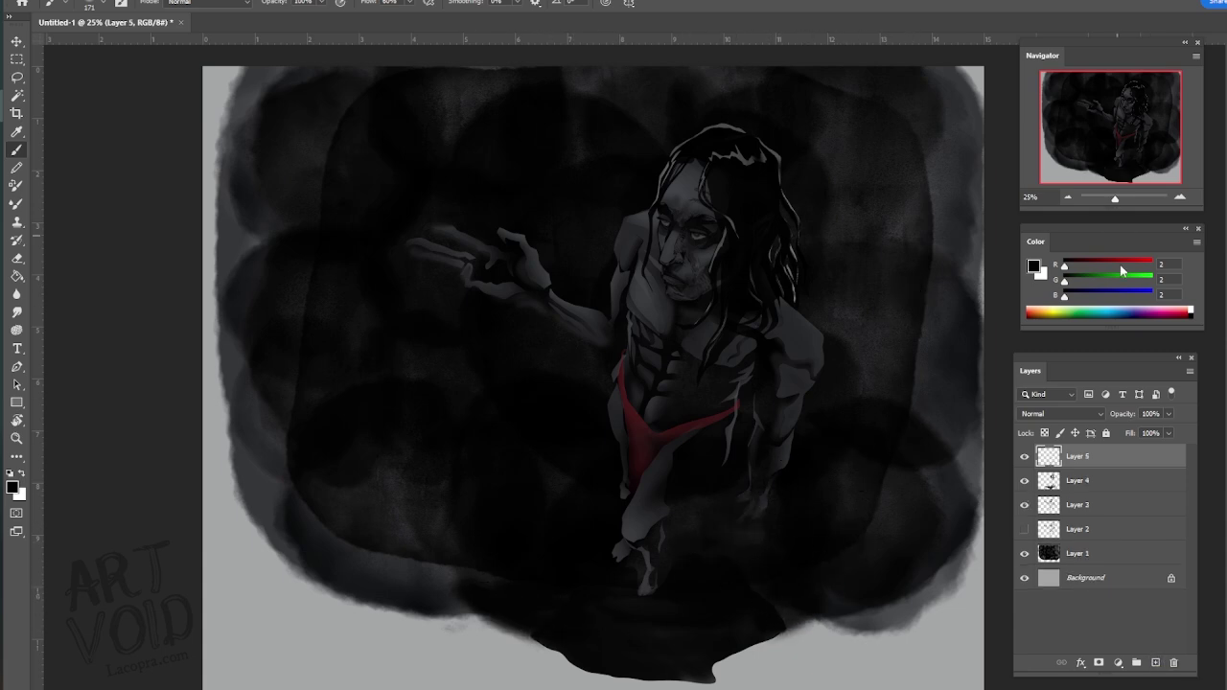
left_click(1075, 480)
left_click(105, 8)
left_click(17, 205)
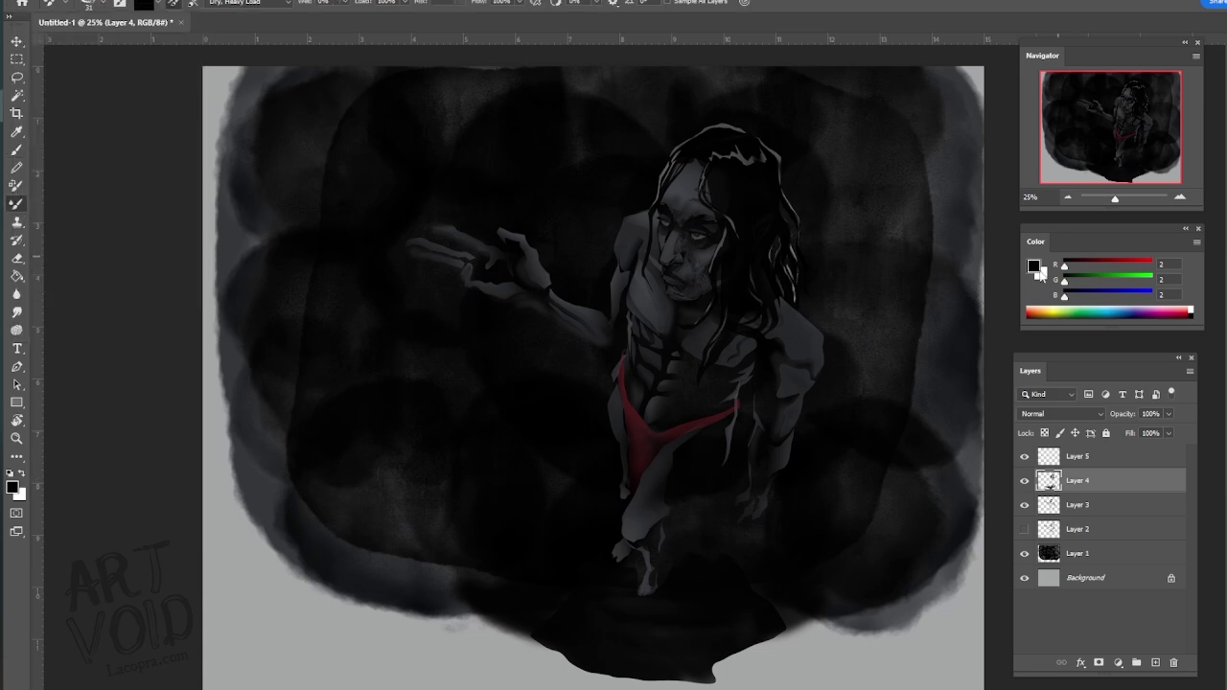
left_click(1036, 268)
left_click(938, 272)
left_click(935, 248)
key("Return")
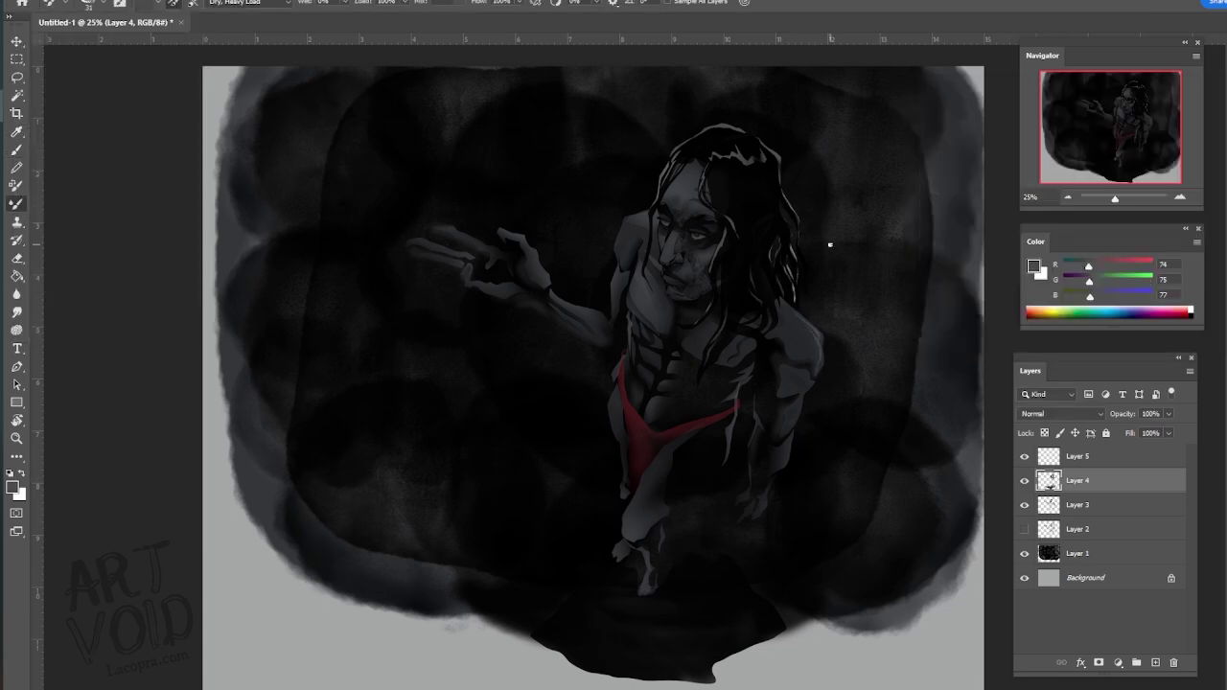
- Shade the shoulder and upper arm of the lowered arm on Layer 4 with near-black RGB 4, 5, 5
left_click(16, 150)
left_click(1035, 267)
left_click(962, 296)
left_click(1172, 137)
left_click_drag(786, 336, 783, 331)
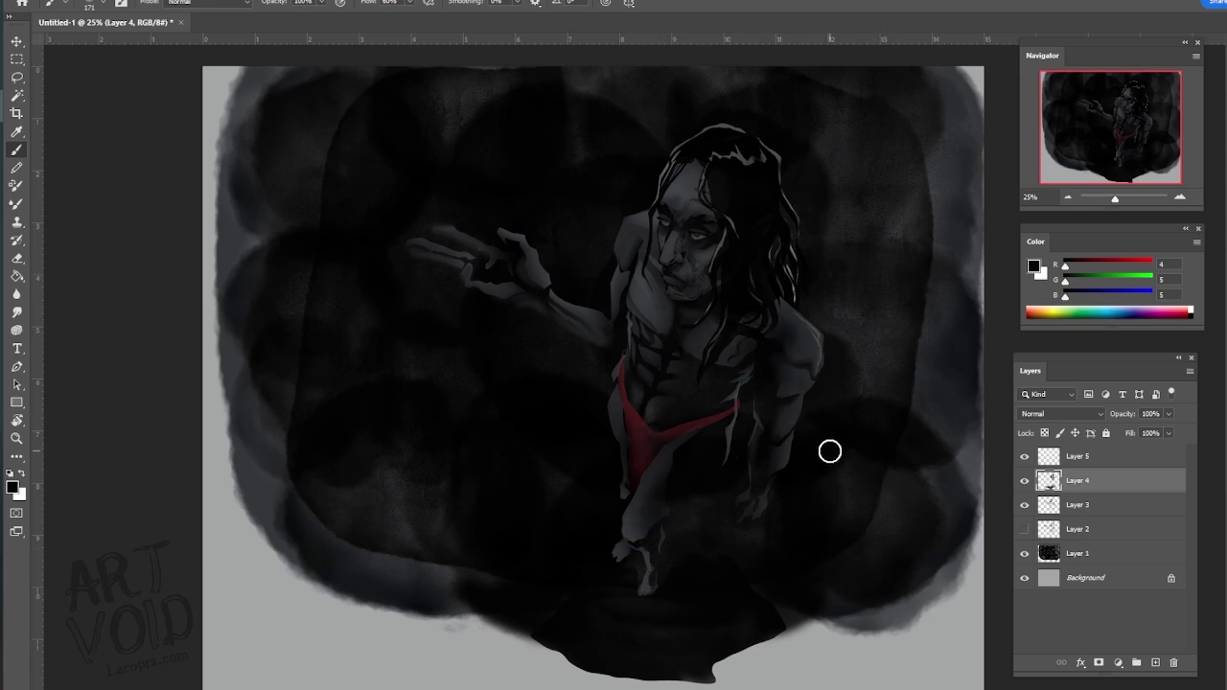
- Paint a glowing orb above the outstretched palm on Layer 5 in pale blue RGB 210, 243, 252
left_click(1102, 457)
left_click(1109, 308)
mouse_move(1132, 266)
left_mouse_down()
mouse_move(1121, 267)
mouse_move(1142, 266)
left_mouse_up()
mouse_move(482, 234)
left_mouse_down()
mouse_move(468, 207)
mouse_move(505, 200)
left_mouse_up()
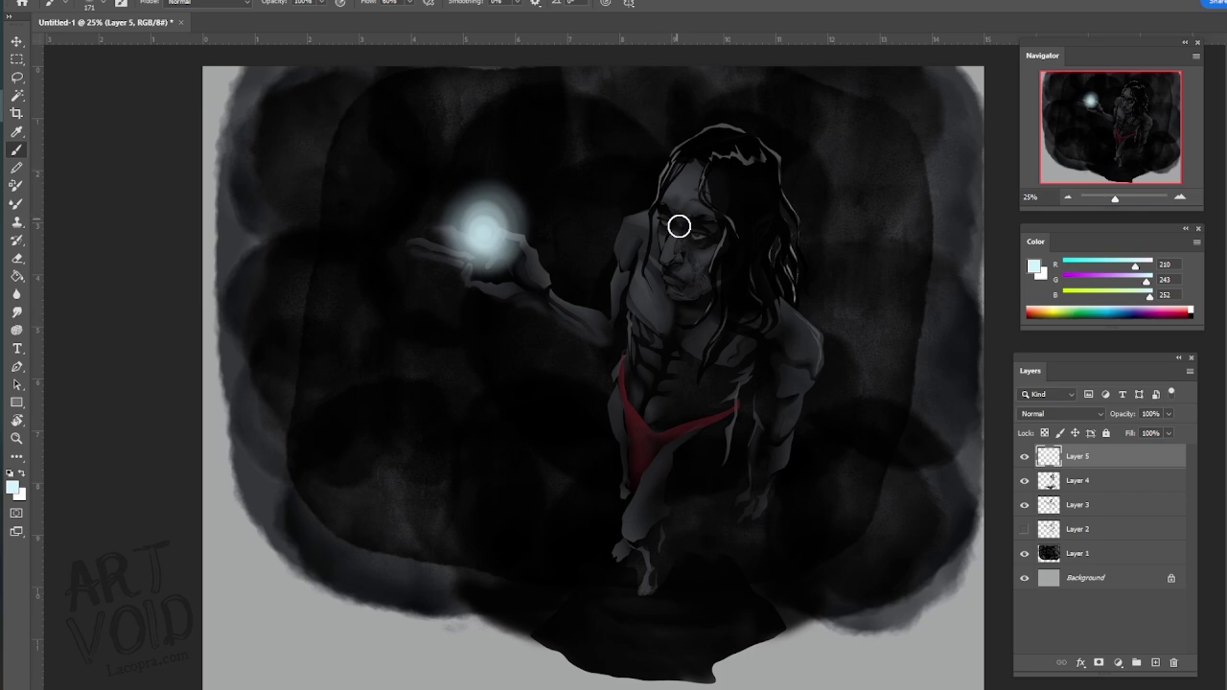
- Add a new layer and lasso the areas facing the orb on the hair, face, shoulder, chest and waist
left_click(1156, 662)
key("l")
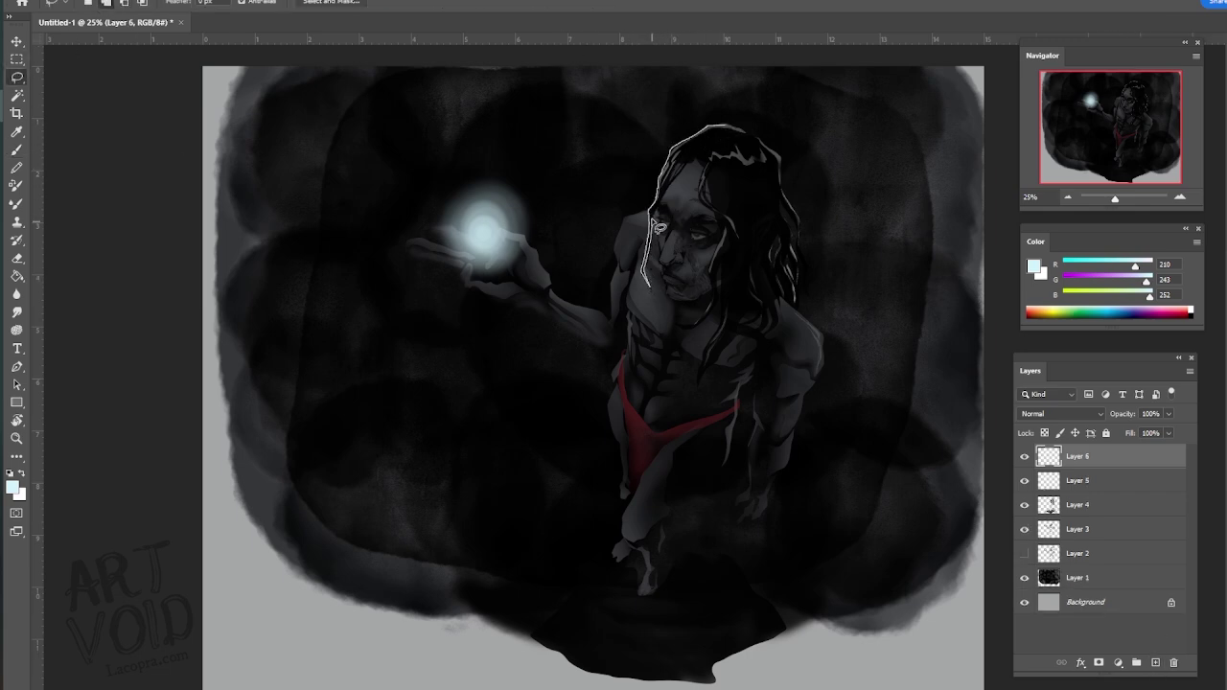
left_click_drag(658, 227, 679, 189)
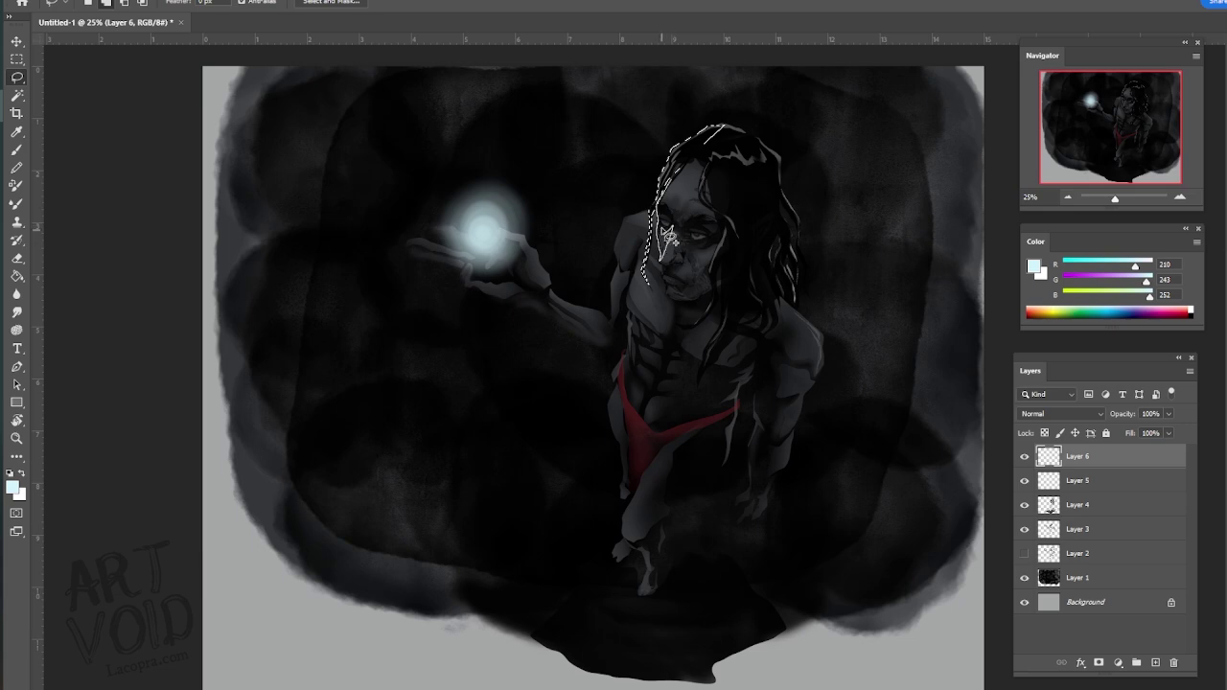
mouse_move(668, 236)
left_mouse_down()
mouse_move(685, 192)
mouse_move(682, 271)
mouse_move(623, 235)
mouse_move(618, 276)
mouse_move(628, 286)
mouse_move(660, 216)
left_mouse_up()
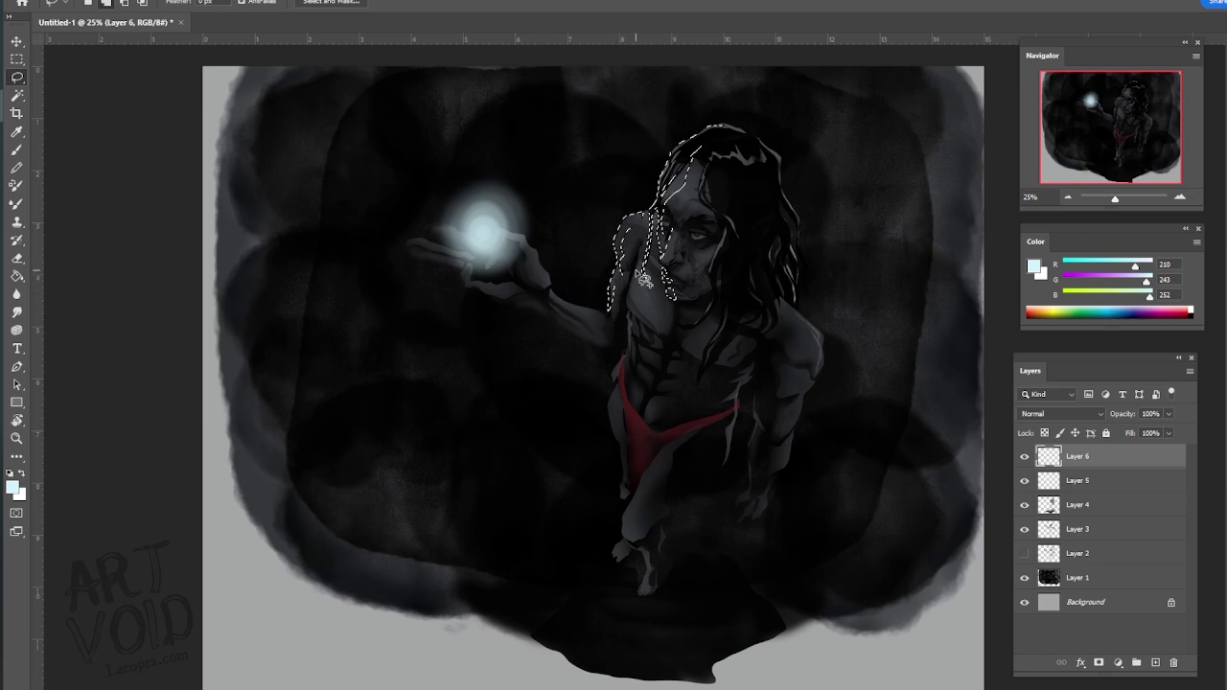
mouse_move(644, 278)
left_mouse_down()
mouse_move(629, 312)
mouse_move(646, 323)
mouse_move(643, 260)
mouse_move(634, 362)
mouse_move(673, 241)
mouse_move(613, 406)
mouse_move(635, 331)
left_mouse_up()
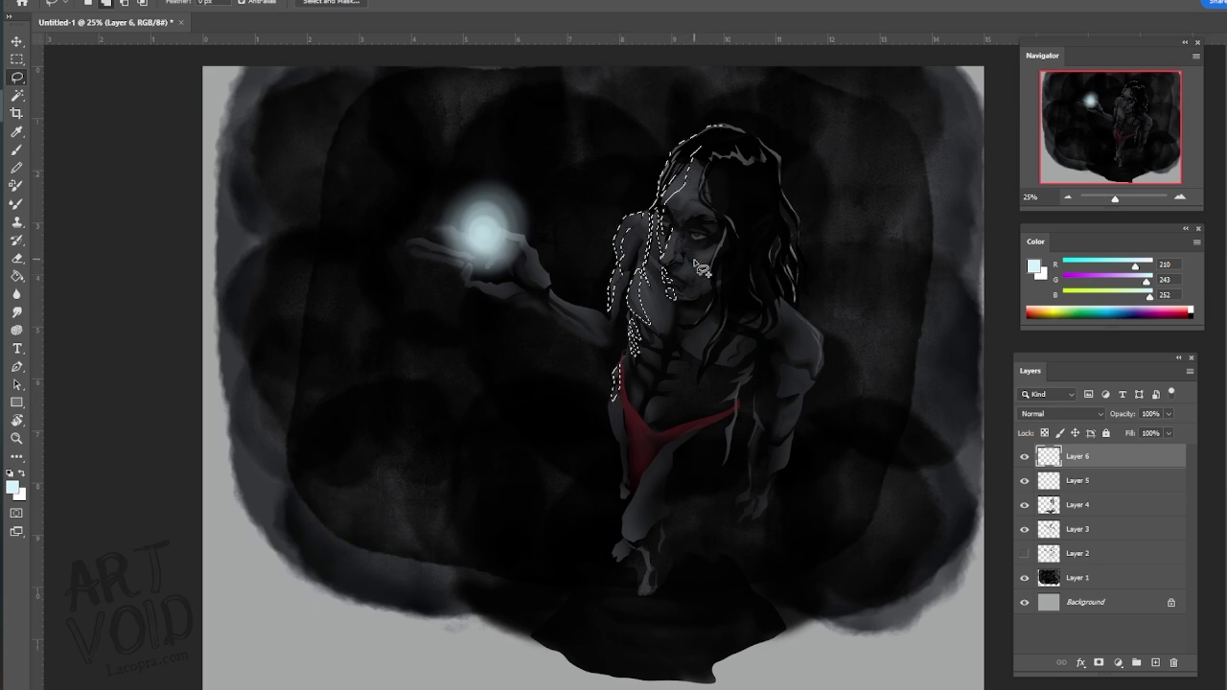
mouse_move(662, 259)
left_mouse_down()
mouse_move(679, 188)
mouse_move(704, 209)
left_mouse_up()
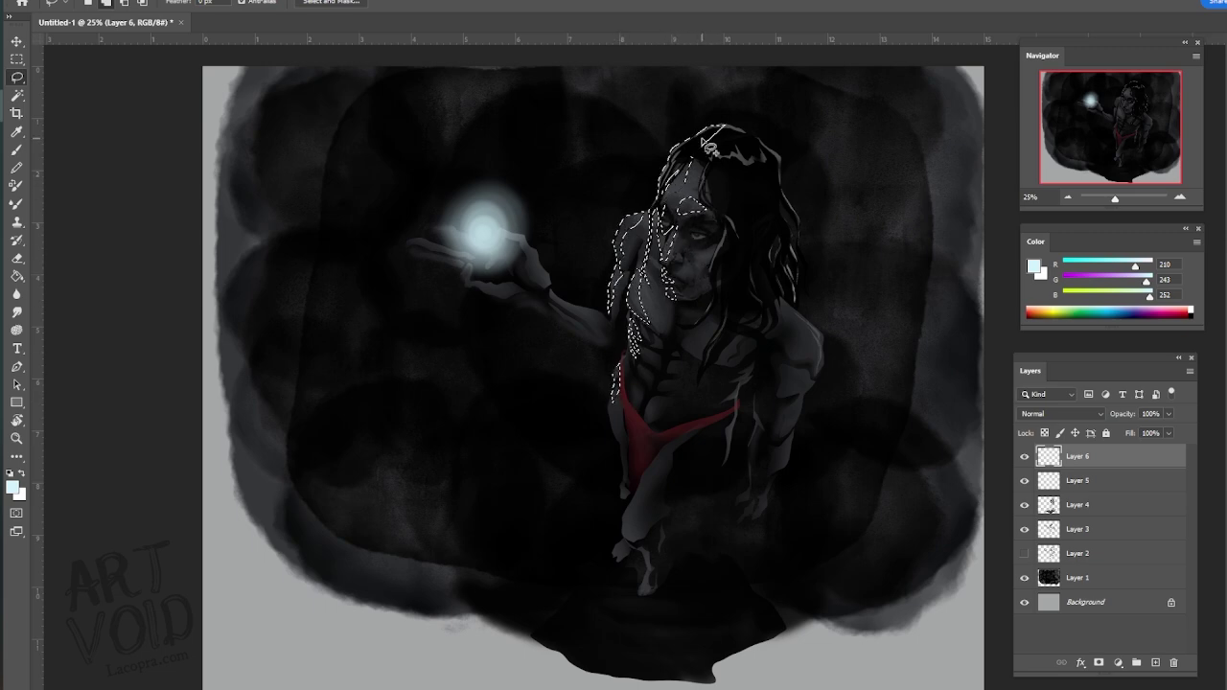
- Add the lit planes of the outstretched forearm, palm and fingers to the lasso selection
mouse_move(511, 238)
left_mouse_down()
mouse_move(564, 303)
mouse_move(599, 312)
mouse_move(596, 329)
mouse_move(492, 213)
mouse_move(510, 284)
mouse_move(470, 280)
left_mouse_up()
left_click_drag(418, 236, 434, 248)
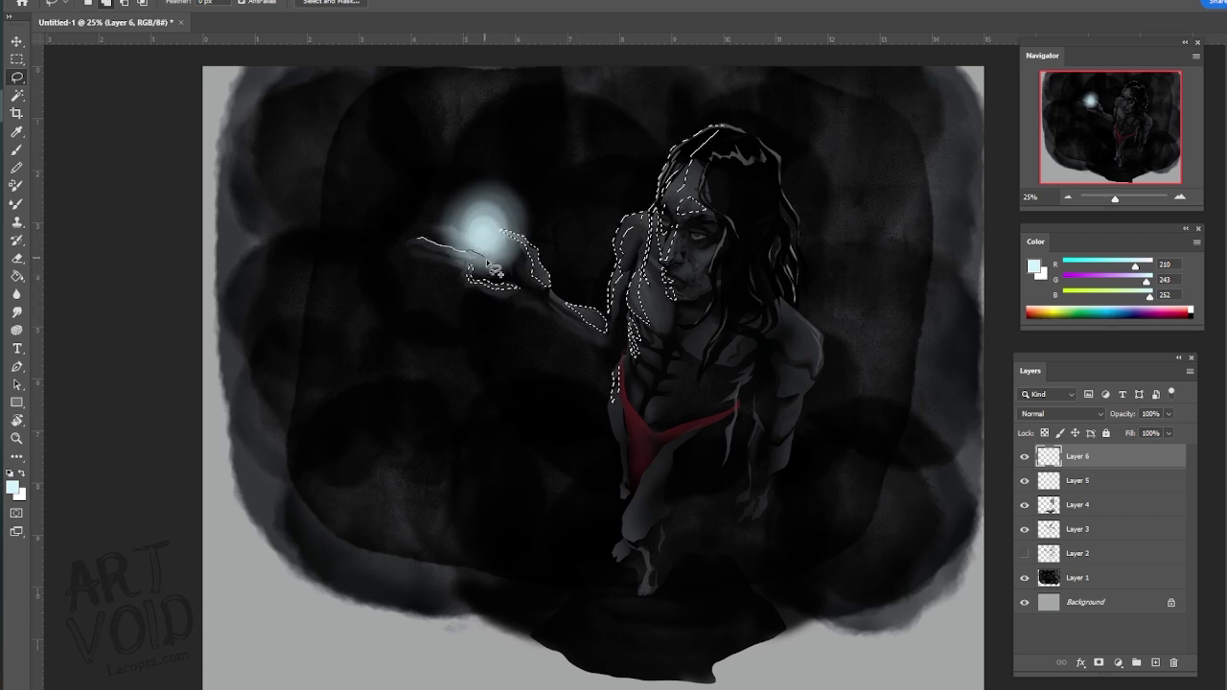
mouse_move(495, 271)
left_mouse_down()
mouse_move(429, 247)
mouse_move(472, 273)
mouse_move(479, 225)
mouse_move(438, 226)
left_mouse_up()
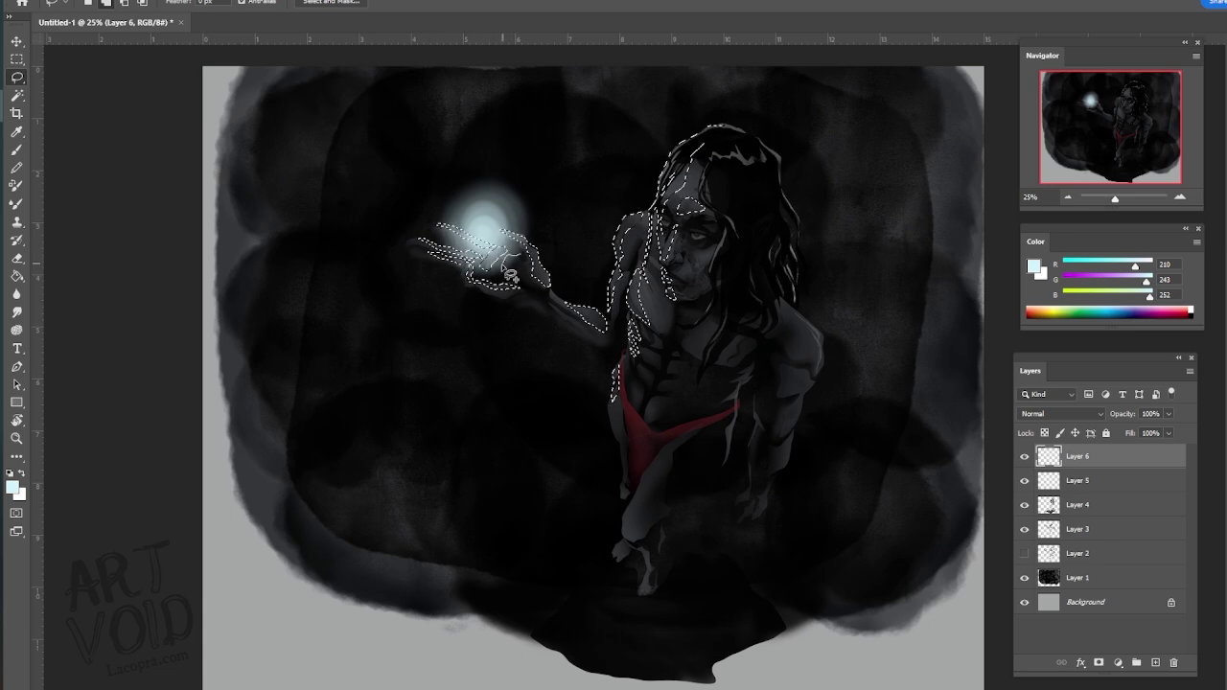
- Paint pale blue light into the selected hand, arm and body areas using a 2520 px brush
key("b")
mouse_move(527, 213)
left_mouse_down()
mouse_move(419, 221)
mouse_move(546, 279)
mouse_move(602, 324)
left_mouse_up()
left_click(101, 5)
left_click_drag(136, 45, 164, 46)
left_click_drag(529, 289, 518, 208)
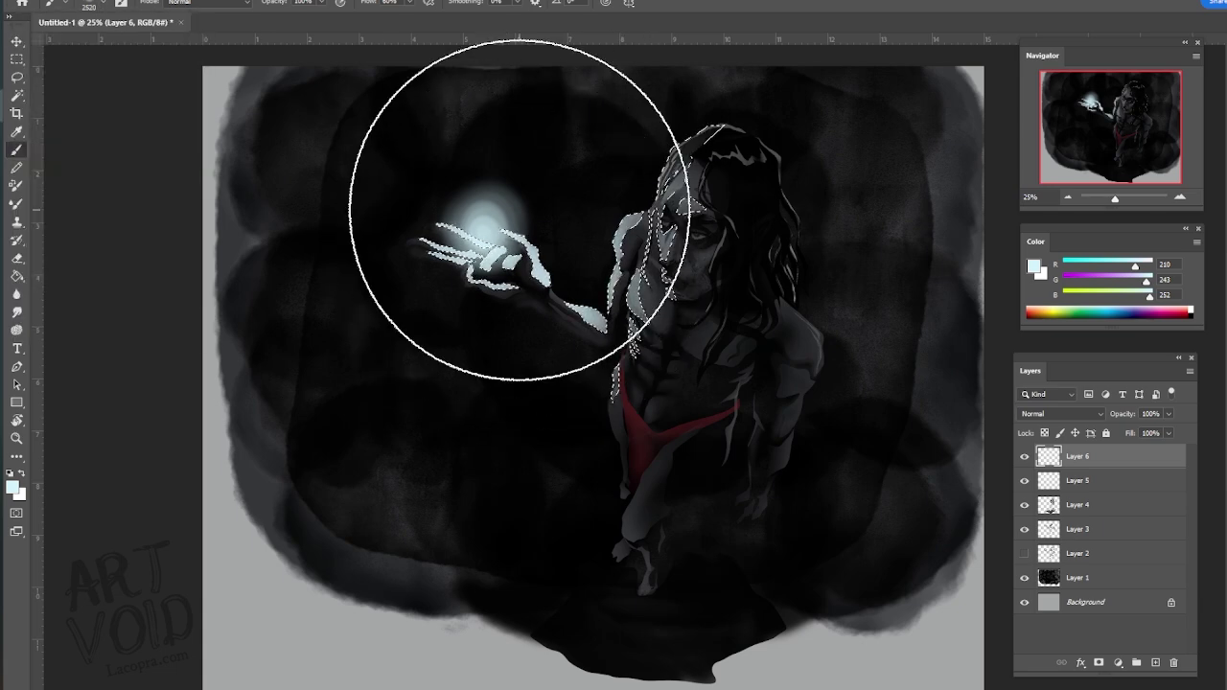
- Reduce the brush to 168 px, strengthen the light on the selected hair and face edges, and clear the selection
left_click(104, 6)
left_click_drag(164, 45, 139, 45)
mouse_move(657, 175)
left_mouse_down()
mouse_move(668, 289)
mouse_move(666, 218)
mouse_move(678, 285)
mouse_move(689, 280)
mouse_move(668, 182)
left_mouse_up()
key("ctrl+d")
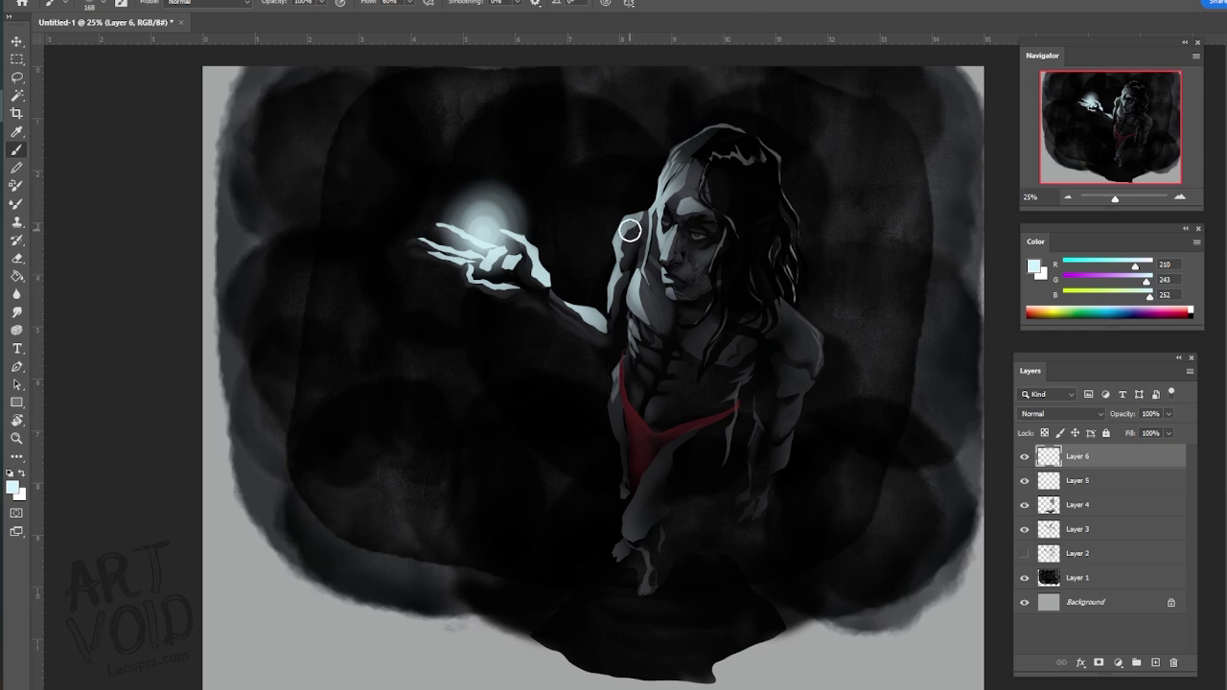
- Soften the light shapes on Layer 6 with a Gaussian Blur and set the layer's blend mode to Color Dodge
left_click(257, 0)
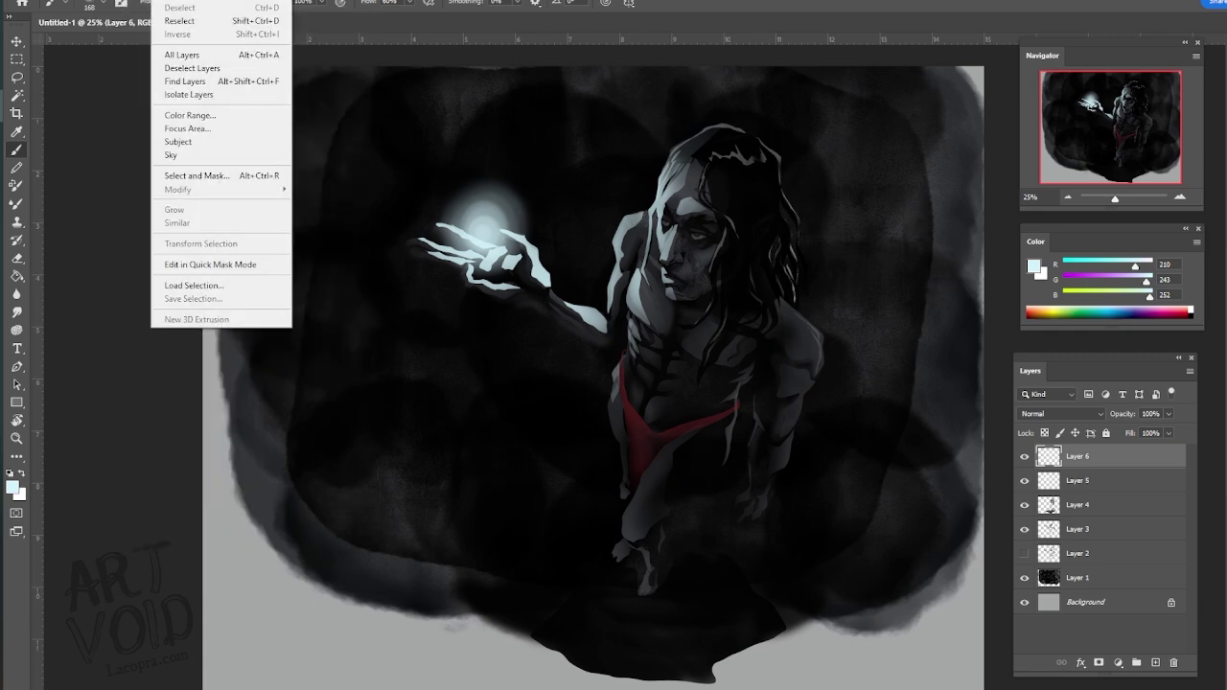
mouse_move(192, 0)
mouse_move(249, 157)
left_click(406, 208)
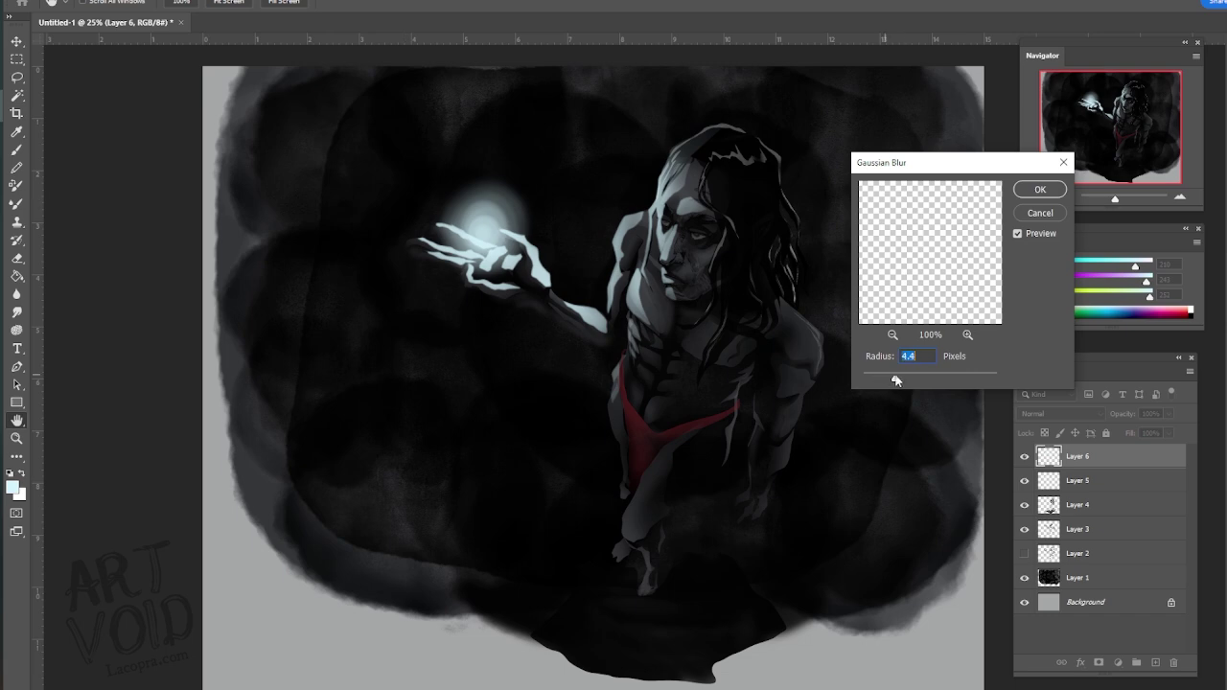
left_click_drag(896, 380, 904, 382)
key("Return")
left_click(1050, 414)
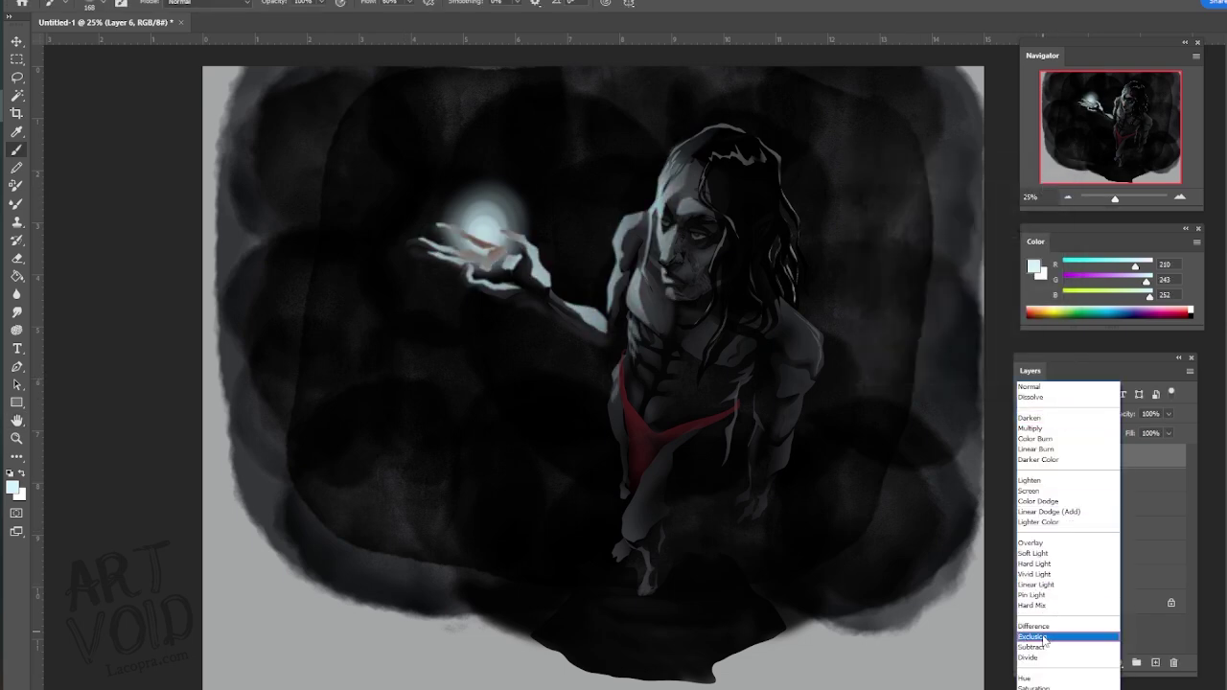
left_click(1055, 501)
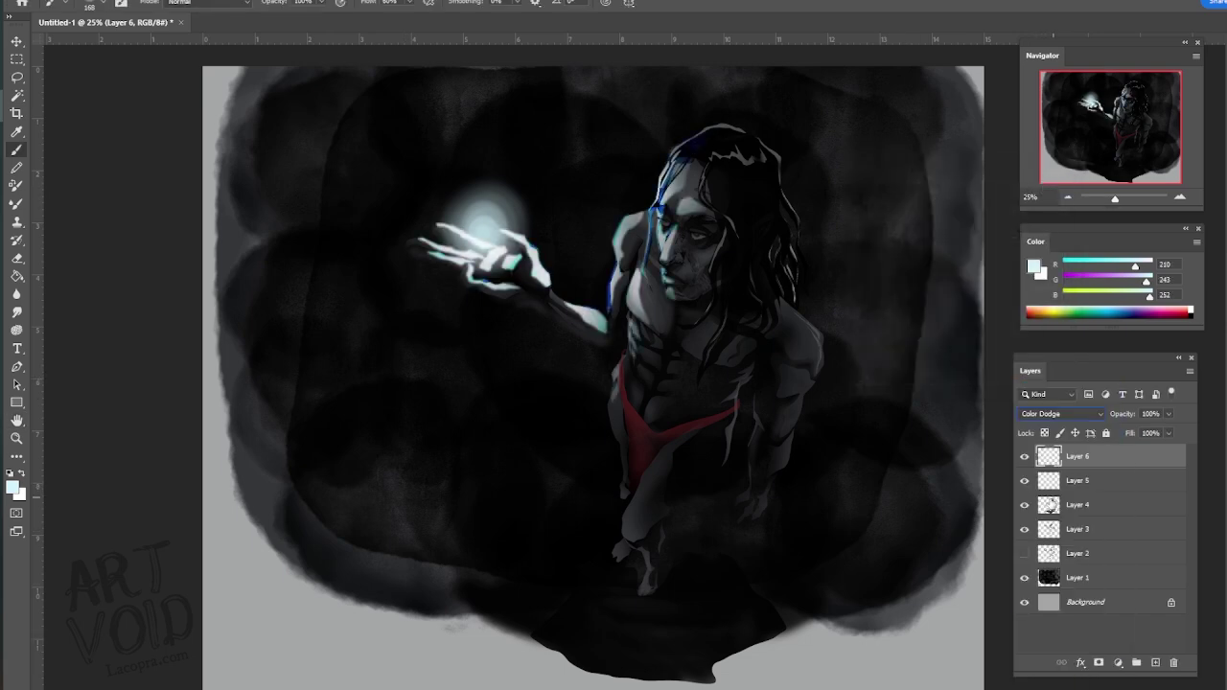
- Duplicate the orb's Layer 5 and place the copy above Layer 6
left_click_drag(1100, 480, 1085, 458)
right_click(1109, 488)
left_click(959, 186)
left_click(746, 178)
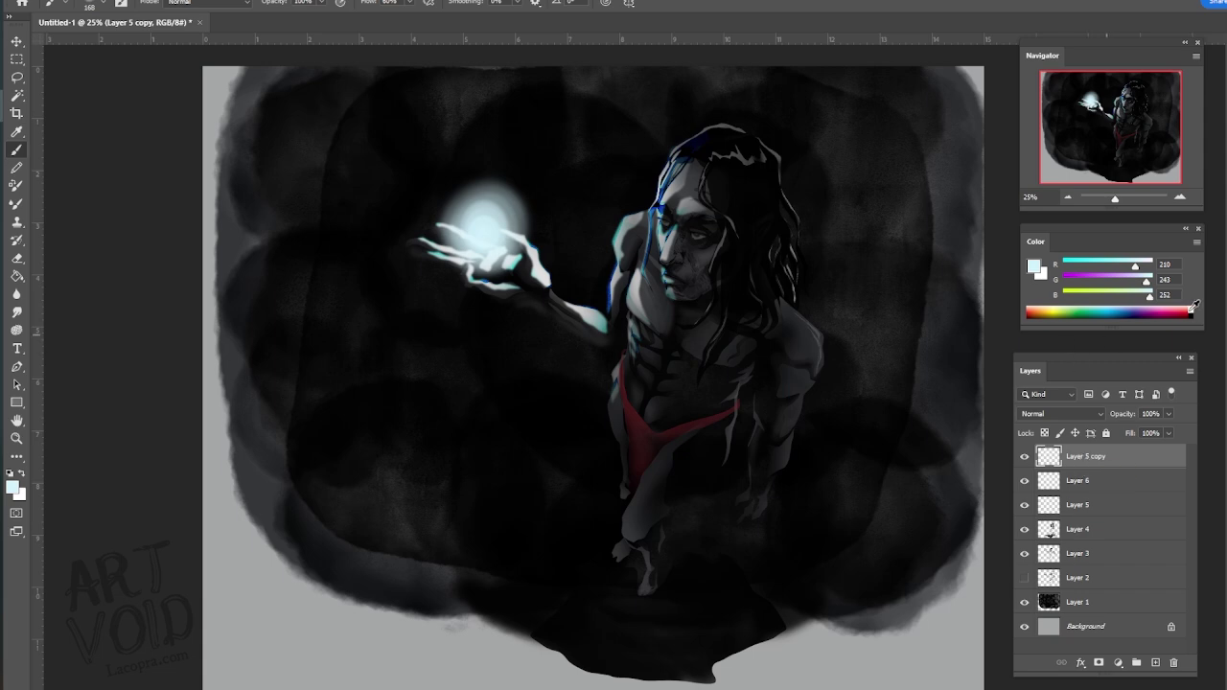
- Paint a soft pale blue glow along the figure's lit face edge, shoulder, torso, hip and thigh on Layer 5 copy
mouse_move(673, 156)
left_mouse_down()
mouse_move(656, 245)
mouse_move(608, 273)
mouse_move(669, 299)
left_mouse_up()
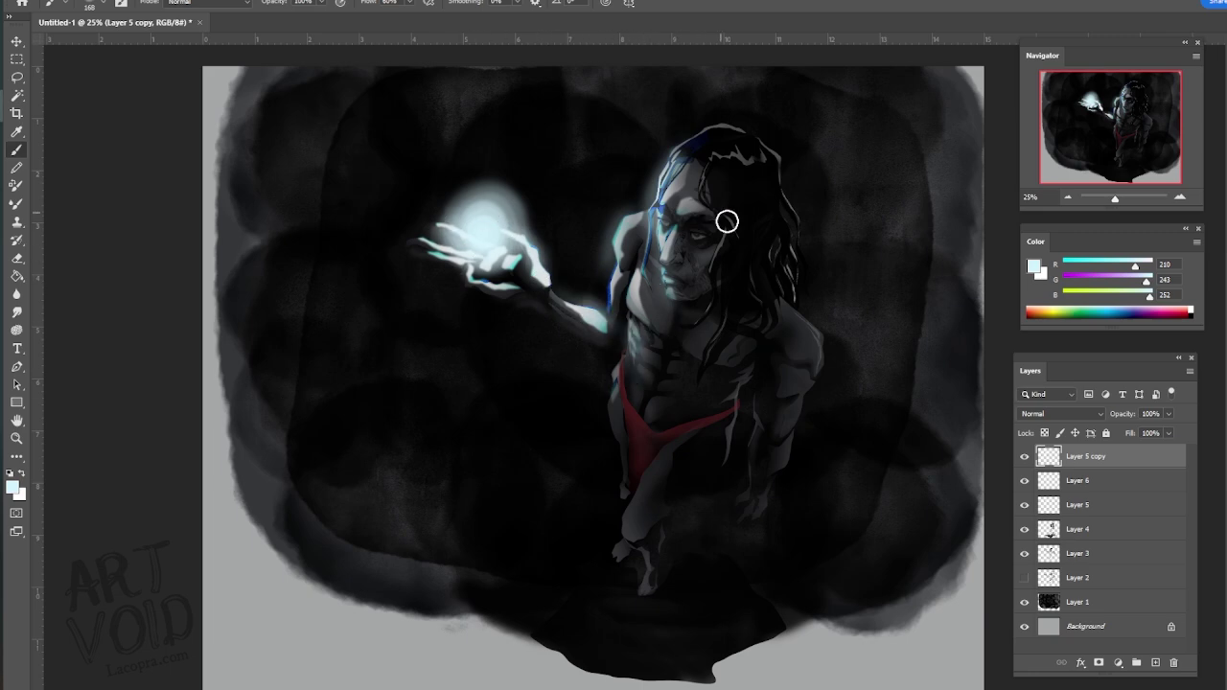
mouse_move(619, 436)
left_mouse_down()
mouse_move(626, 391)
mouse_move(628, 413)
left_mouse_up()
left_click_drag(654, 462, 630, 516)
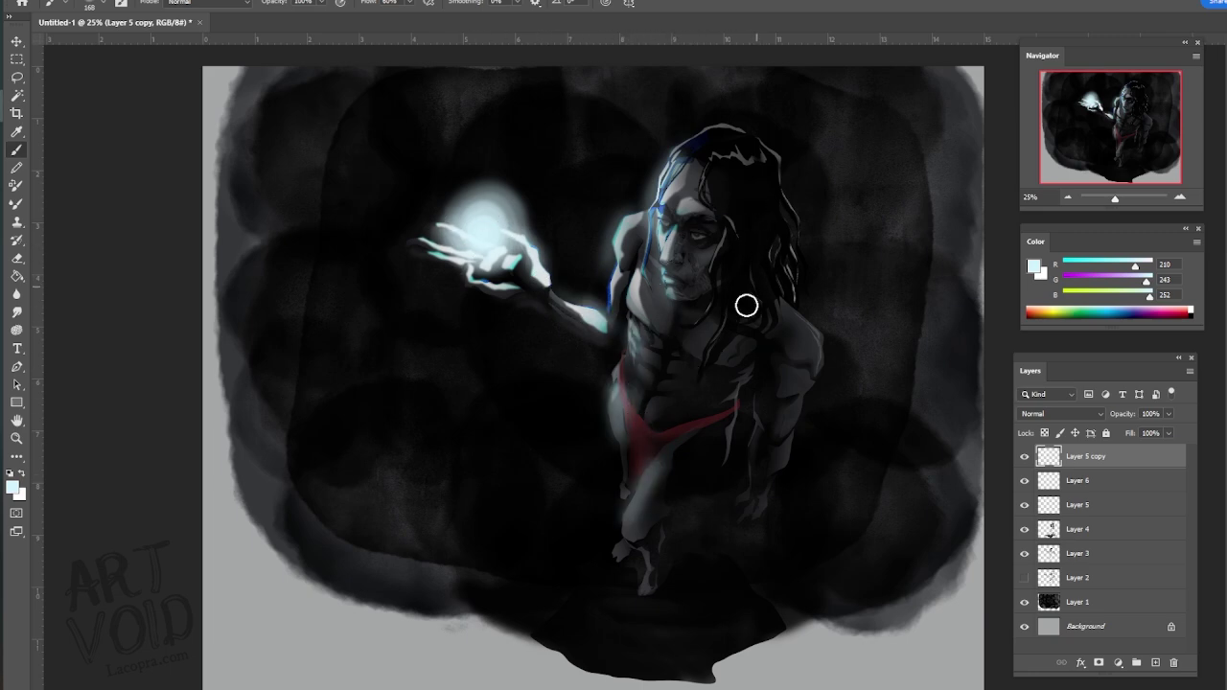
- Paint crisp pale blue rim highlights along the hair's outer edge with a smaller Hard Round Pressure Size brush, and undo the last stroke
left_click(103, 6)
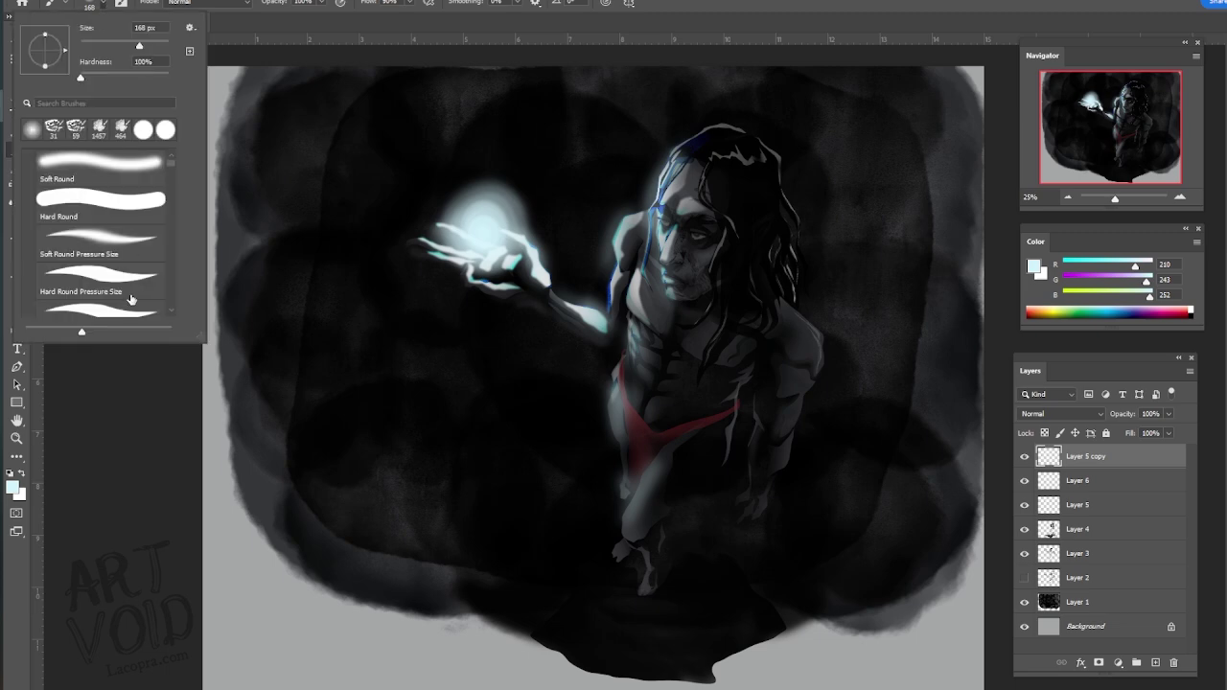
left_click(130, 296)
left_click(97, 44)
left_click_drag(734, 131, 709, 128)
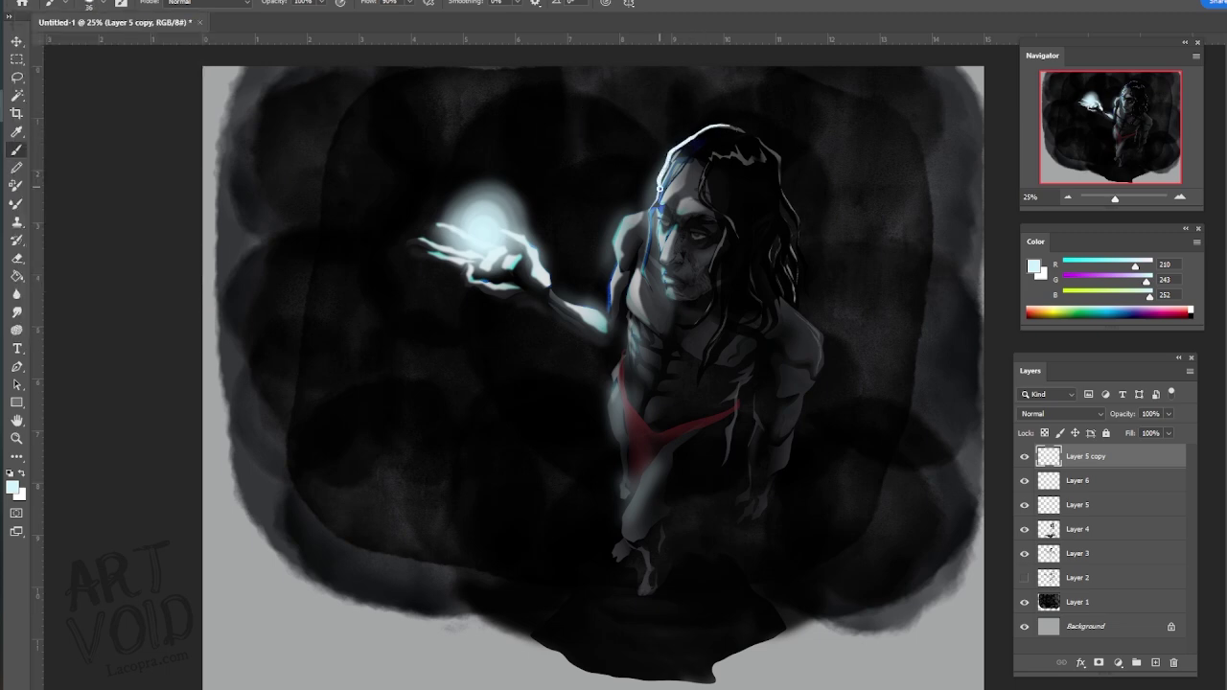
key("ctrl+z")
- Paint small pale blue catchlights in both eyes using a 14 px brush
left_click(17, 439)
left_click_drag(679, 211, 696, 267)
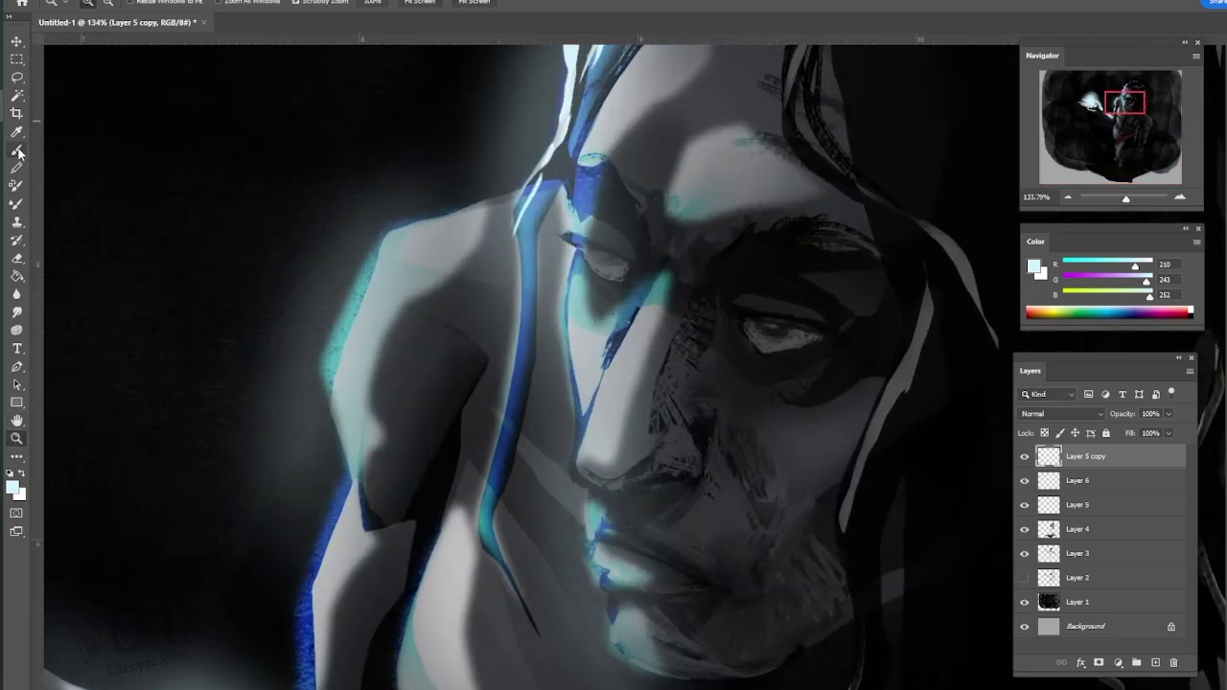
left_click(16, 149)
left_click(104, 6)
left_click_drag(599, 265, 590, 261)
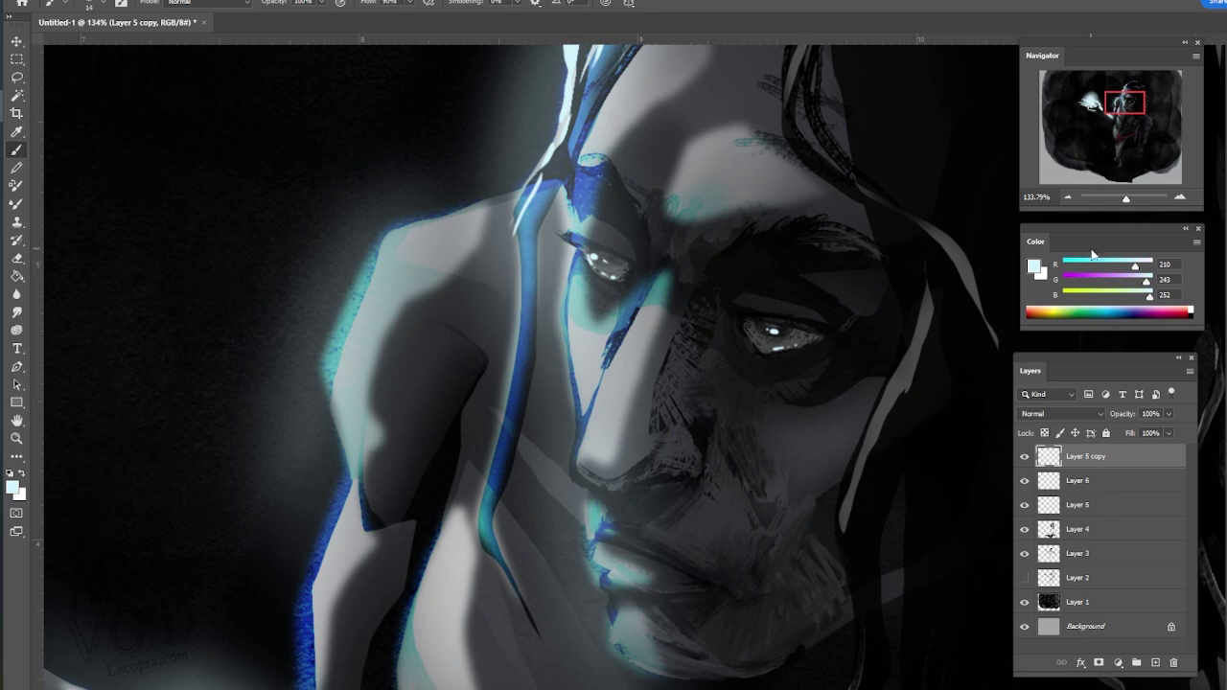
- Examine the new eye highlights and the overall lighting across the whole painting and around the upper figure and orb
left_click(1068, 196)
left_click(1068, 197)
left_click(1068, 197)
left_click(1069, 196)
left_click(1068, 197)
left_click(1068, 197)
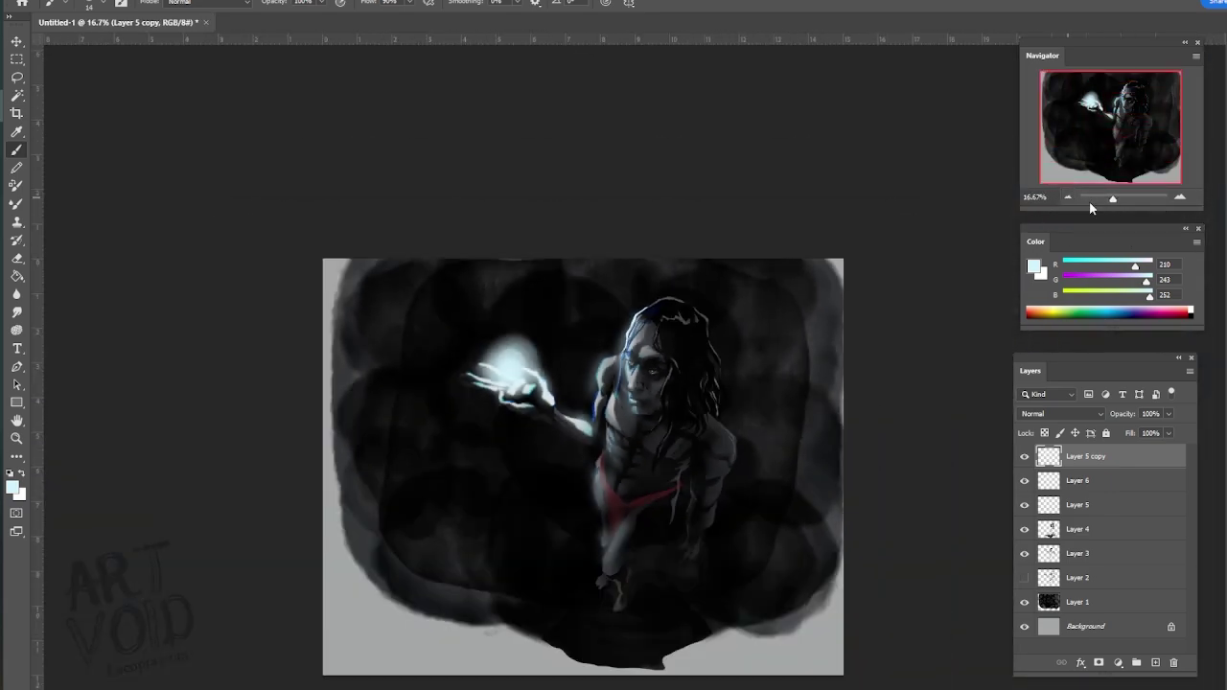
left_click_drag(1112, 199, 1119, 199)
left_click(1068, 197)
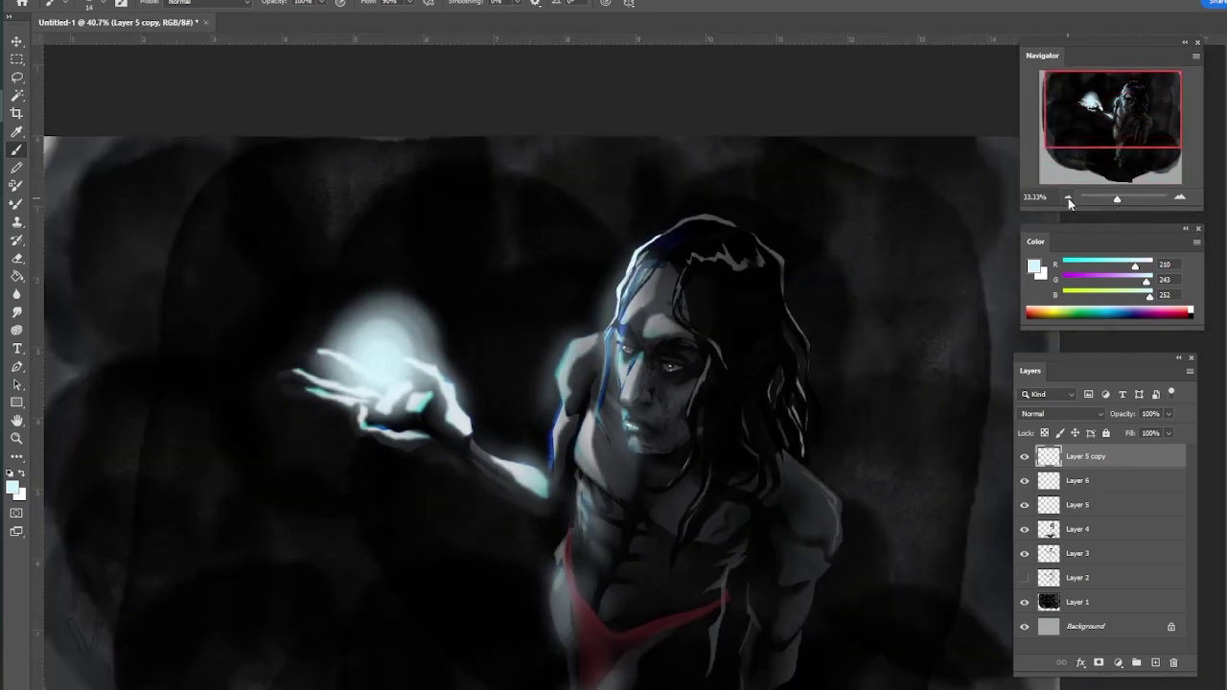
left_click_drag(1128, 104, 1117, 123)
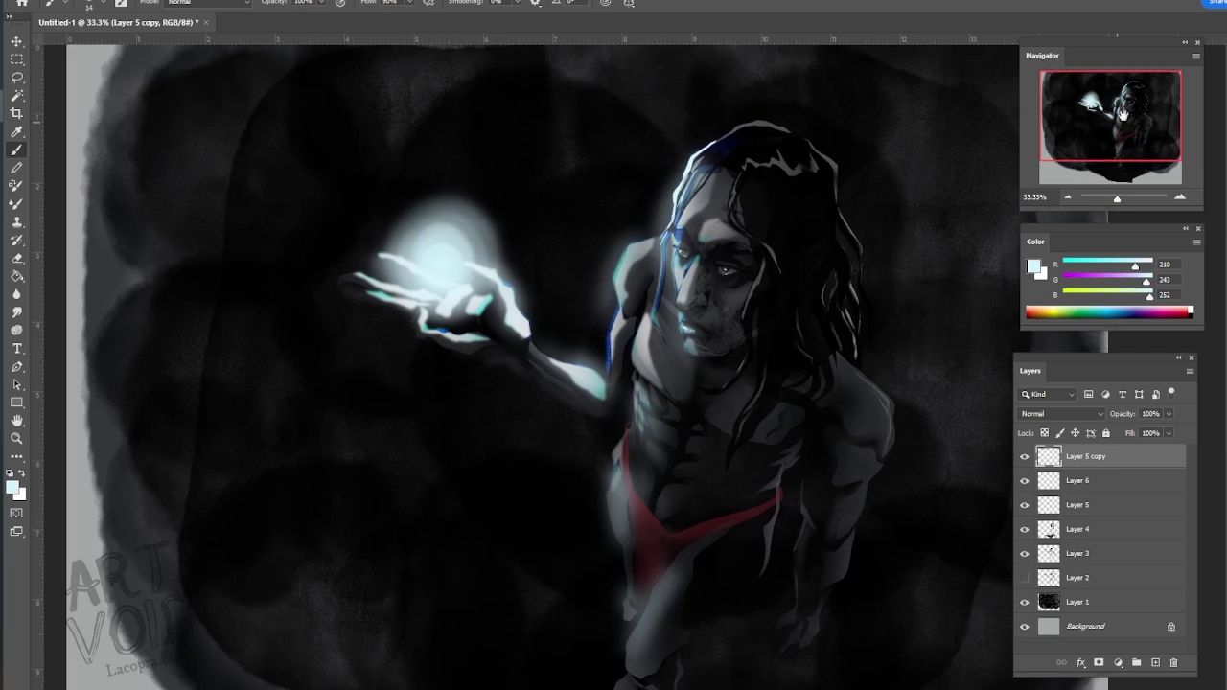